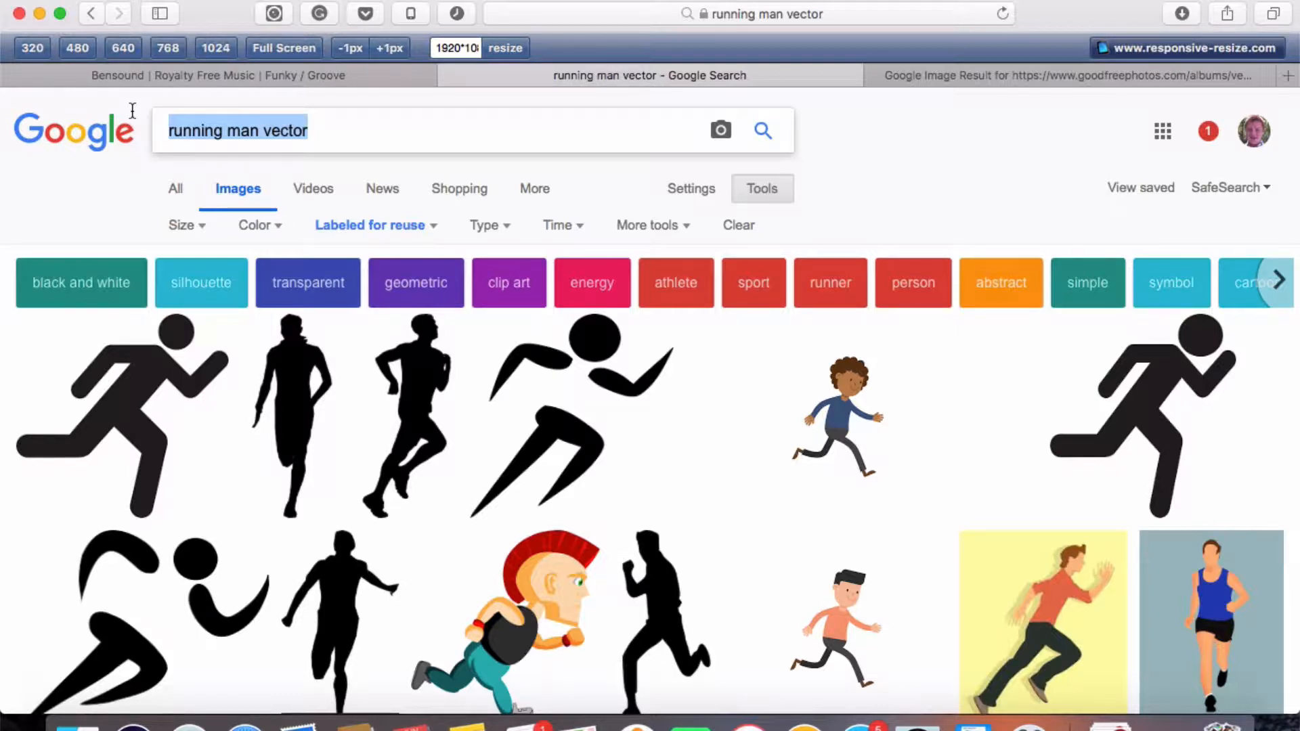
Step: Check which usage-rights option filters the running man vector image results, leaving it at Labeled for reuse
{"action": "left_click_drag", "start_coordinate": [132, 110], "coordinate": [132, 110]}
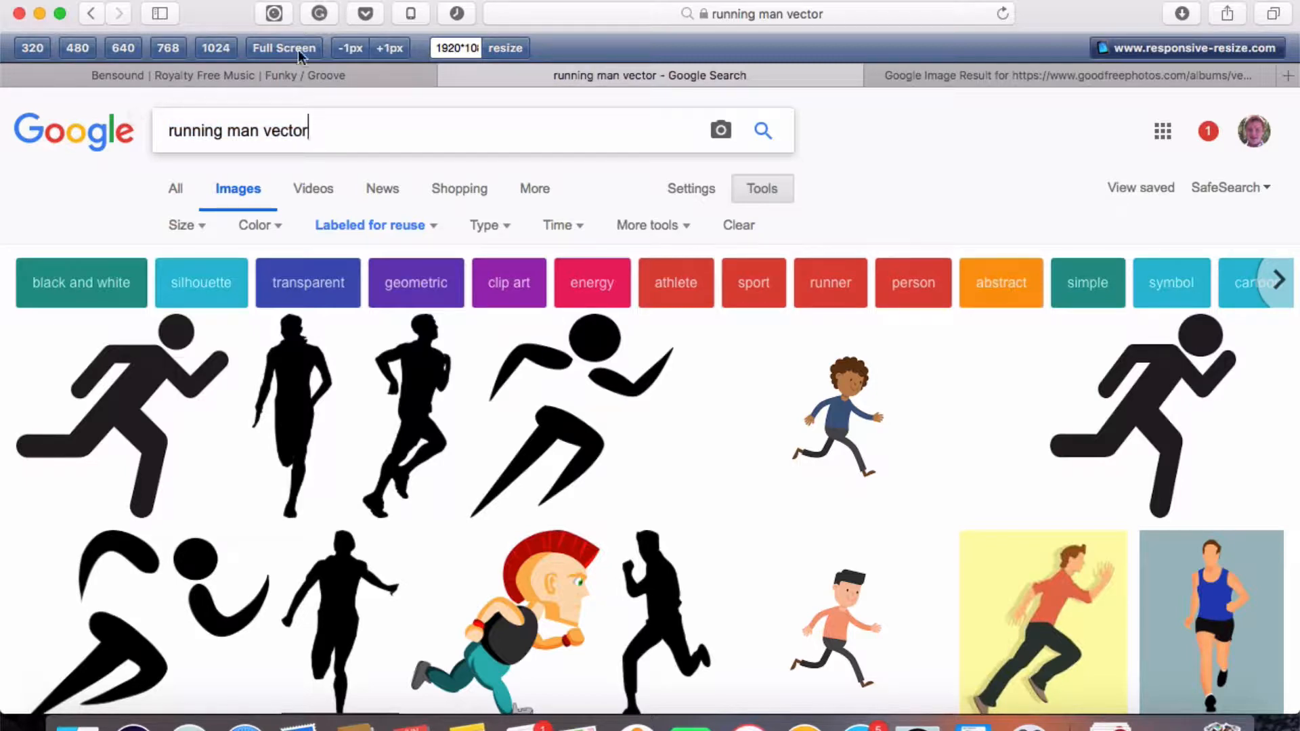
{"action": "left_click", "coordinate": [779, 189]}
{"action": "left_click", "coordinate": [778, 190]}
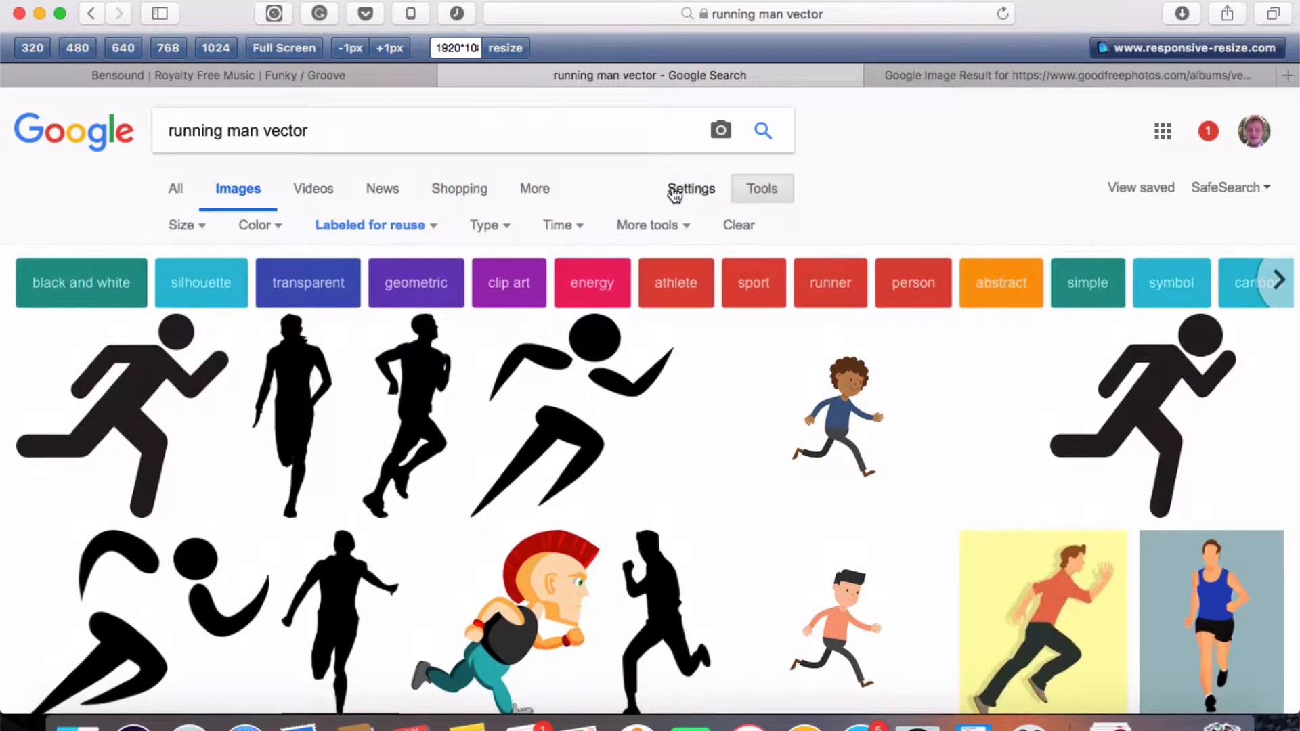
{"action": "left_click", "coordinate": [405, 227]}
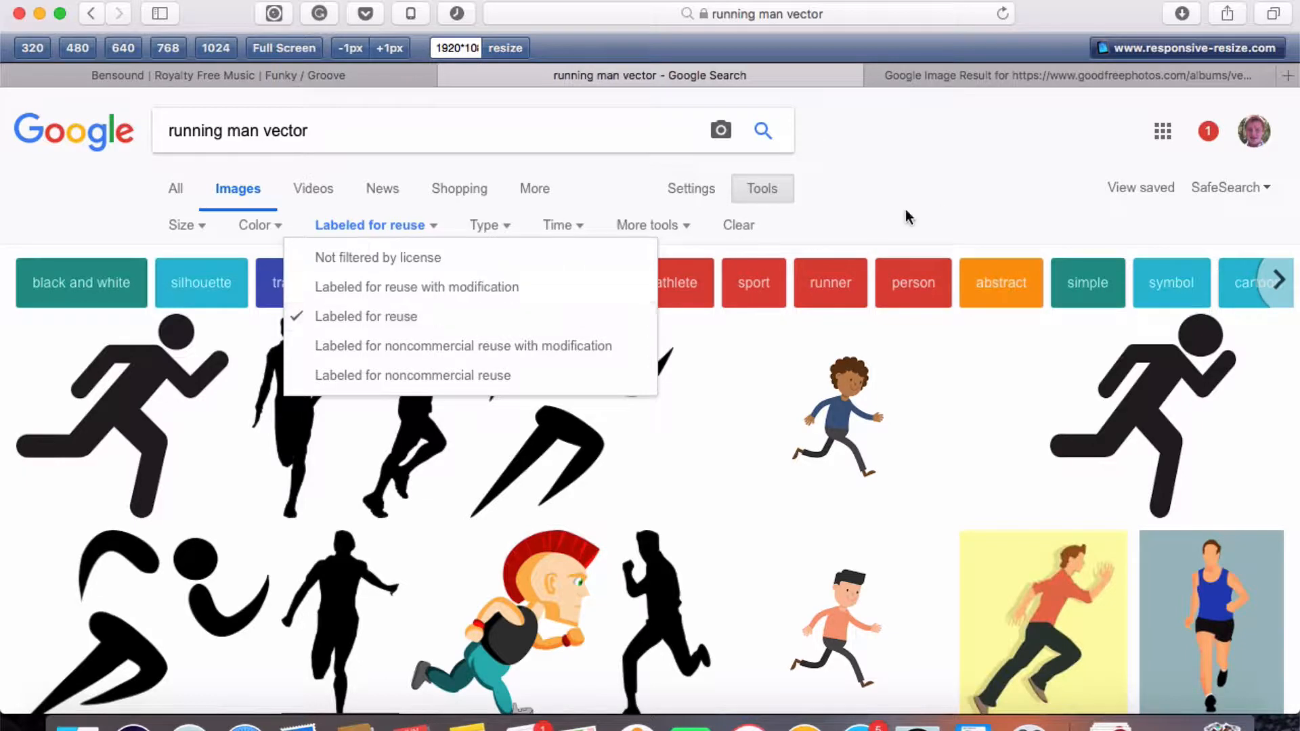
{"action": "left_click", "coordinate": [946, 205]}
Step: Open the Punk with Mohawk running vector clip art from the image results and save the image to Downloads
{"action": "scroll", "coordinate": [946, 205], "scroll_direction": "down", "scroll_amount": 1}
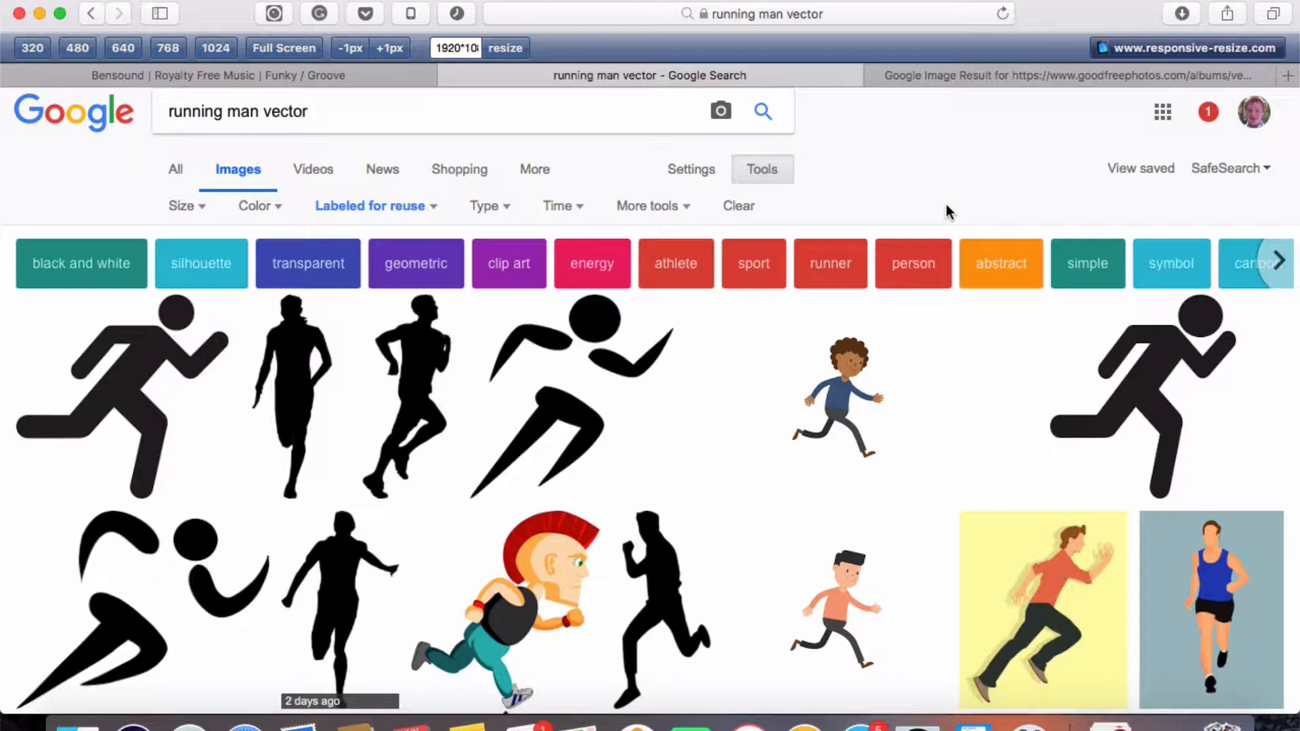
{"action": "scroll", "coordinate": [771, 336], "scroll_direction": "down", "scroll_amount": 2}
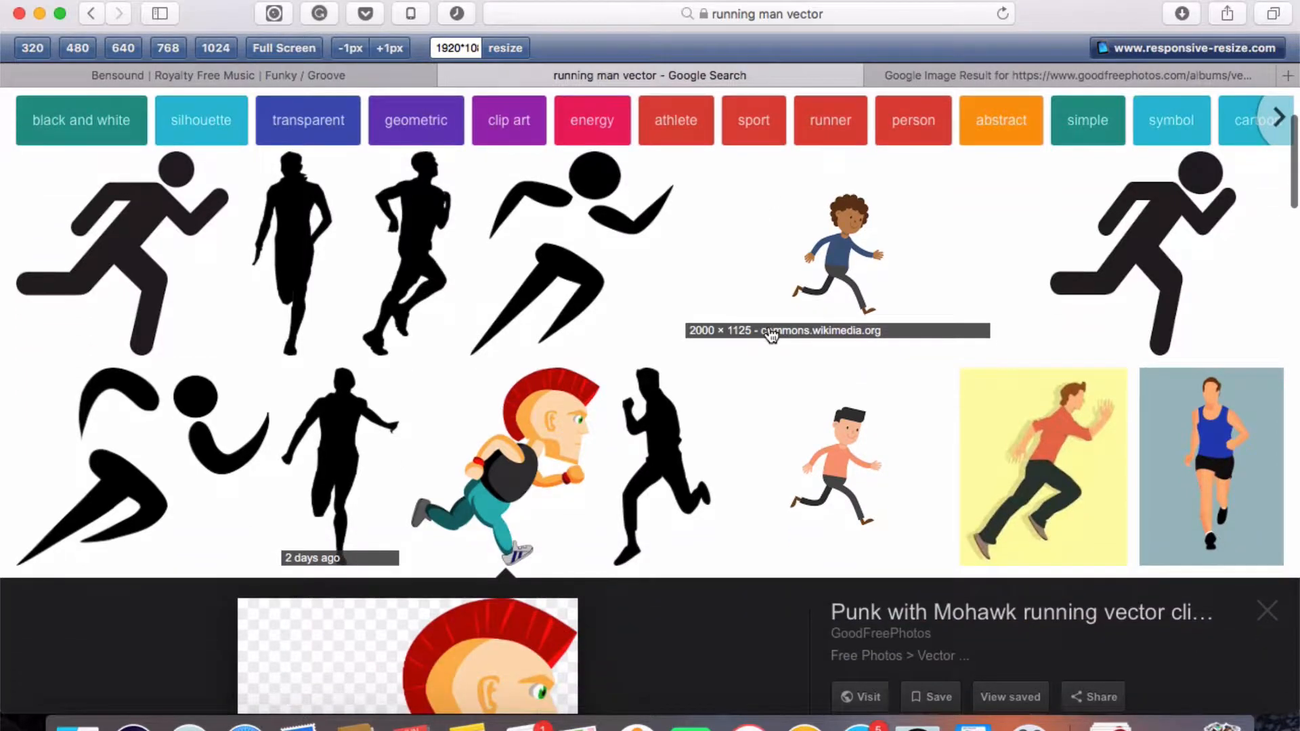
{"action": "left_click", "coordinate": [521, 453]}
{"action": "left_click", "coordinate": [520, 454]}
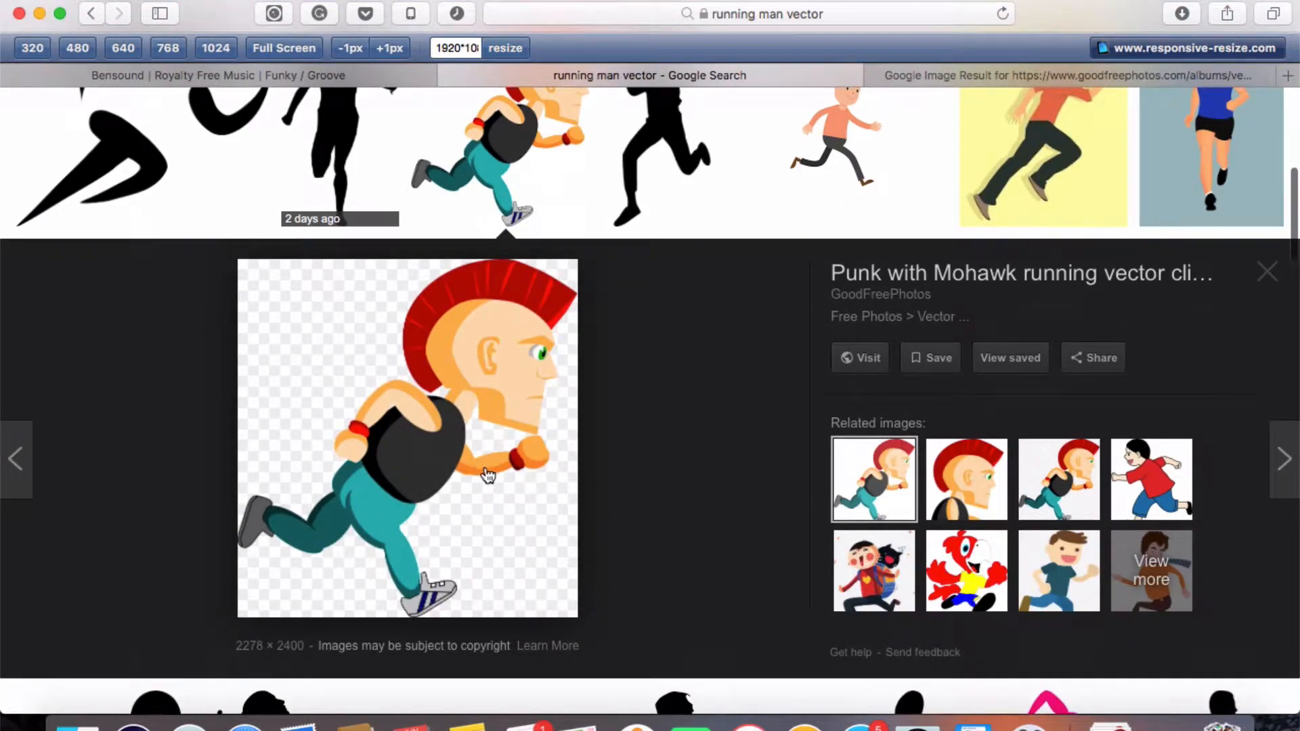
{"action": "scroll", "coordinate": [487, 475], "scroll_direction": "down", "scroll_amount": 1}
{"action": "scroll", "coordinate": [488, 475], "scroll_direction": "up", "scroll_amount": 1}
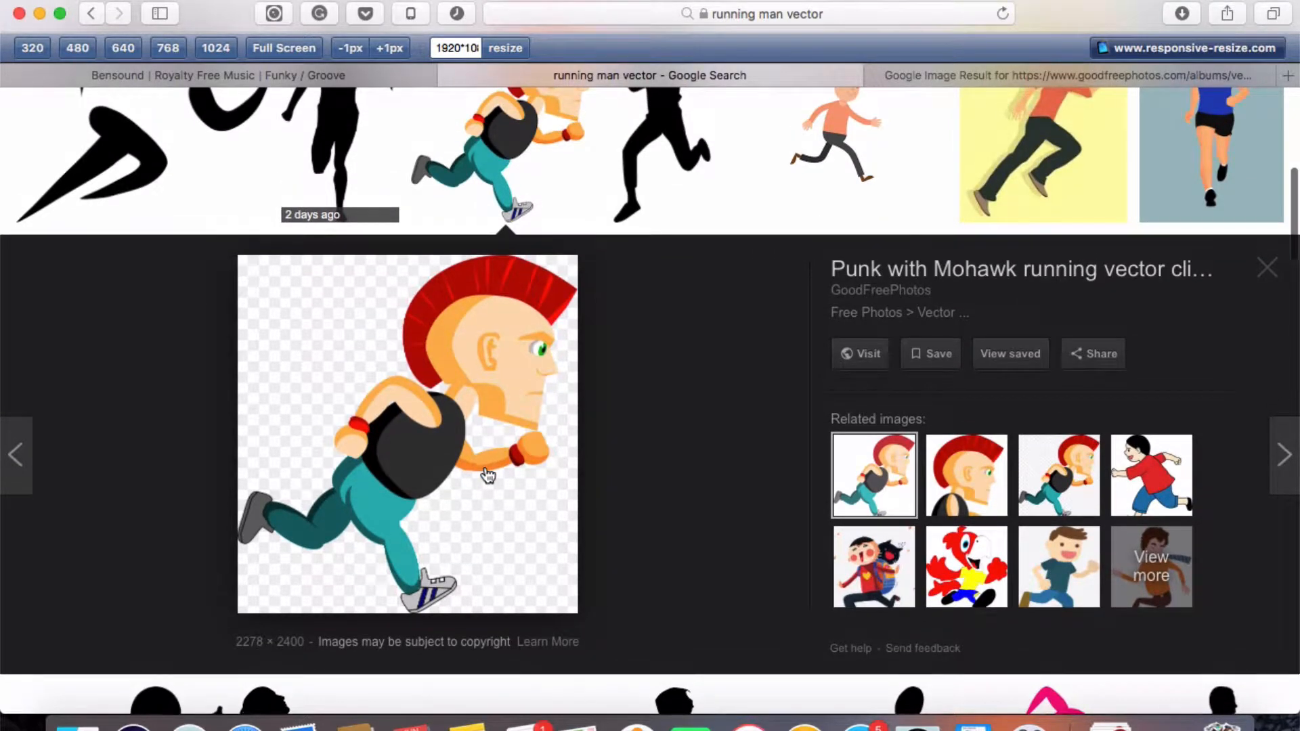
{"action": "right_click", "coordinate": [420, 440]}
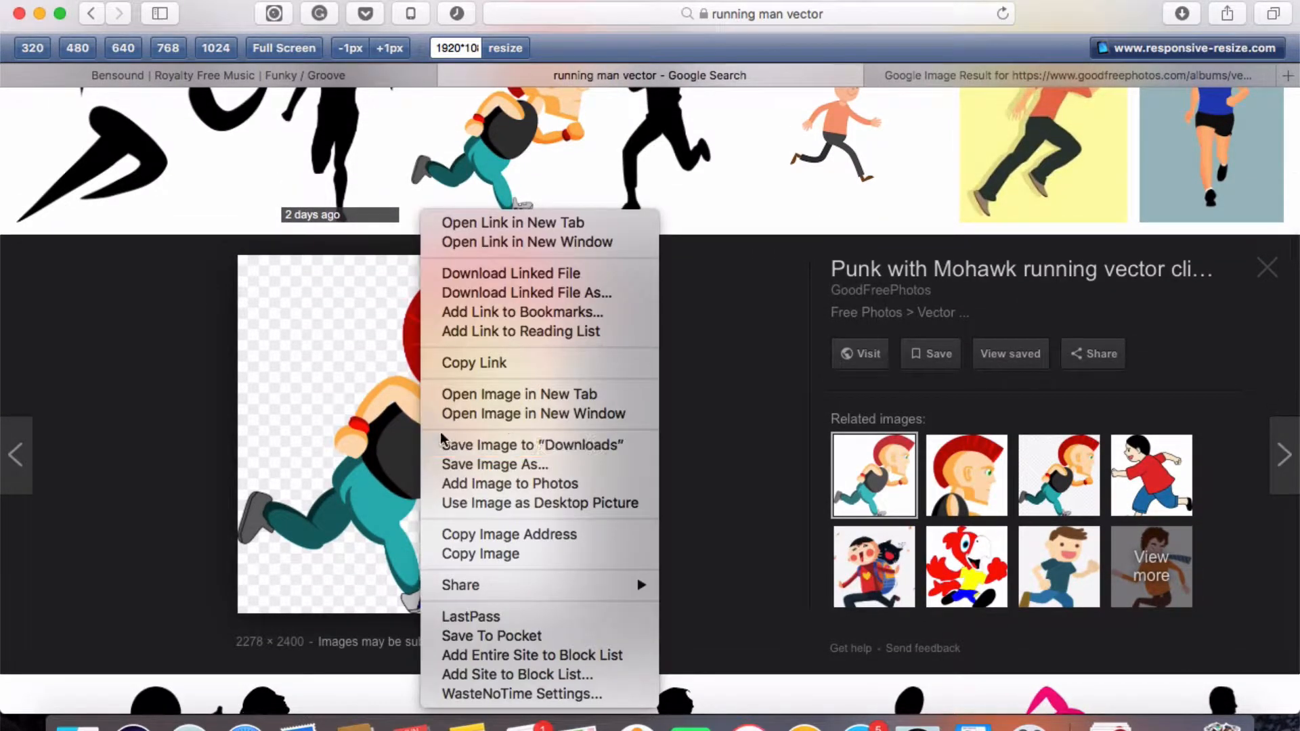
{"action": "left_click", "coordinate": [531, 449]}
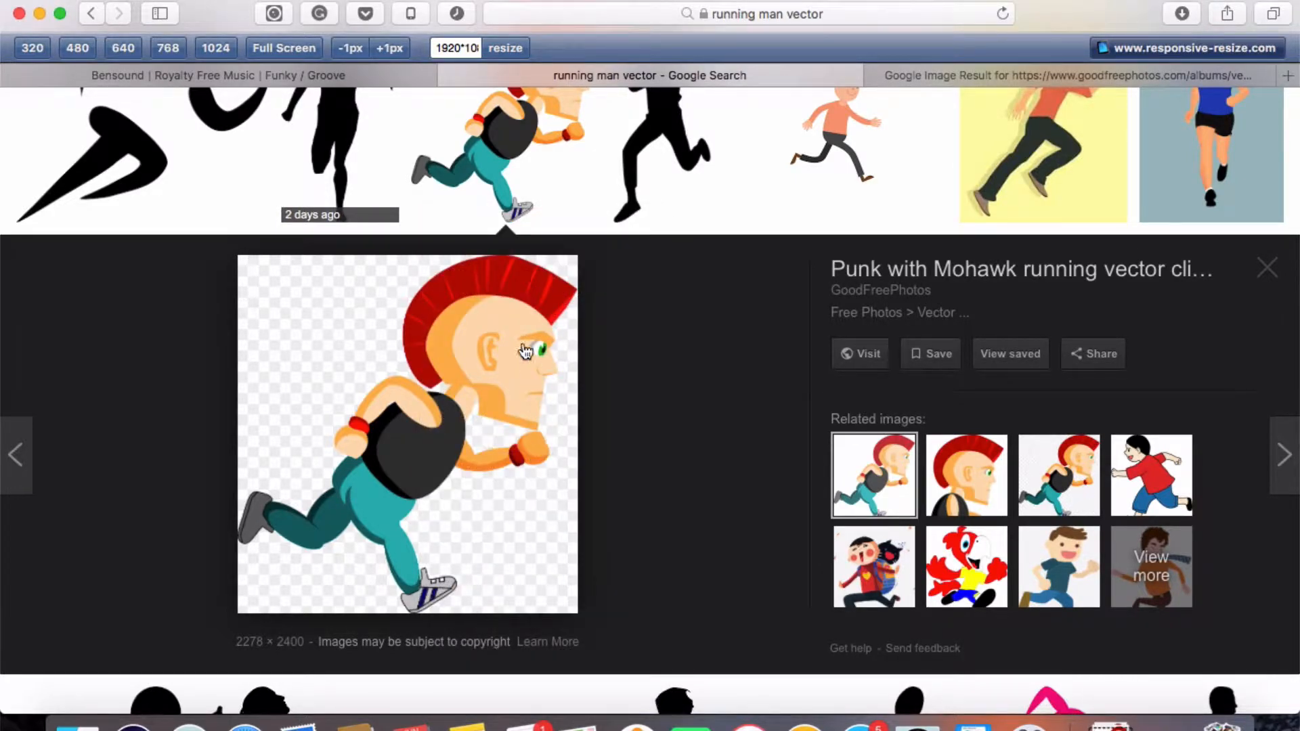
{"action": "scroll", "coordinate": [535, 372], "scroll_direction": "up", "scroll_amount": 8}
{"action": "scroll", "coordinate": [550, 315], "scroll_direction": "down", "scroll_amount": 2}
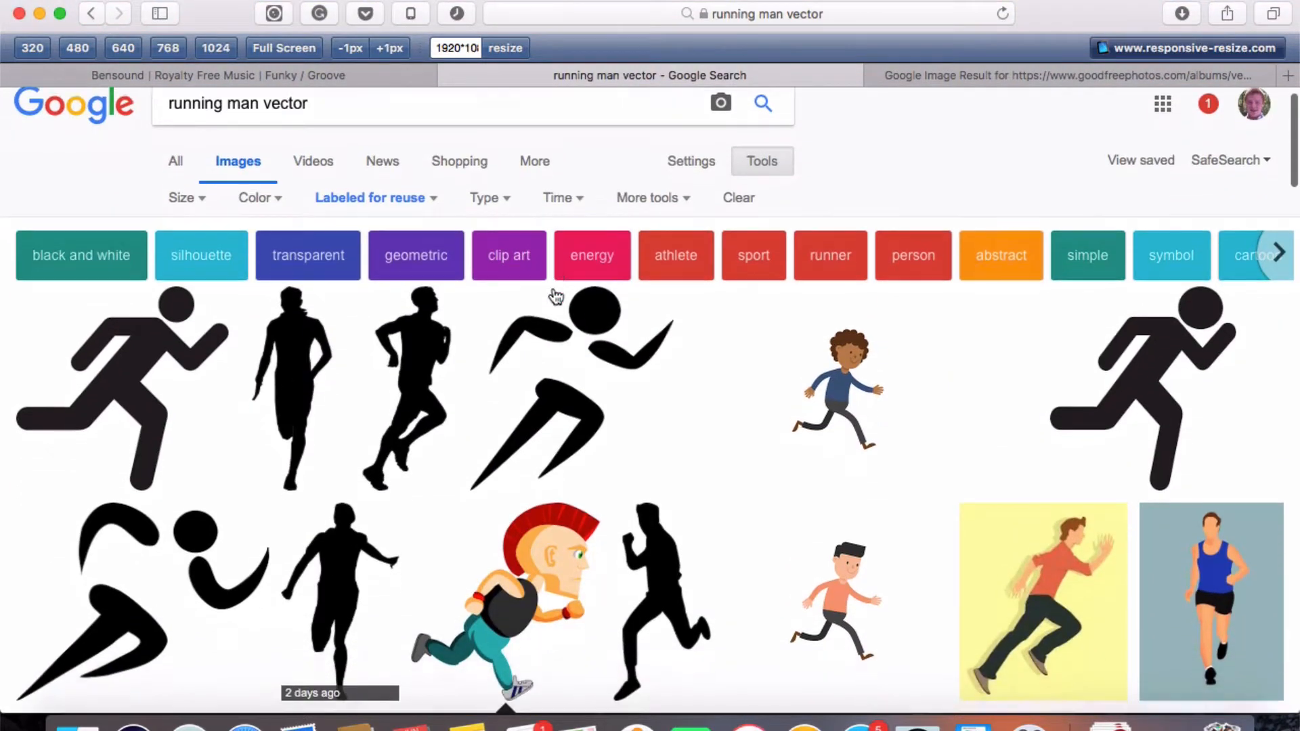
Step: Switch to the Intro presentation in Keynote to view its outline slide, and return to the image search results
{"action": "key", "text": "ctrl+Up"}
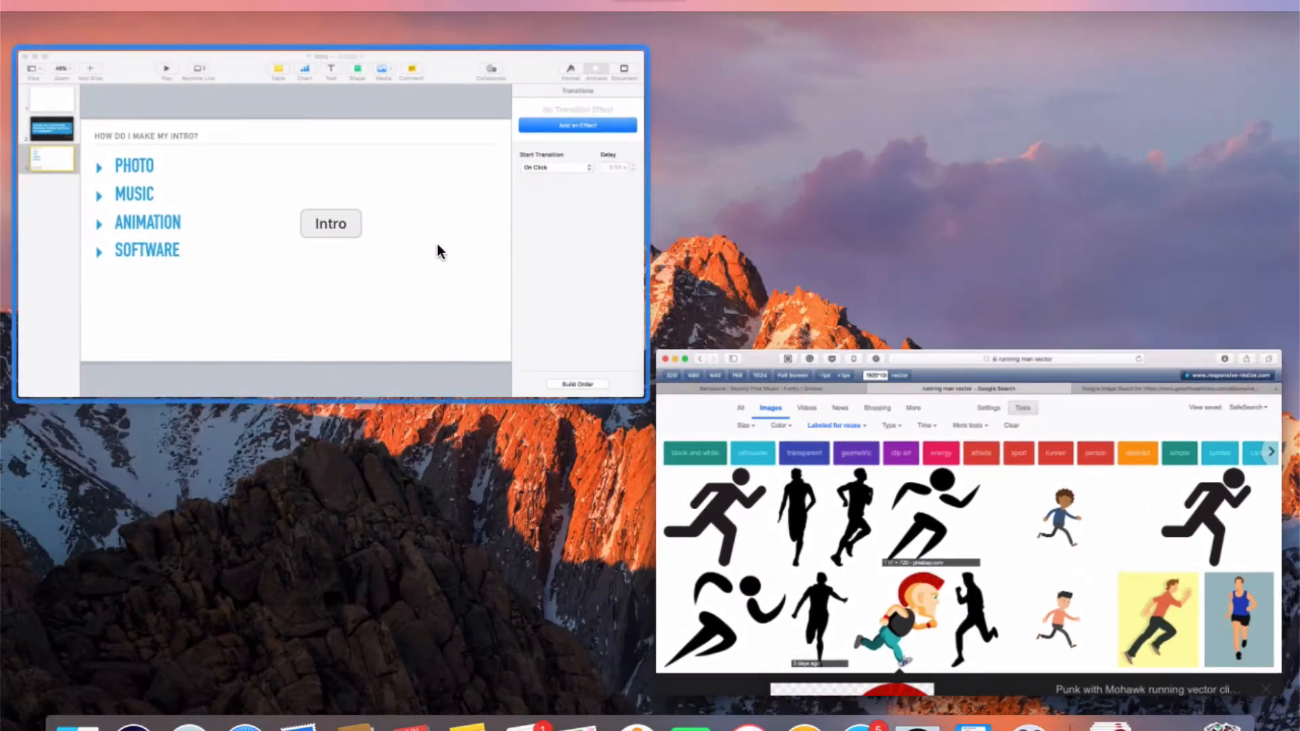
{"action": "left_click", "coordinate": [436, 245]}
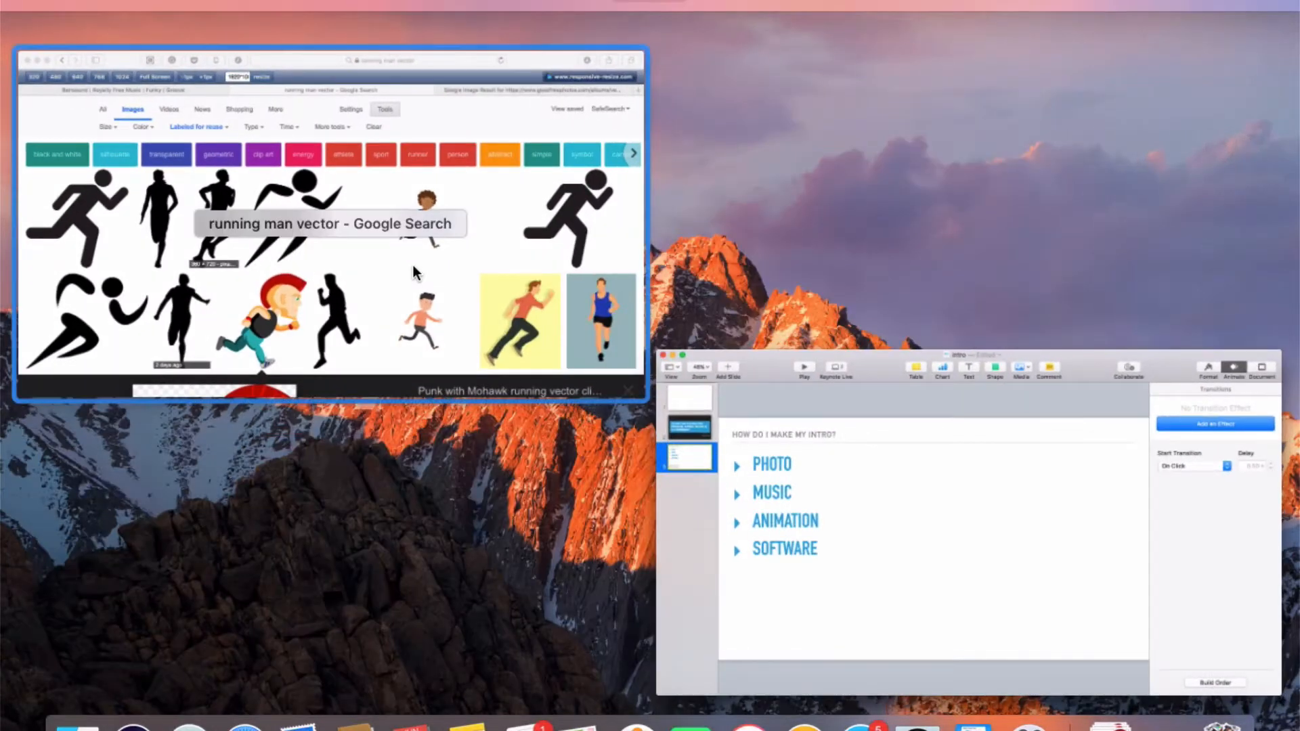
{"action": "left_click", "coordinate": [414, 269]}
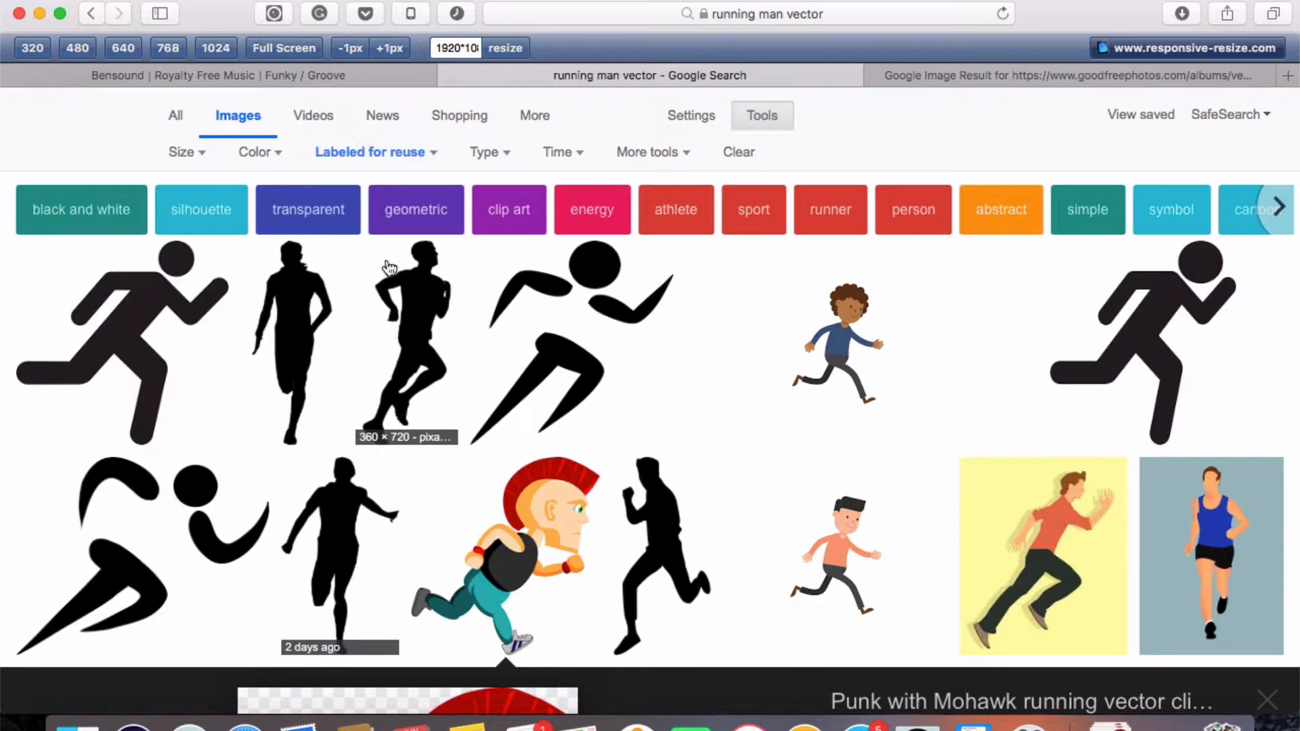
{"action": "scroll", "coordinate": [386, 264], "scroll_direction": "up", "scroll_amount": 2}
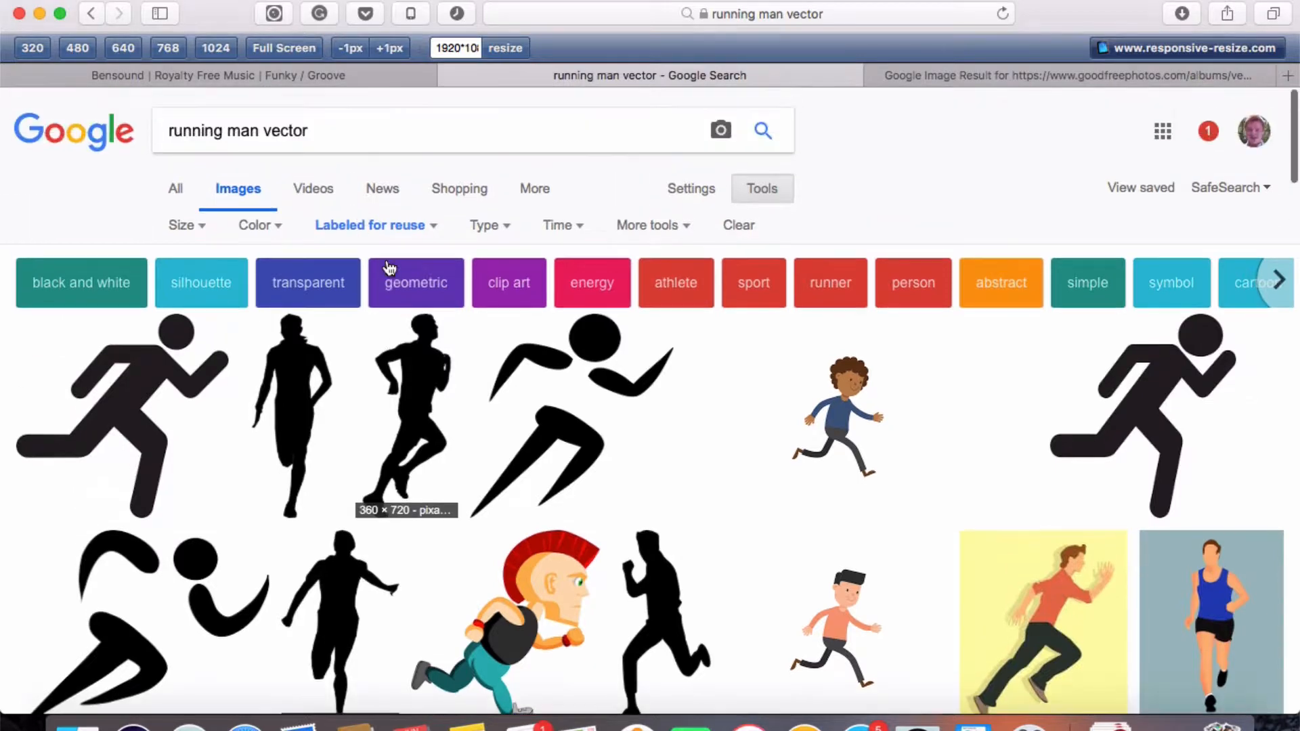
Step: Look over the royalty-free Funky / Groove tracks on the Bensound page and preview Funny Song
{"action": "left_click", "coordinate": [304, 80]}
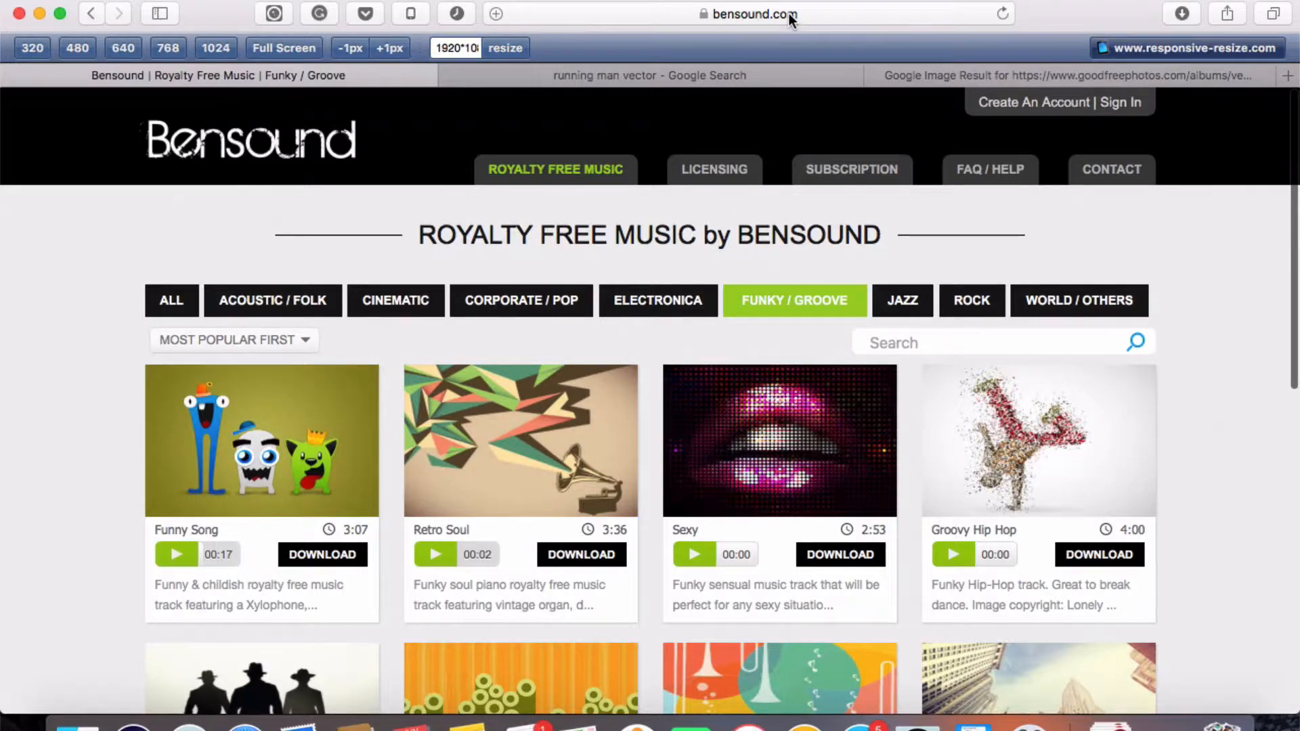
{"action": "left_click", "coordinate": [749, 15]}
{"action": "left_click", "coordinate": [275, 226]}
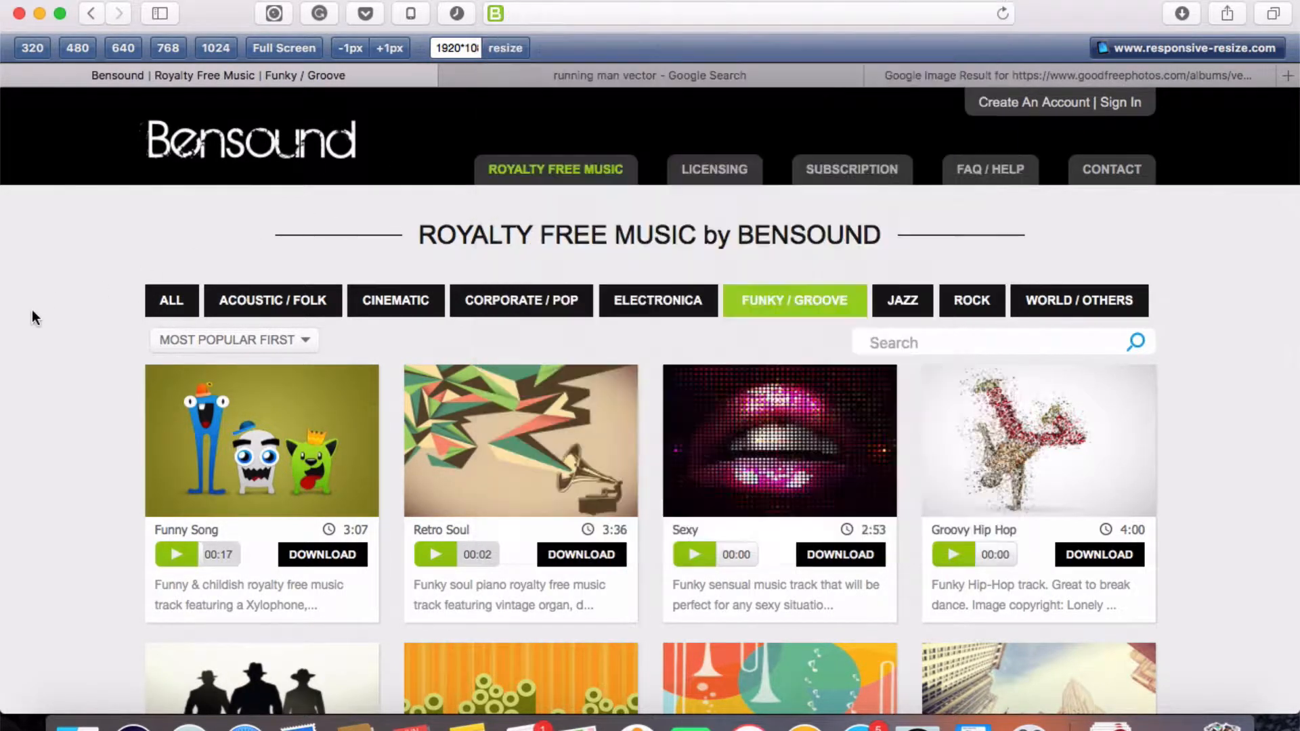
{"action": "left_click_drag", "start_coordinate": [417, 235], "coordinate": [691, 244]}
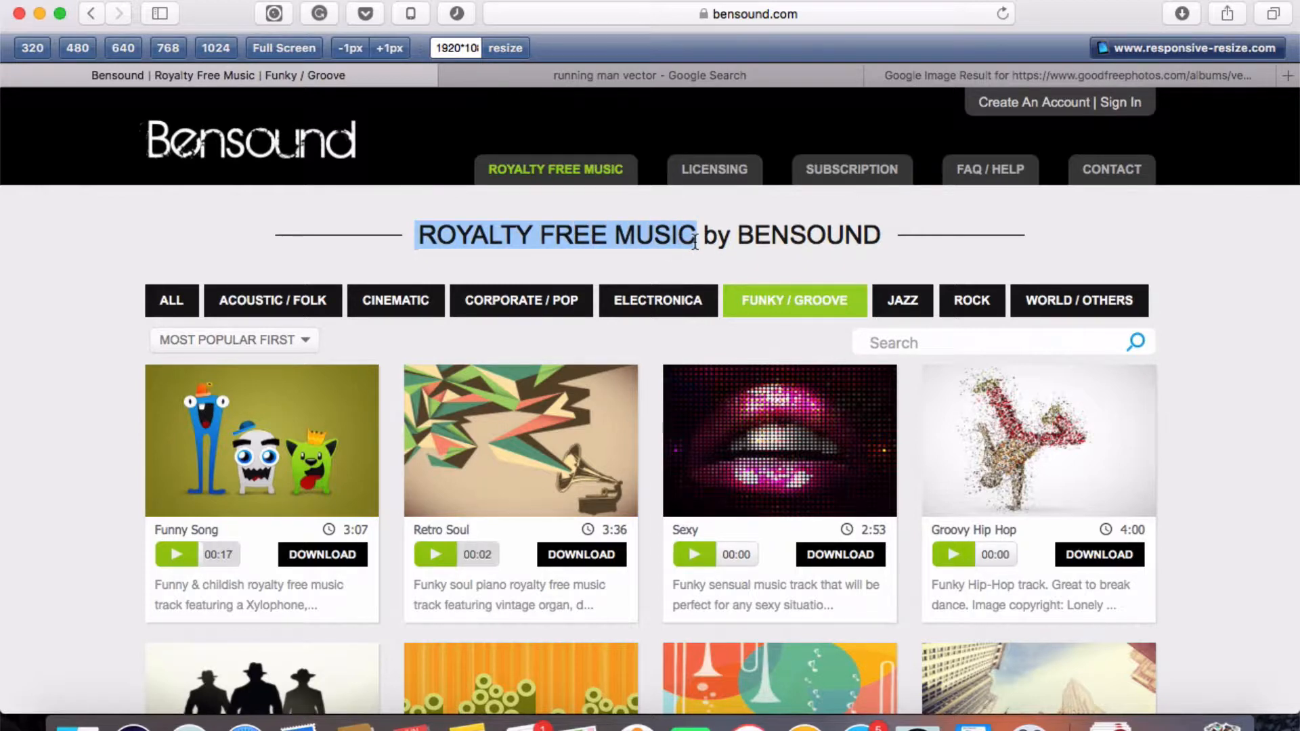
{"action": "left_click", "coordinate": [4, 377]}
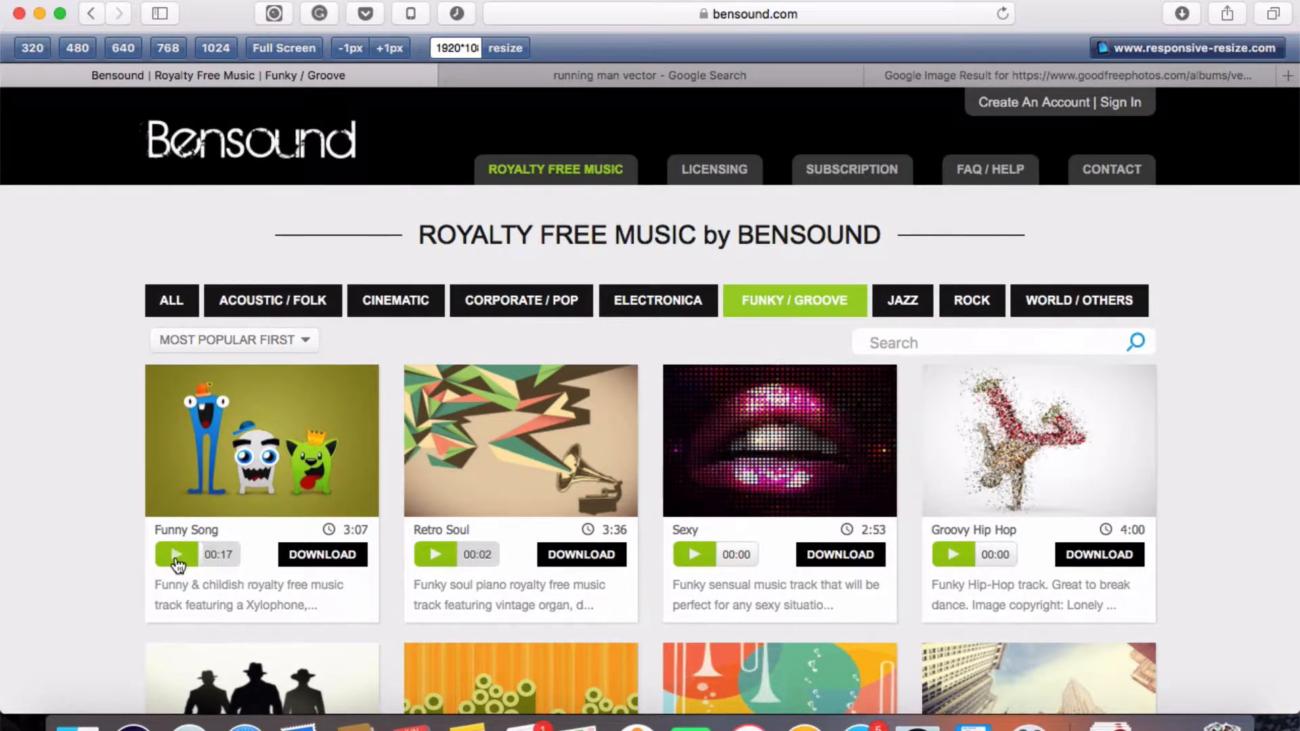
{"action": "scroll", "coordinate": [100, 522], "scroll_direction": "down", "scroll_amount": 2}
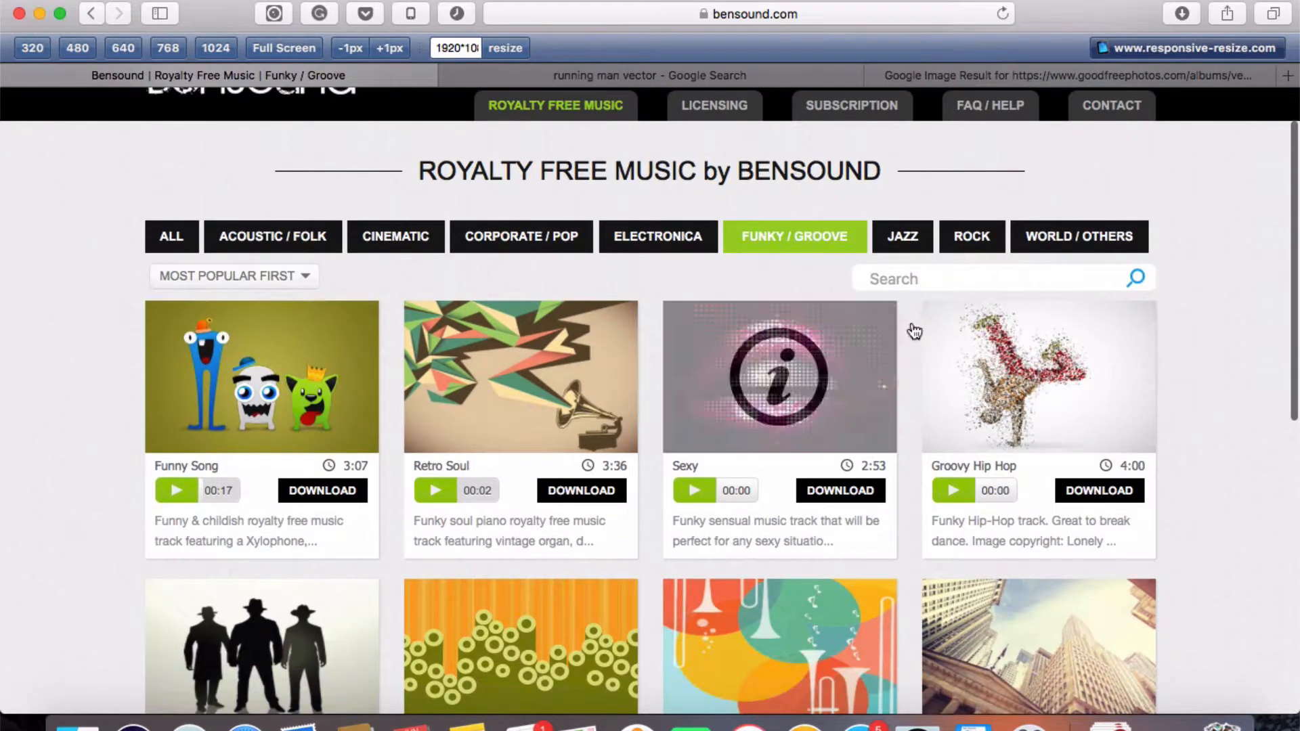
{"action": "scroll", "coordinate": [528, 205], "scroll_direction": "up", "scroll_amount": 2}
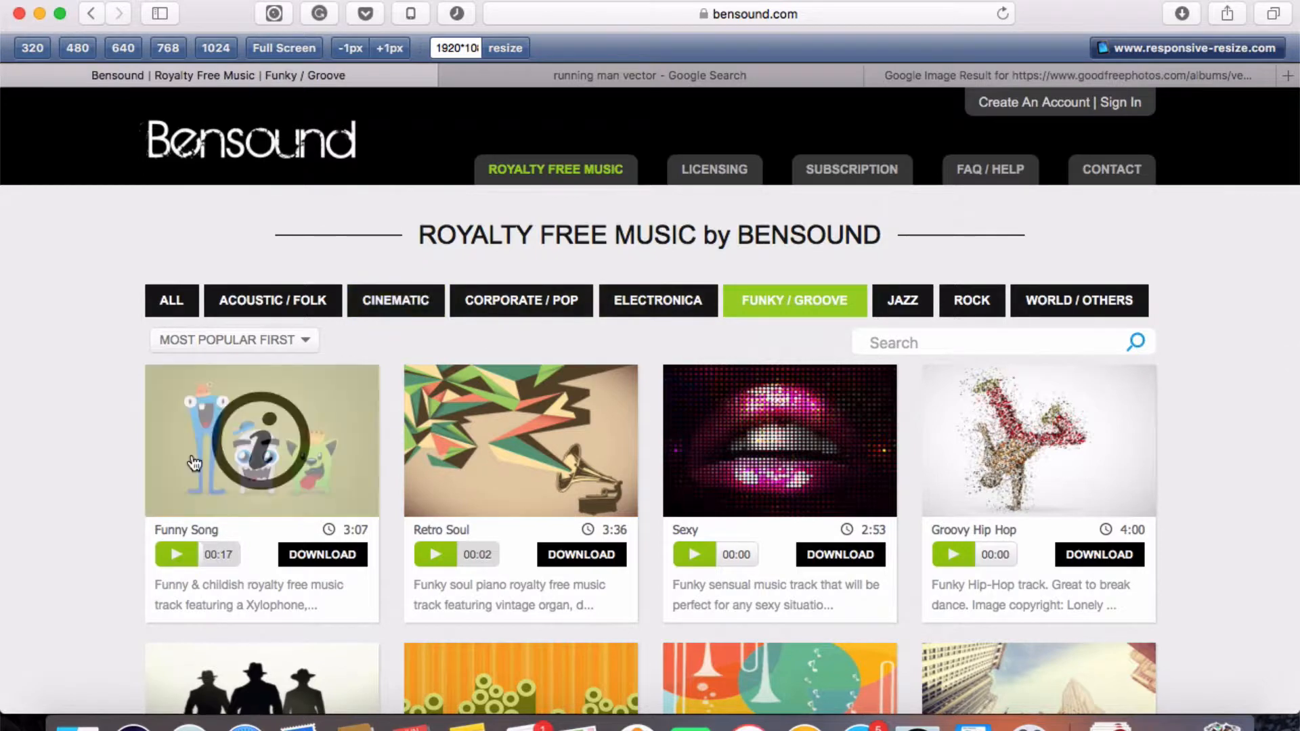
{"action": "left_click", "coordinate": [177, 561]}
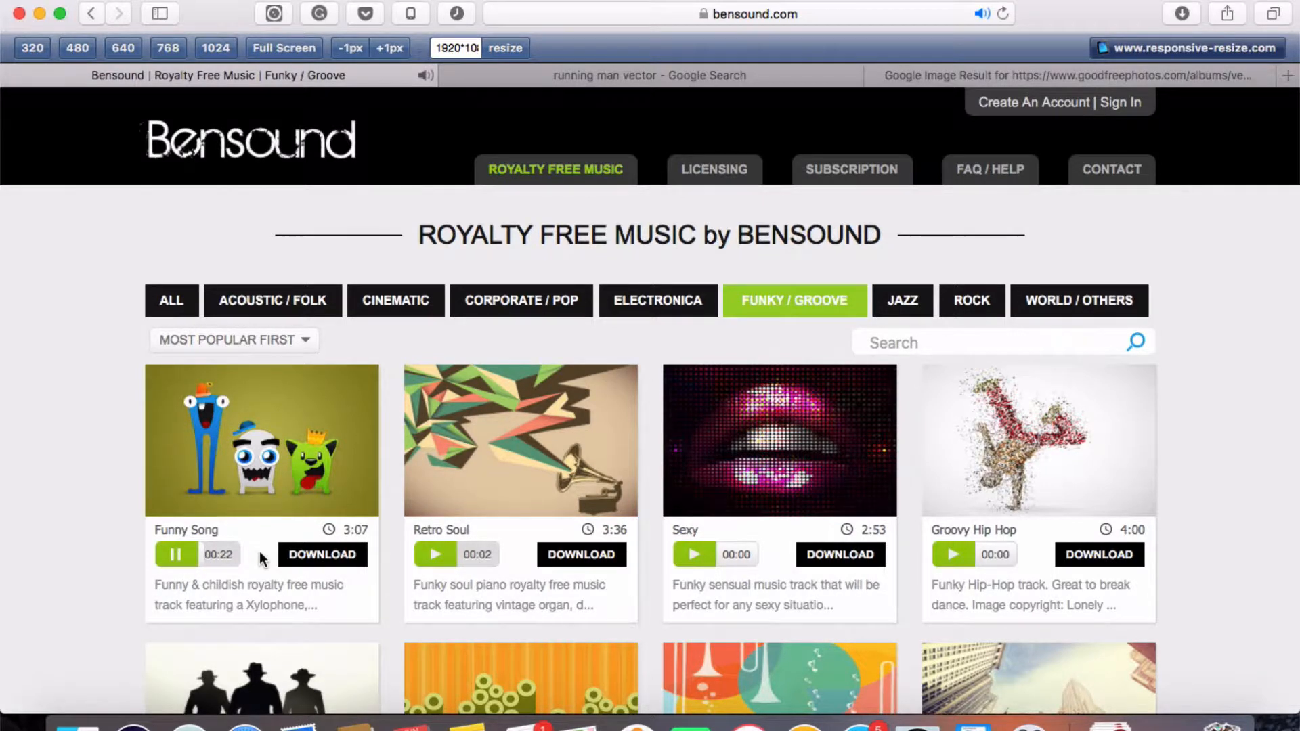
{"action": "left_click", "coordinate": [176, 554]}
Step: Review the free Creative Commons license terms for Funny Song, download the track under that license and close the license dialog
{"action": "left_click", "coordinate": [331, 559]}
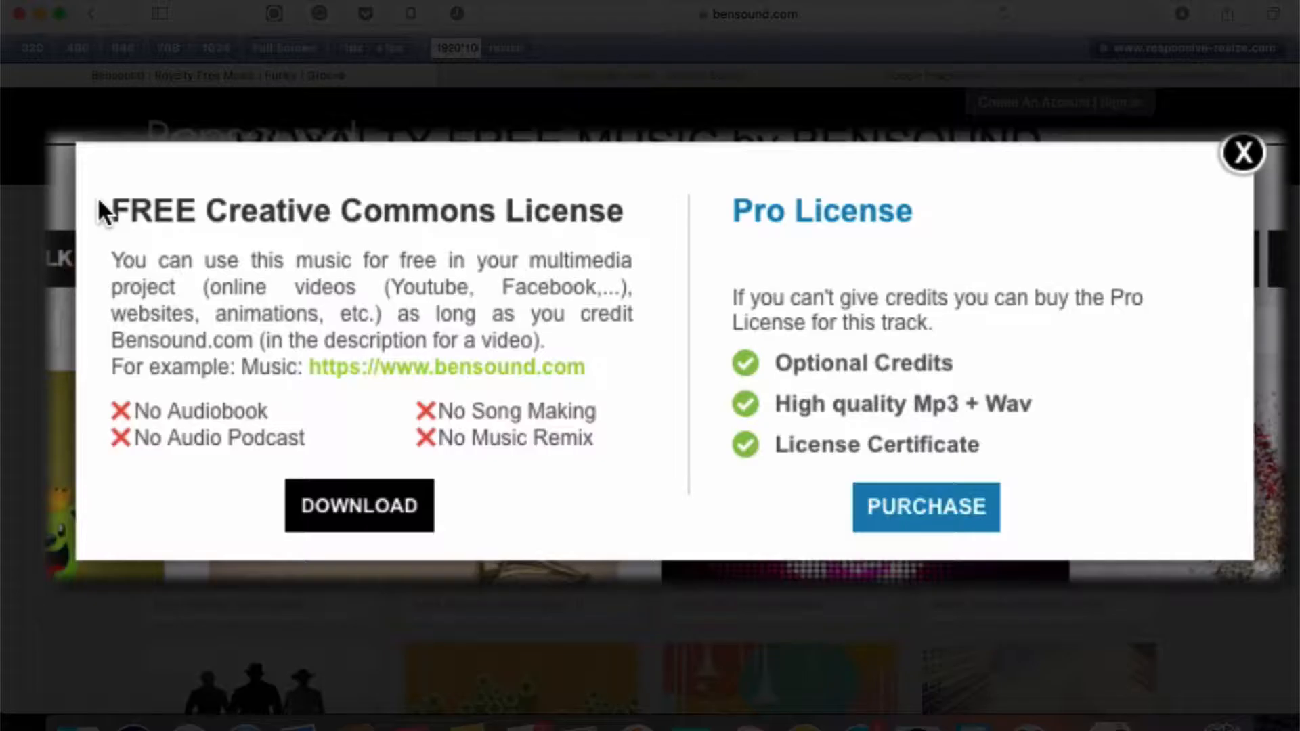
{"action": "left_click_drag", "start_coordinate": [107, 205], "coordinate": [363, 208]}
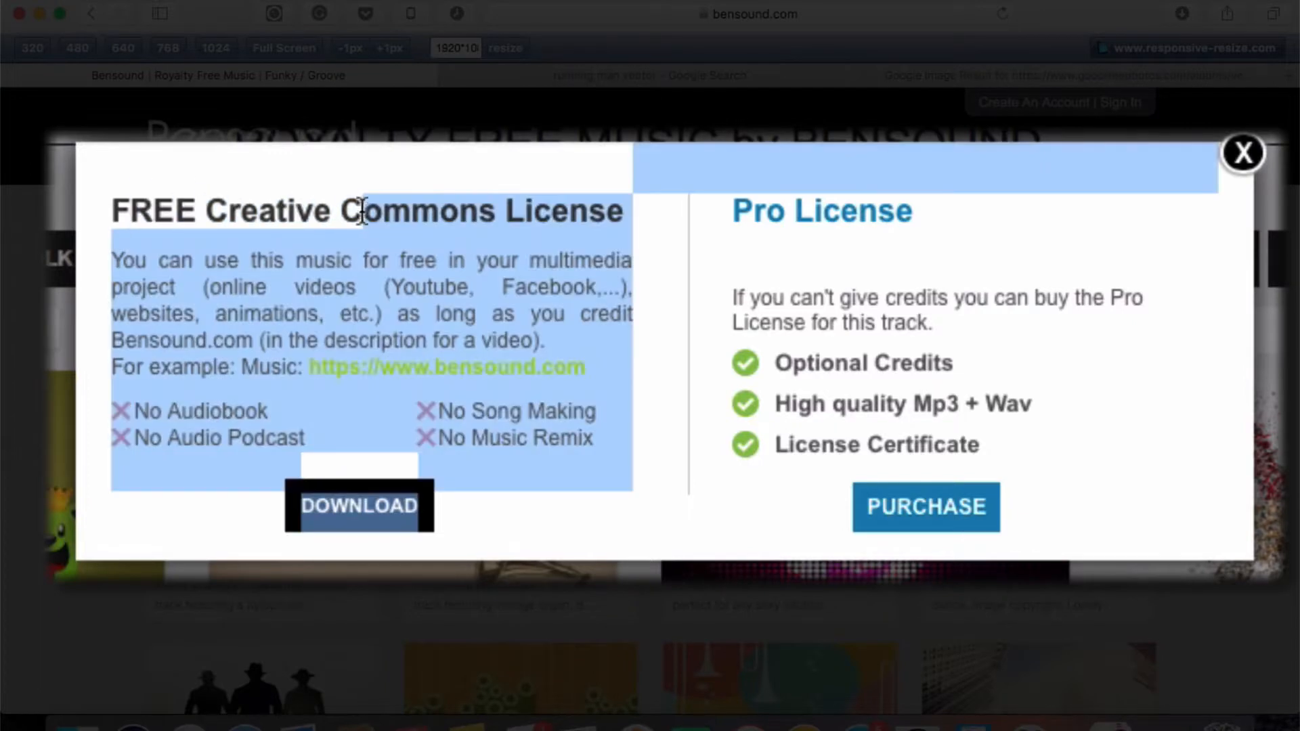
{"action": "left_click", "coordinate": [342, 237]}
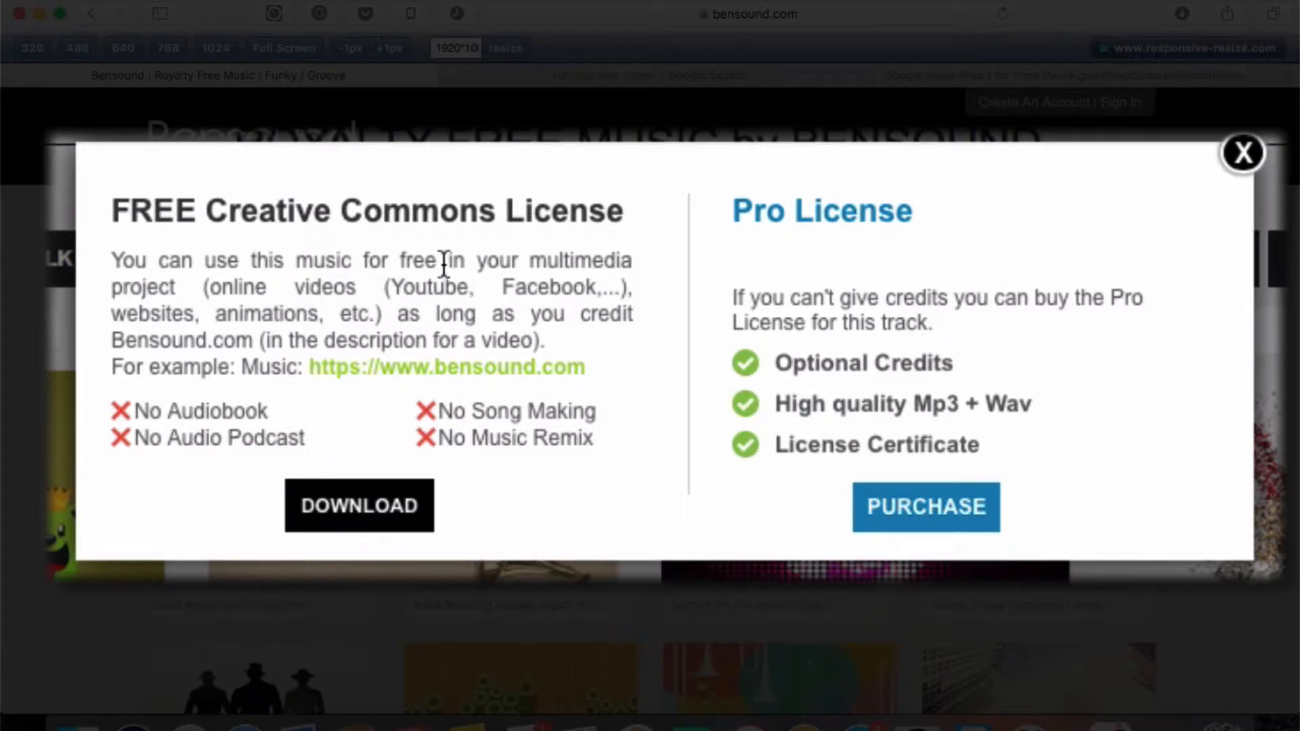
{"action": "left_click_drag", "start_coordinate": [238, 366], "coordinate": [623, 371]}
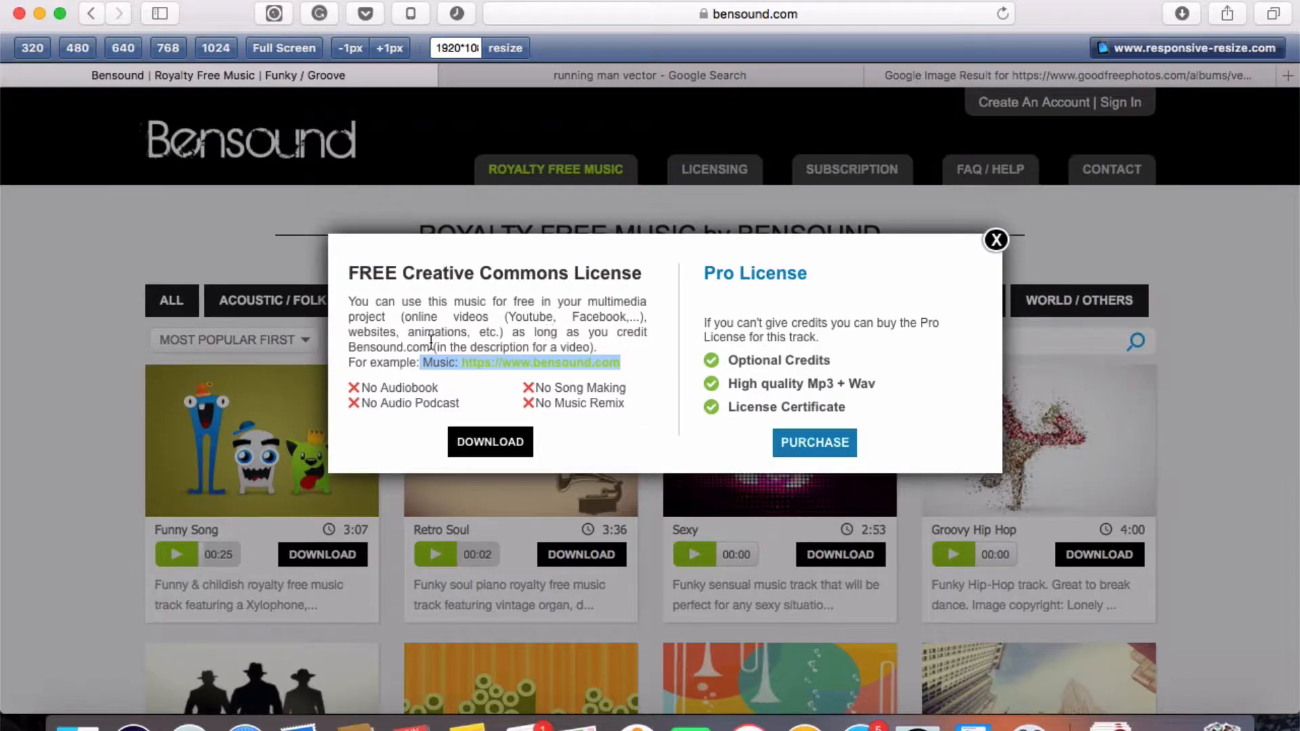
{"action": "left_click", "coordinate": [255, 331]}
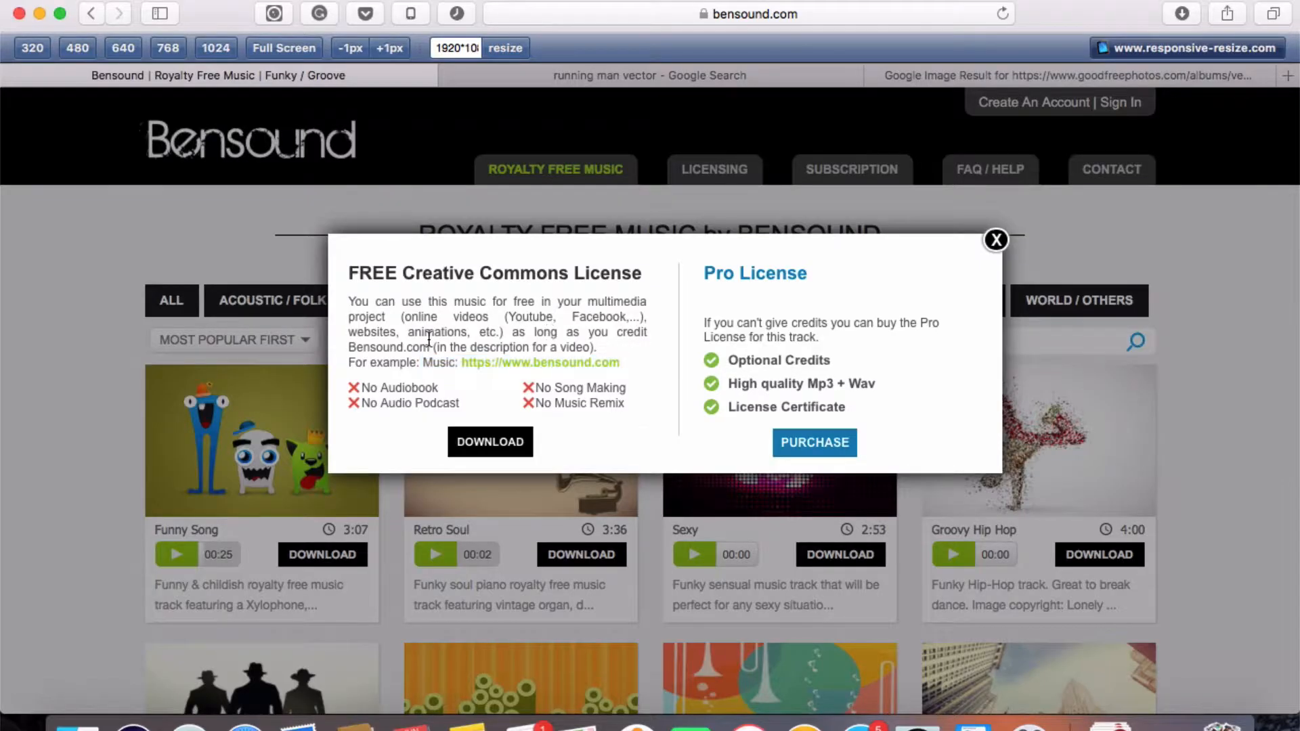
{"action": "left_click", "coordinate": [497, 443]}
{"action": "left_click", "coordinate": [994, 242]}
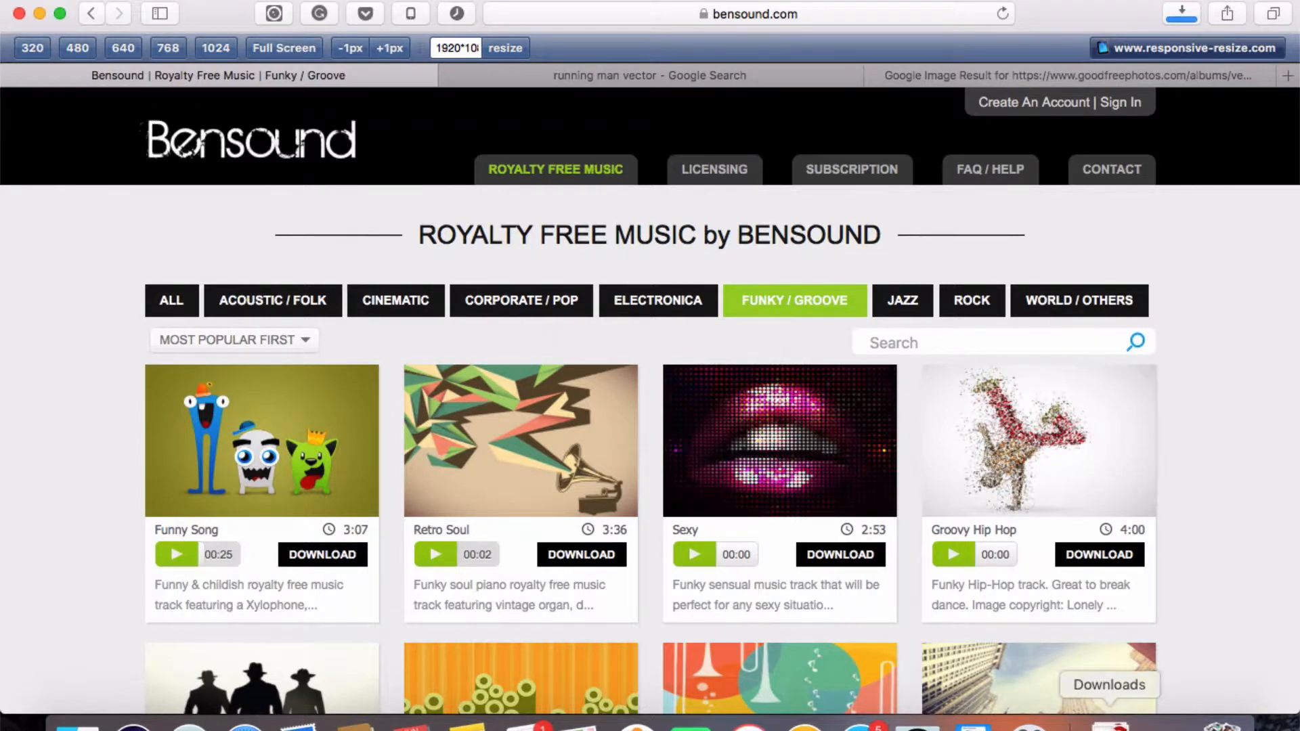
Step: Cancel the pending bensound-funnysong.mp3 download from the Downloads stack
{"action": "left_click", "coordinate": [1110, 727]}
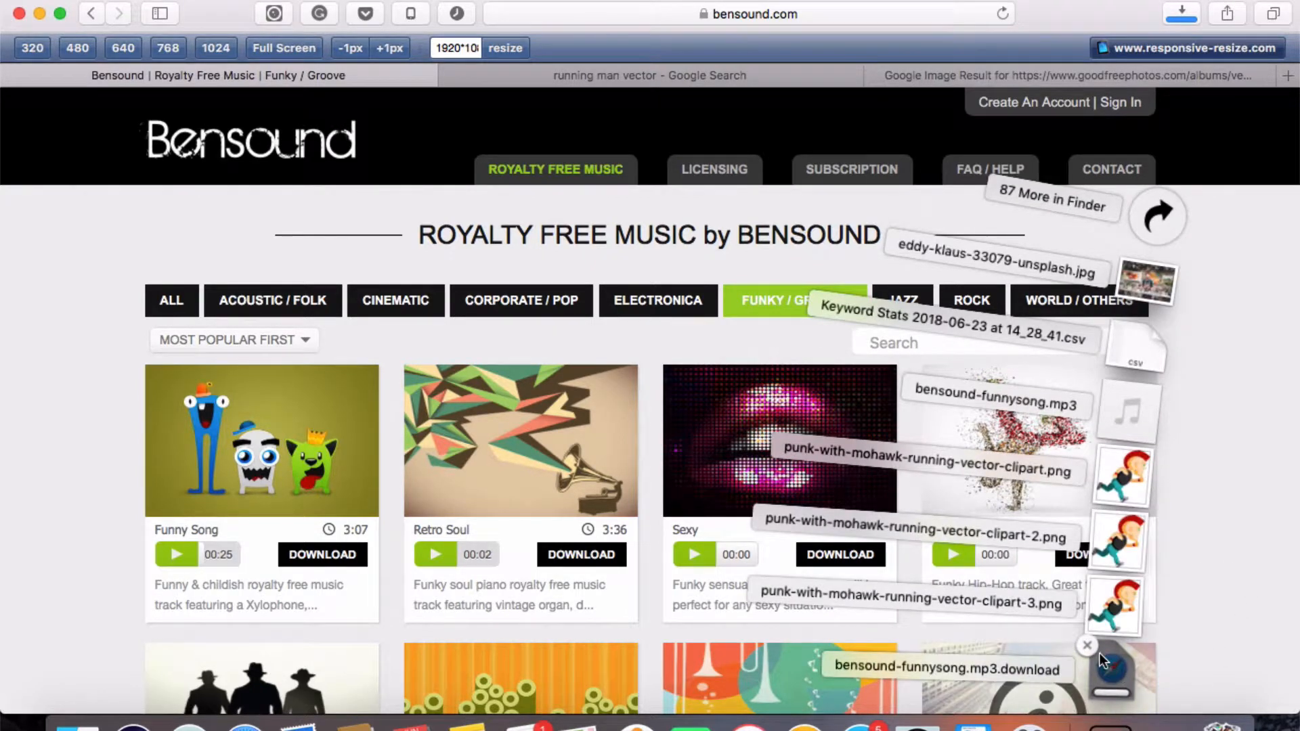
{"action": "left_click", "coordinate": [1087, 646]}
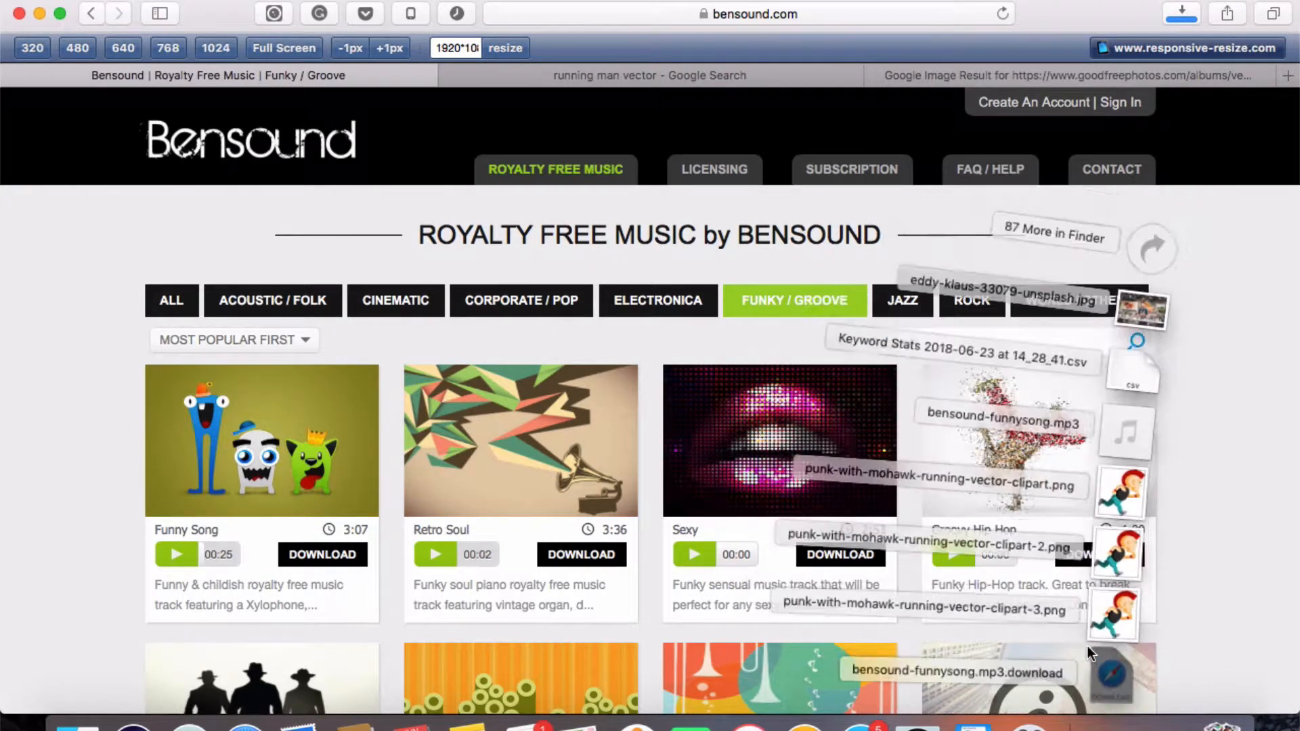
Step: Switch to iTunes, play the bensound-funnysong album briefly and minimize the window
{"action": "left_click", "coordinate": [748, 727]}
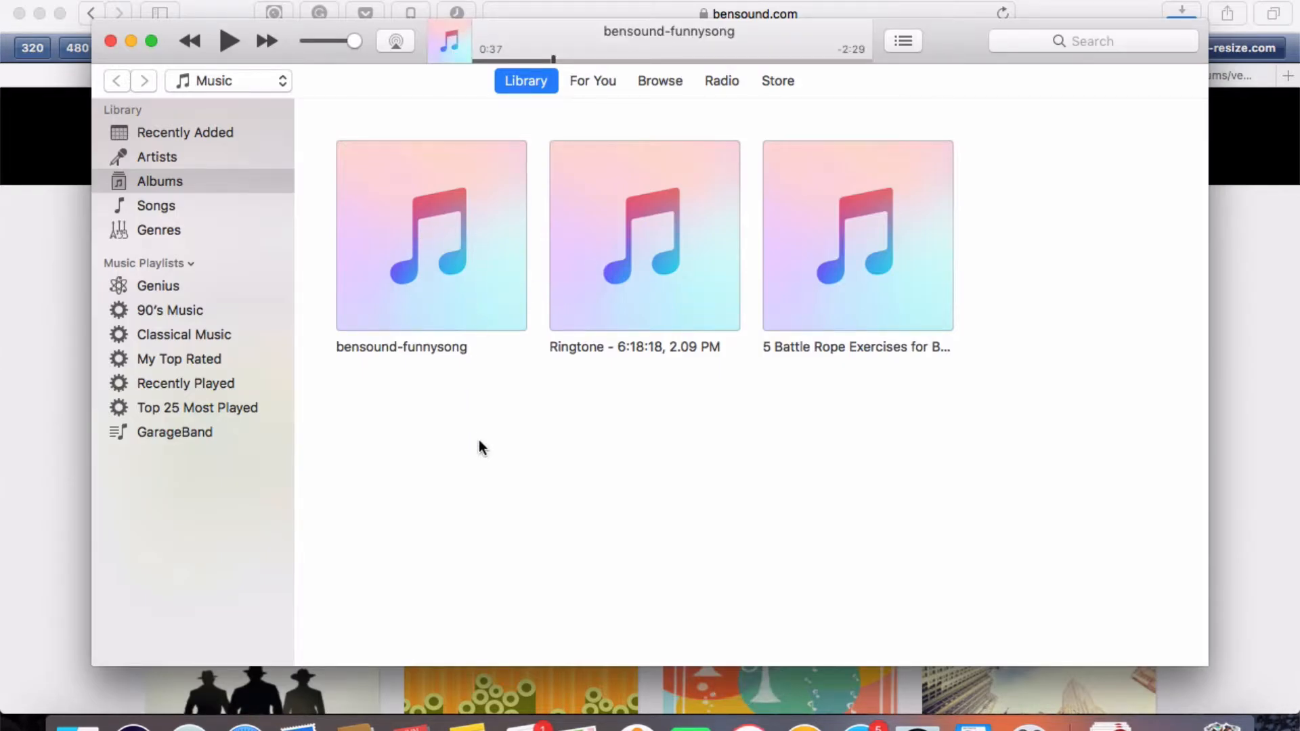
{"action": "left_click", "coordinate": [492, 297]}
{"action": "left_click", "coordinate": [492, 297]}
{"action": "left_click", "coordinate": [132, 41]}
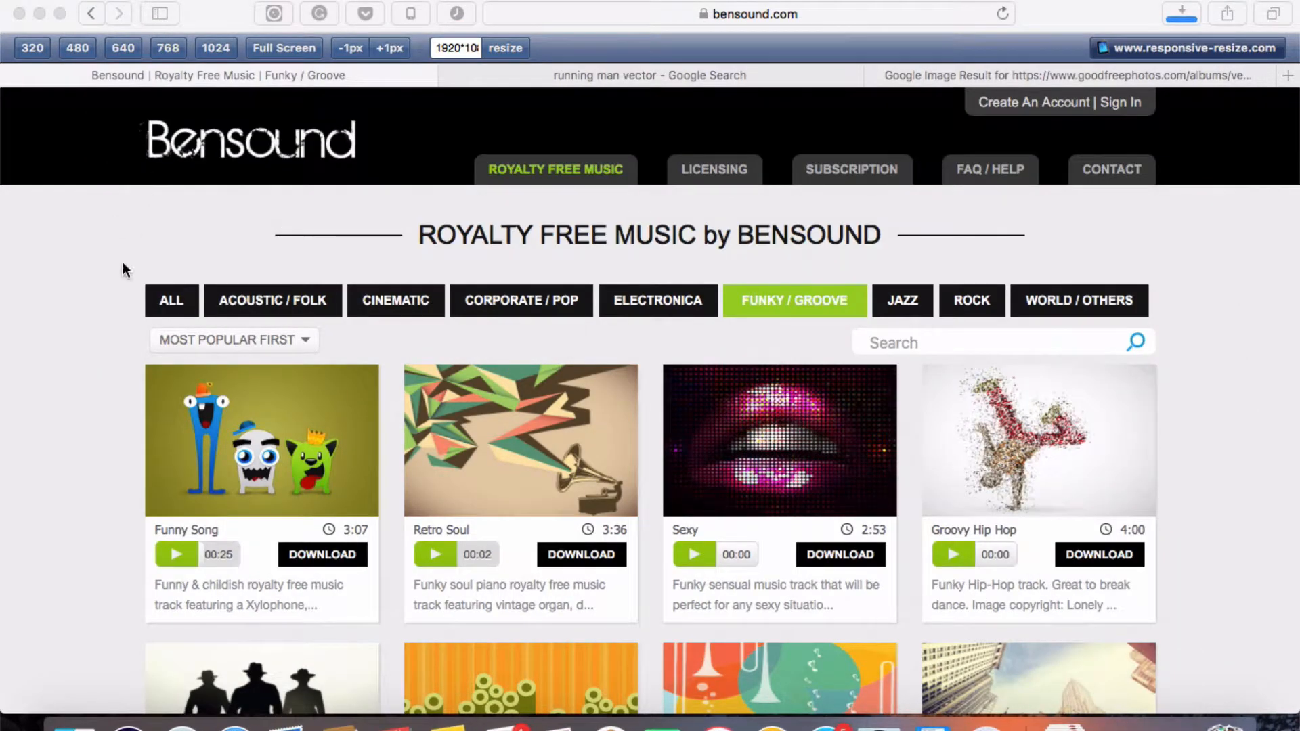
Step: Minimize the browser and switch past the Keynote outline slide to the empty Untitled project in ScreenFlow
{"action": "left_click", "coordinate": [39, 14]}
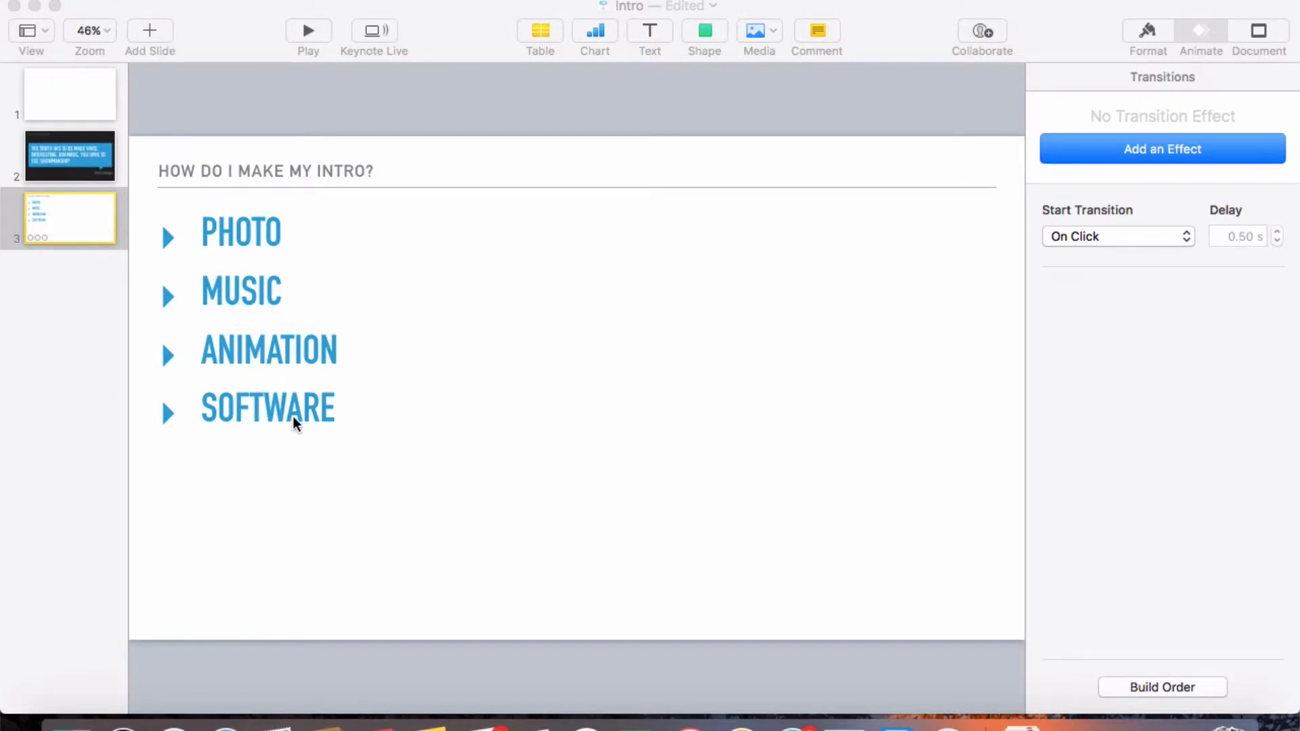
{"action": "key", "text": "ctrl+Up"}
{"action": "left_click", "coordinate": [344, 326]}
{"action": "left_click", "coordinate": [941, 723]}
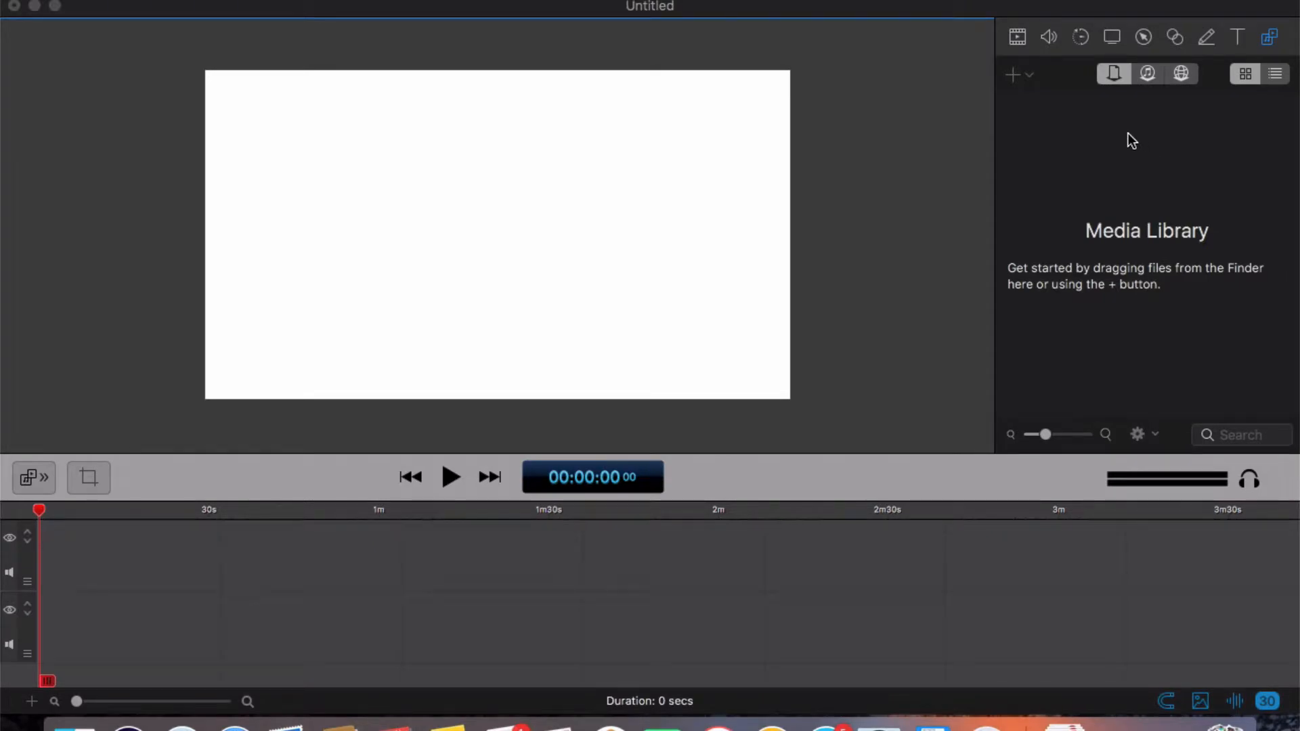
Step: Bring iTunes back up and pause the bensound-funnysong playback
{"action": "left_click", "coordinate": [718, 725]}
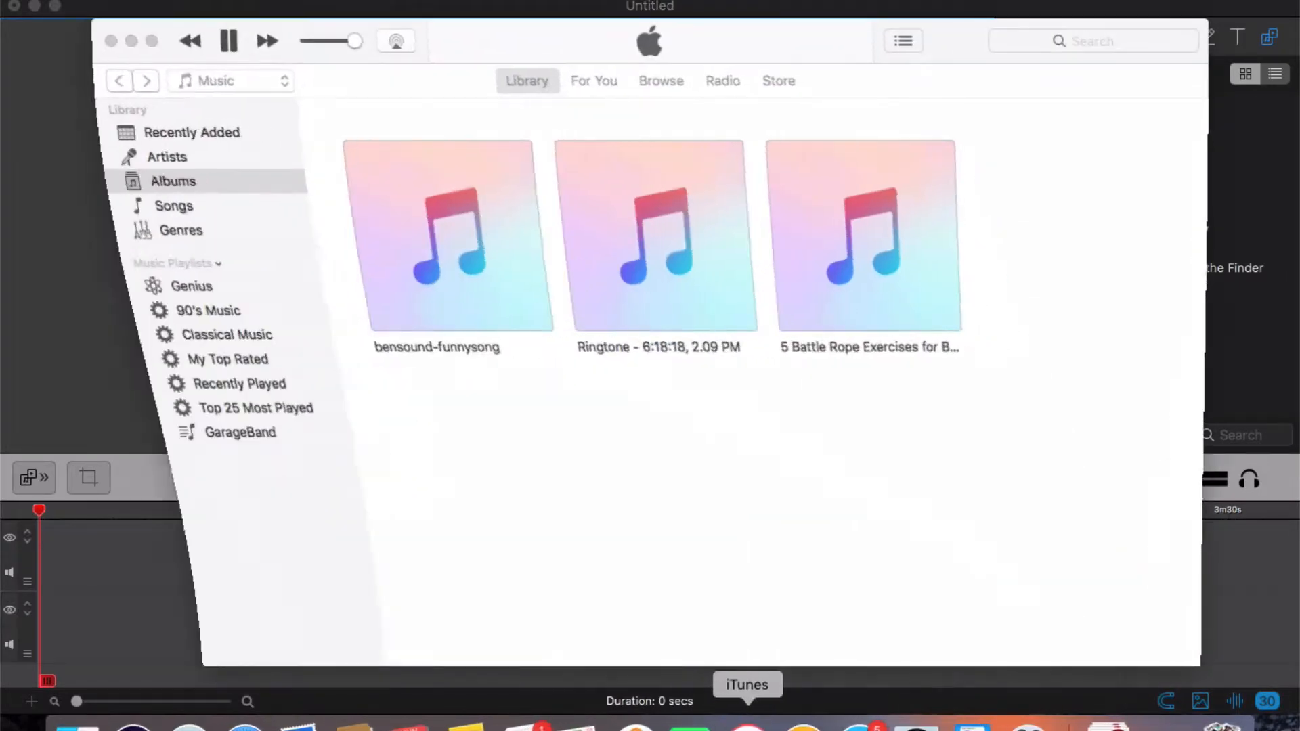
{"action": "left_click", "coordinate": [491, 296]}
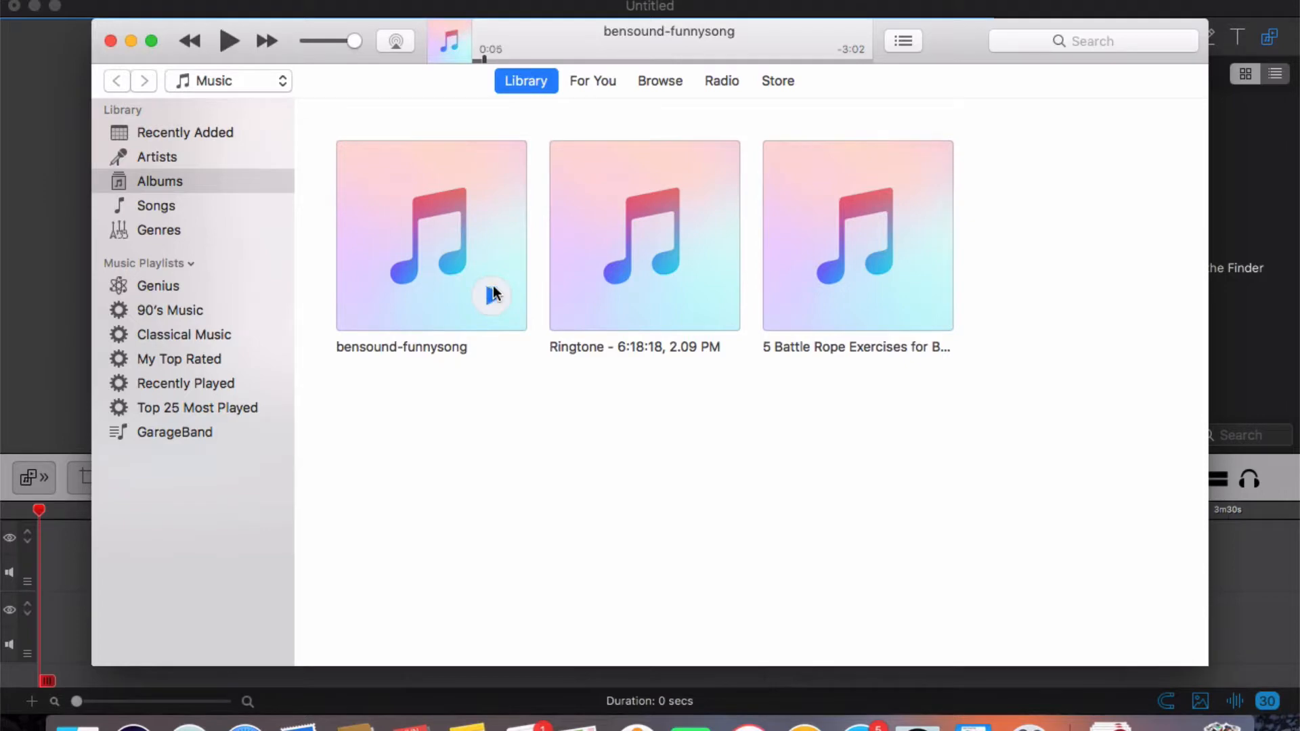
Step: Minimize iTunes and import punk-with-mohawk clipart-3.png and bensound-funnysong.mp3 from the Downloads folder into the ScreenFlow media library
{"action": "left_click", "coordinate": [130, 40]}
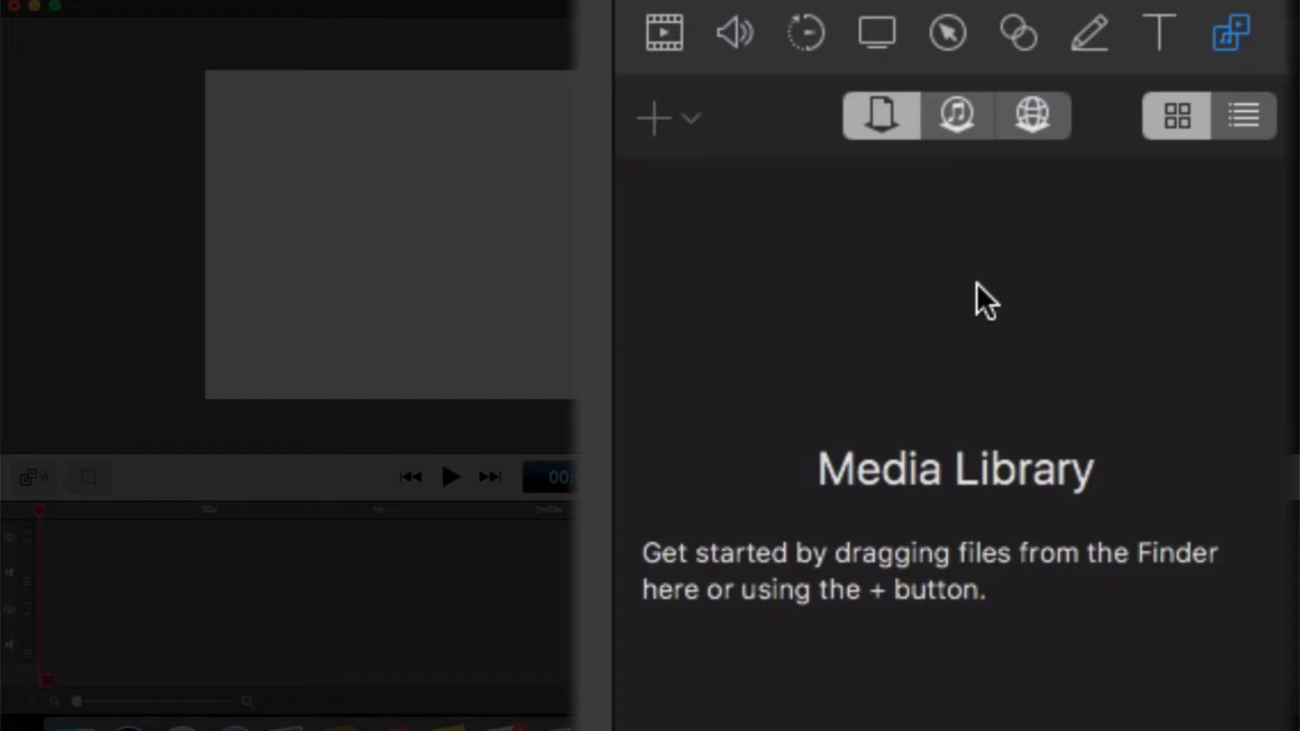
{"action": "left_click", "coordinate": [686, 115]}
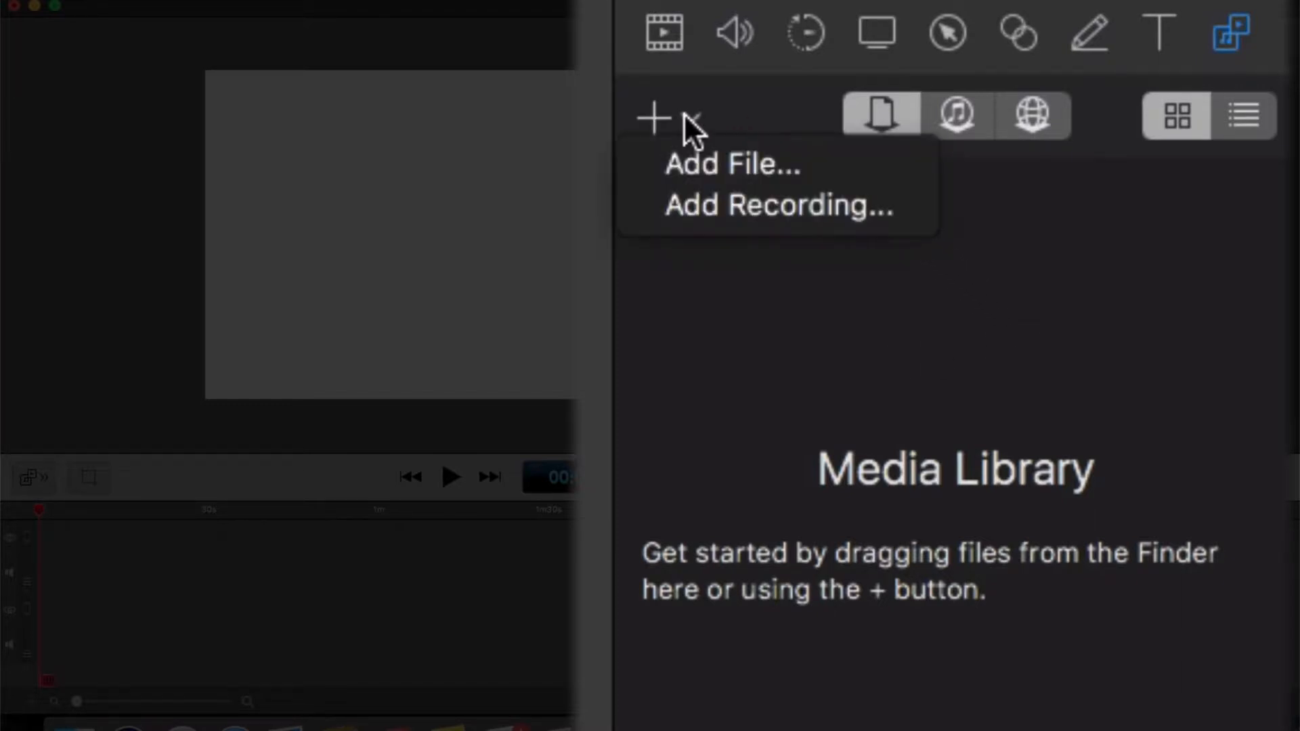
{"action": "left_click", "coordinate": [698, 158]}
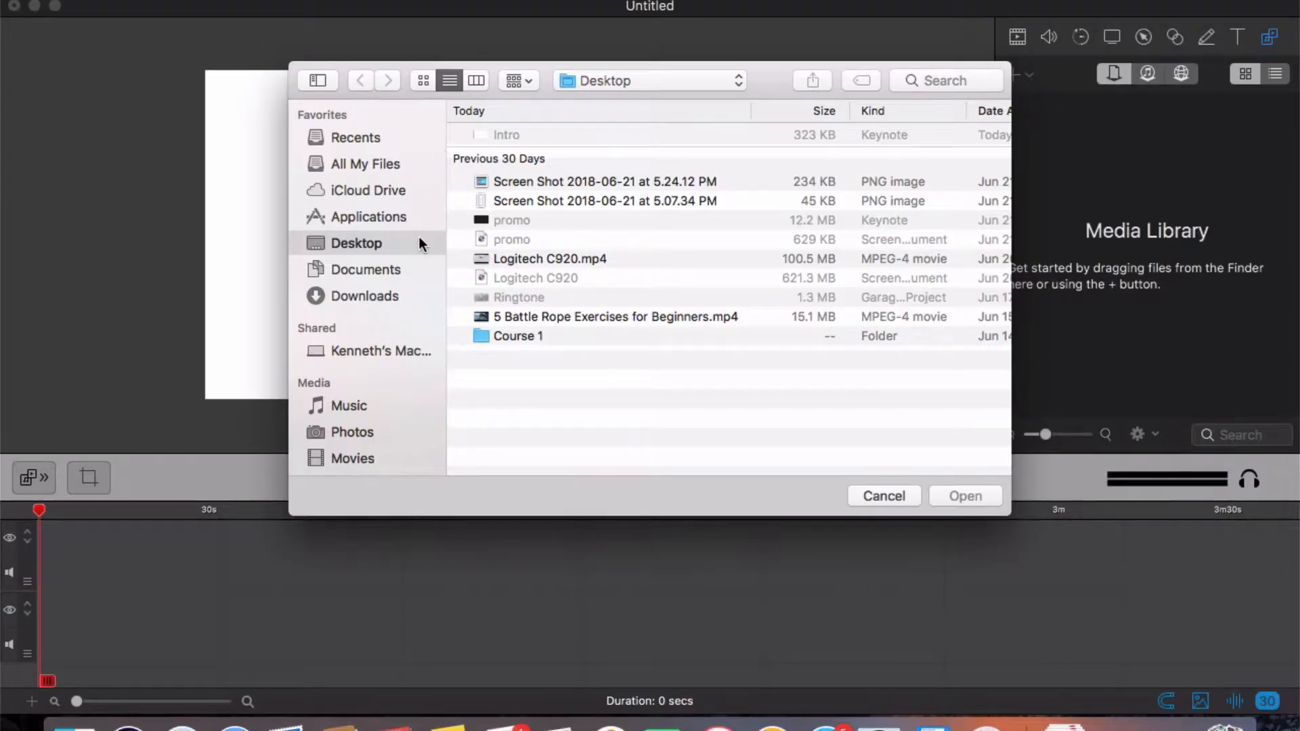
{"action": "left_click", "coordinate": [367, 293]}
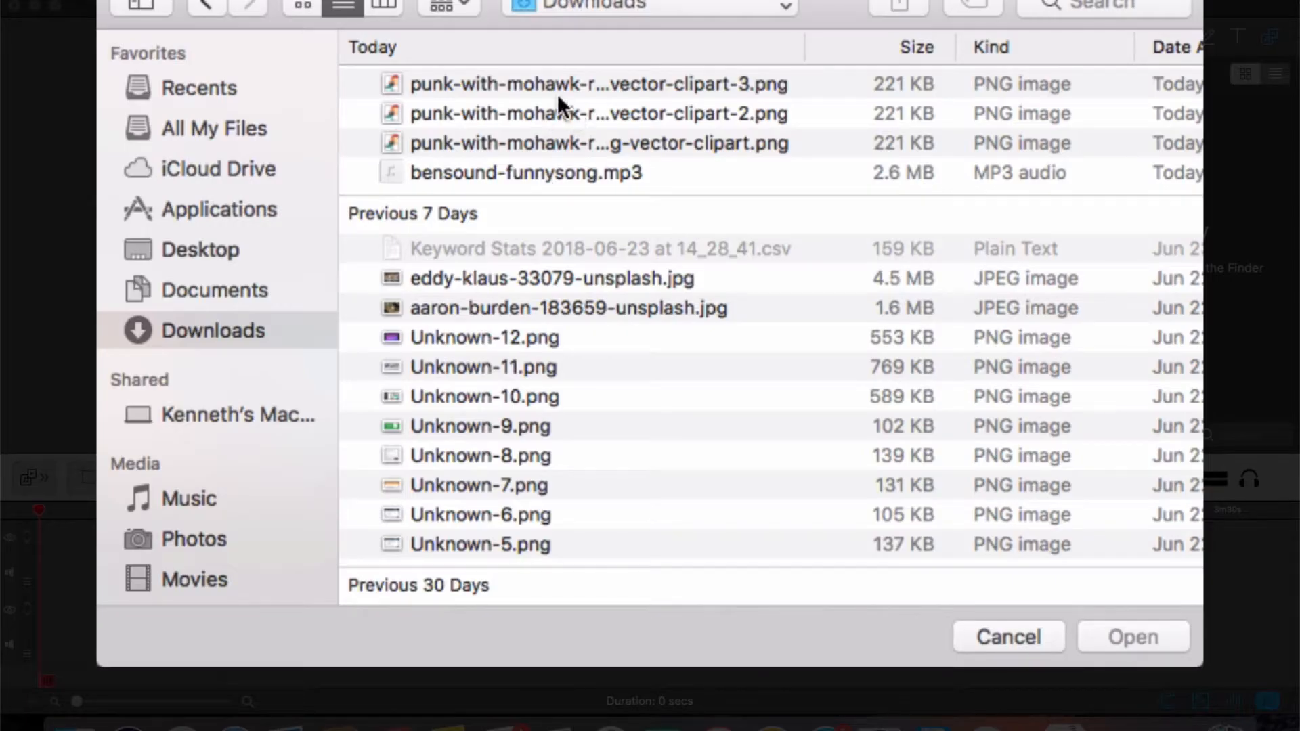
{"action": "left_click", "coordinate": [505, 80]}
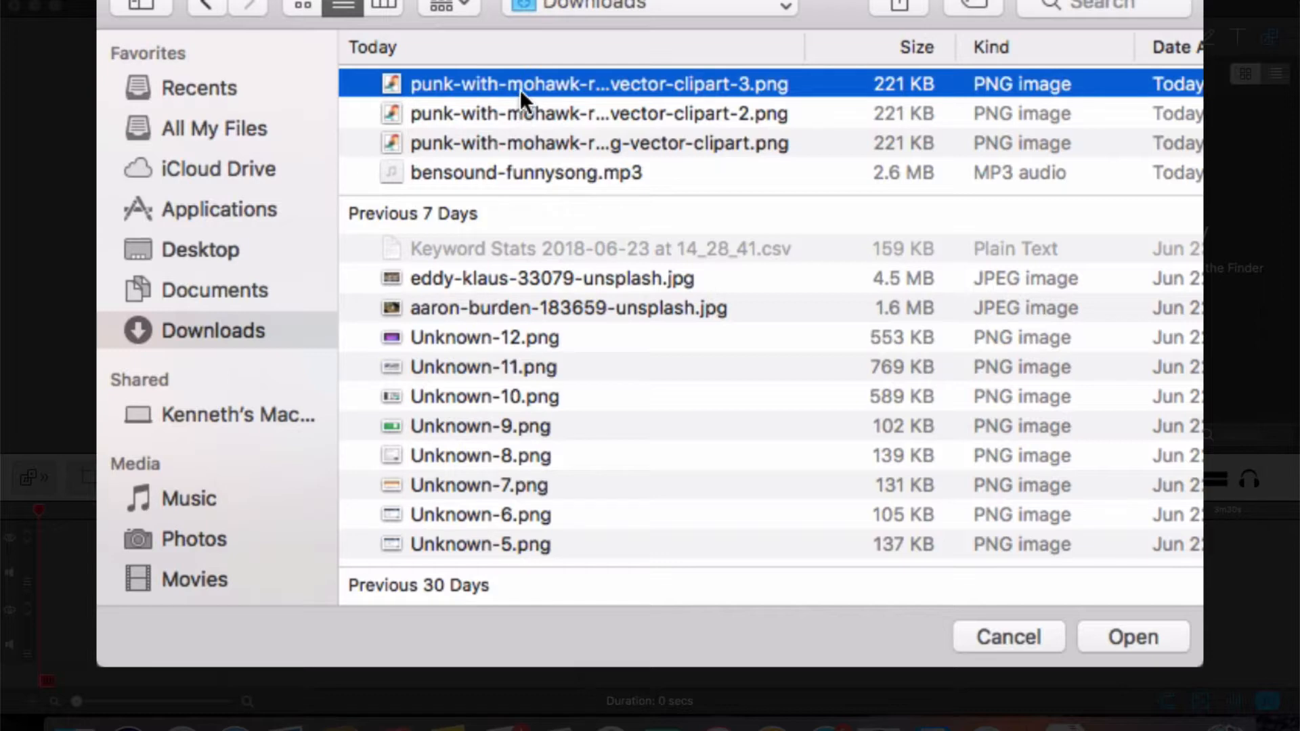
{"action": "left_click", "coordinate": [597, 176], "text": "super"}
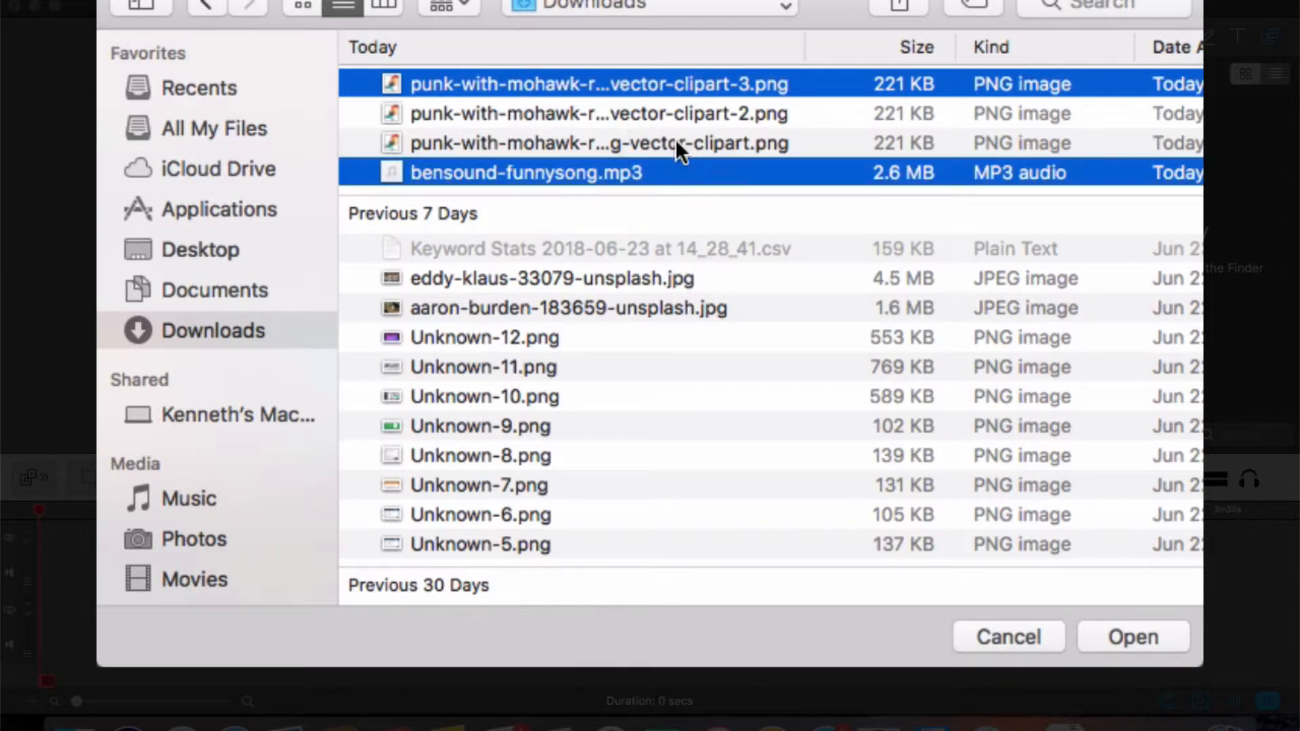
{"action": "left_click", "coordinate": [1137, 635]}
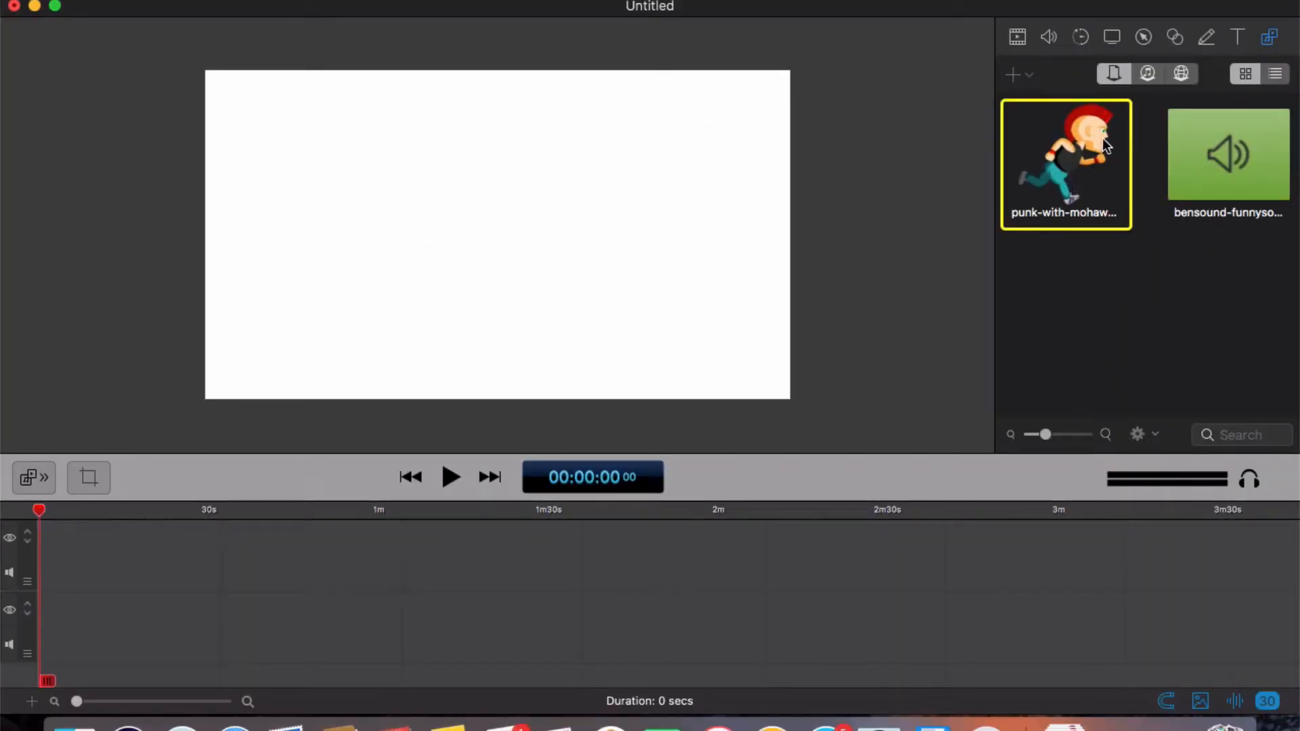
Step: Place the punk runner image at the start of the timeline and scale it down to fit the canvas height against its left edge
{"action": "left_click_drag", "start_coordinate": [1094, 158], "coordinate": [49, 553]}
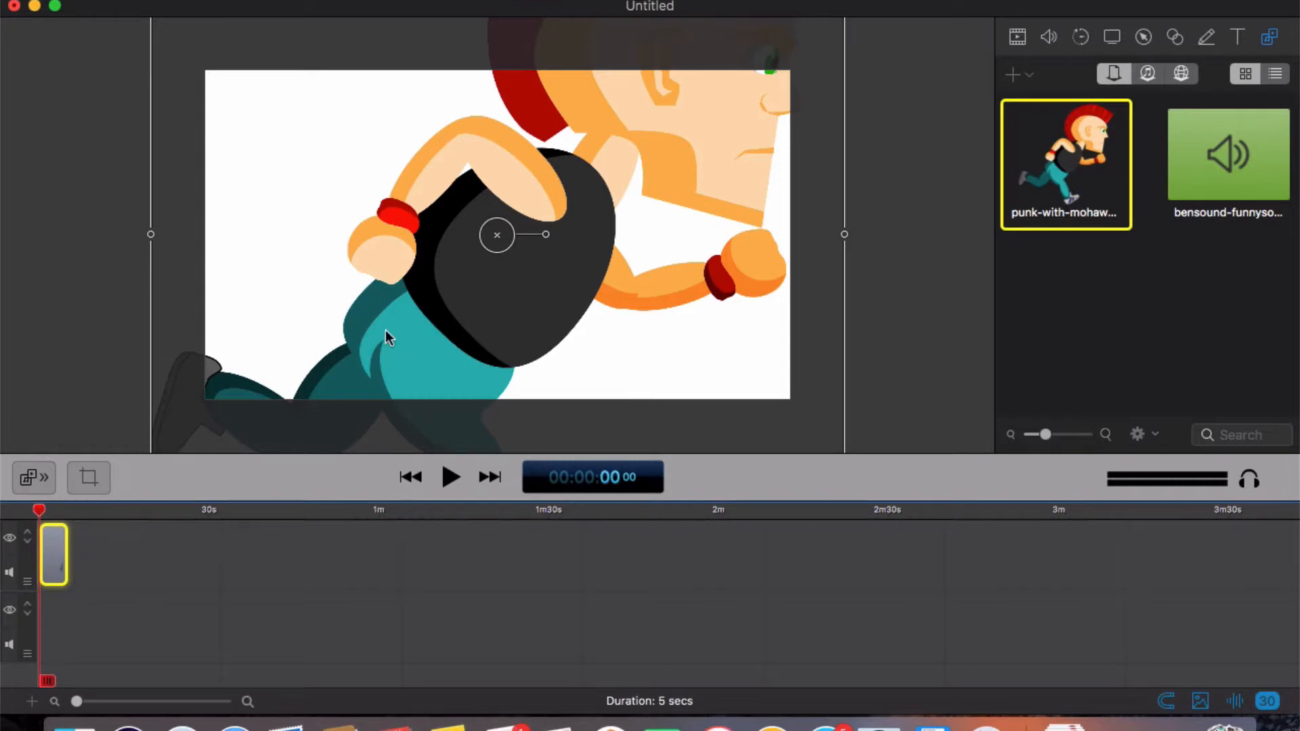
{"action": "left_click", "coordinate": [467, 289]}
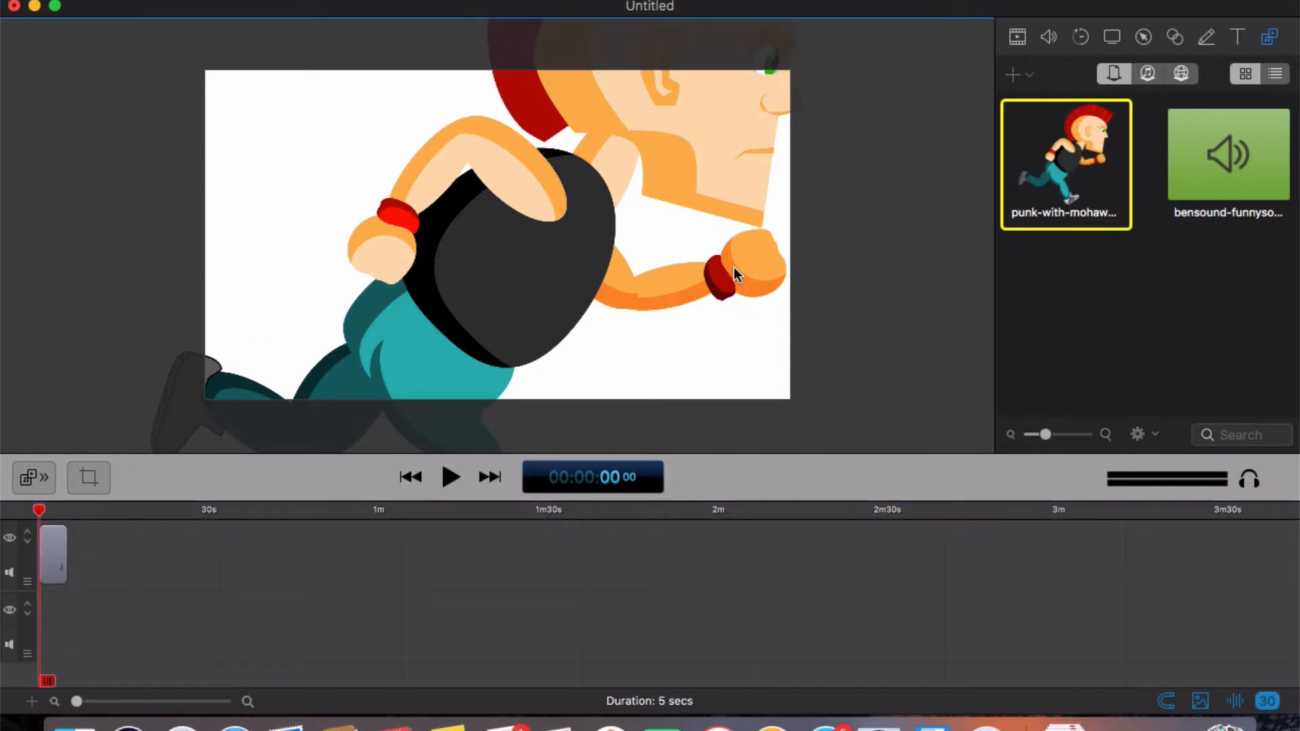
{"action": "left_click_drag", "start_coordinate": [150, 234], "coordinate": [234, 173]}
{"action": "left_click_drag", "start_coordinate": [425, 297], "coordinate": [501, 392]}
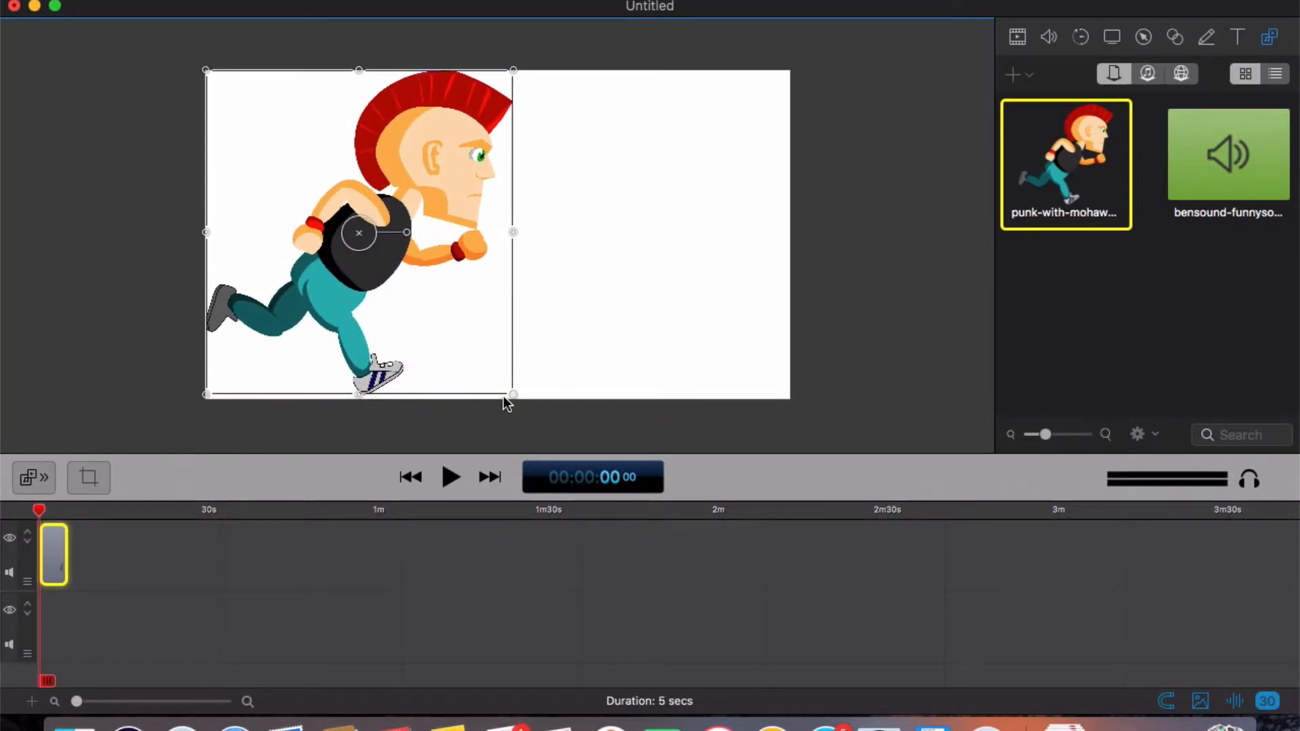
{"action": "left_click", "coordinate": [883, 339]}
{"action": "left_click_drag", "start_coordinate": [397, 320], "coordinate": [397, 322]}
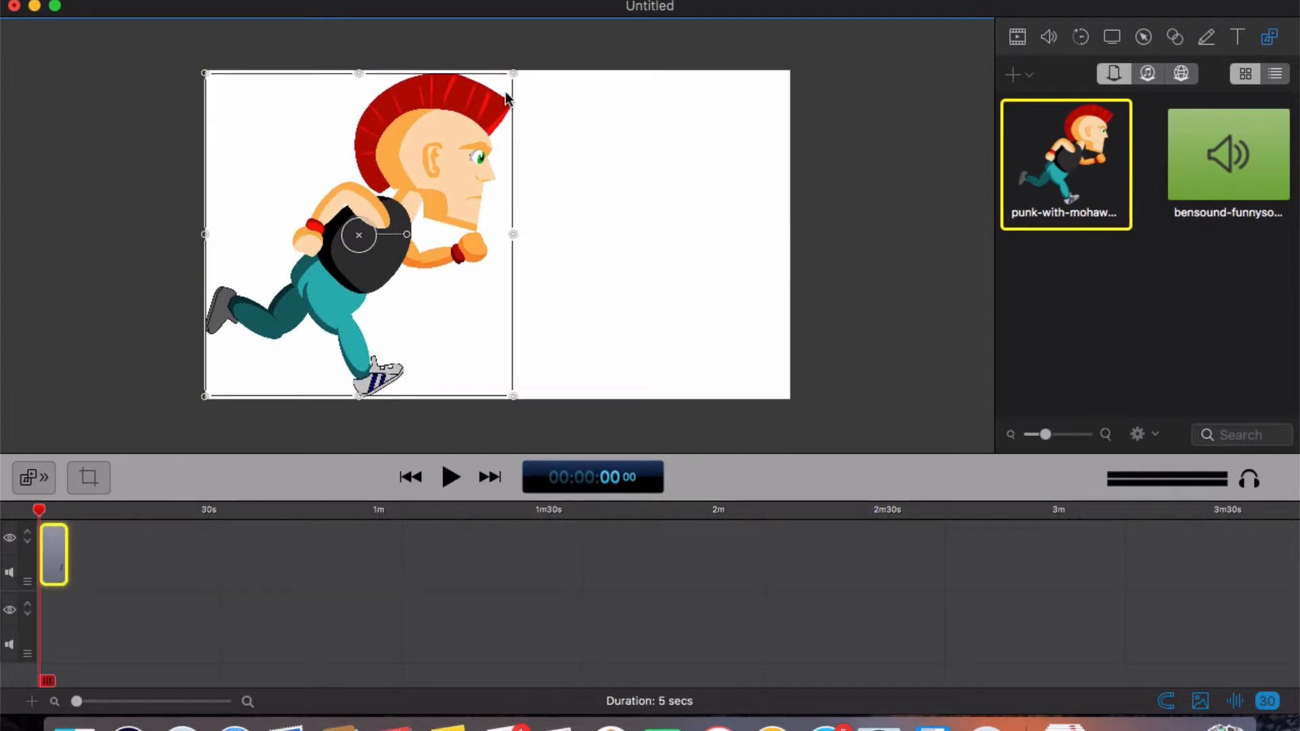
{"action": "left_click_drag", "start_coordinate": [513, 76], "coordinate": [514, 76]}
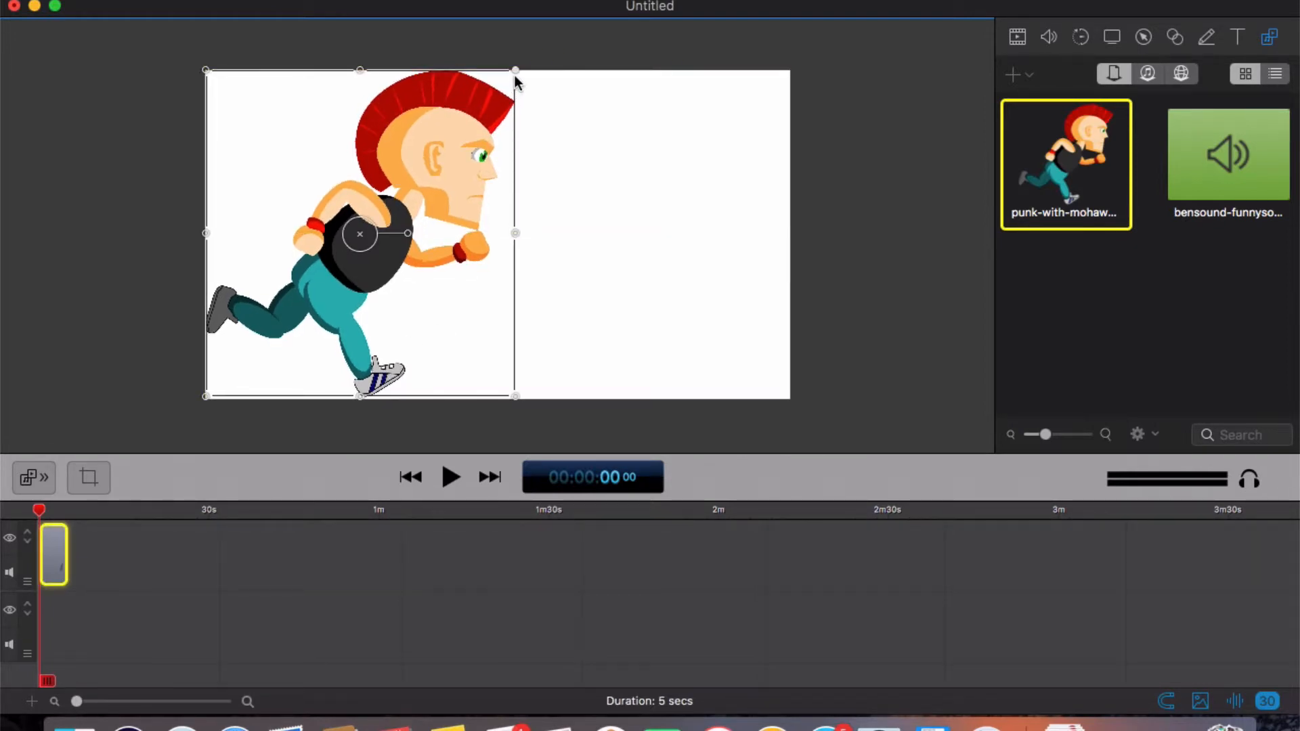
{"action": "left_click", "coordinate": [905, 227]}
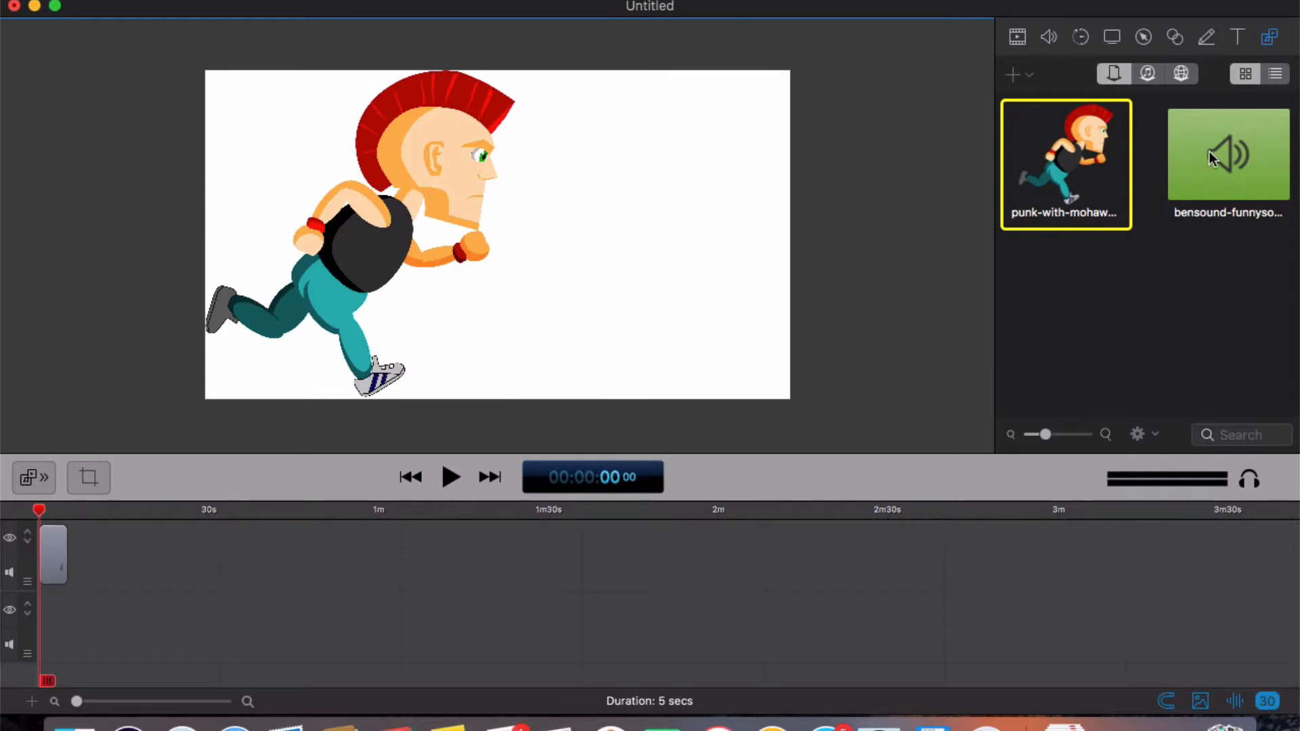
Step: Add bensound-funnysong.mp3 to the track below the runner image, starting at the beginning of the timeline
{"action": "left_click_drag", "start_coordinate": [1277, 174], "coordinate": [48, 614]}
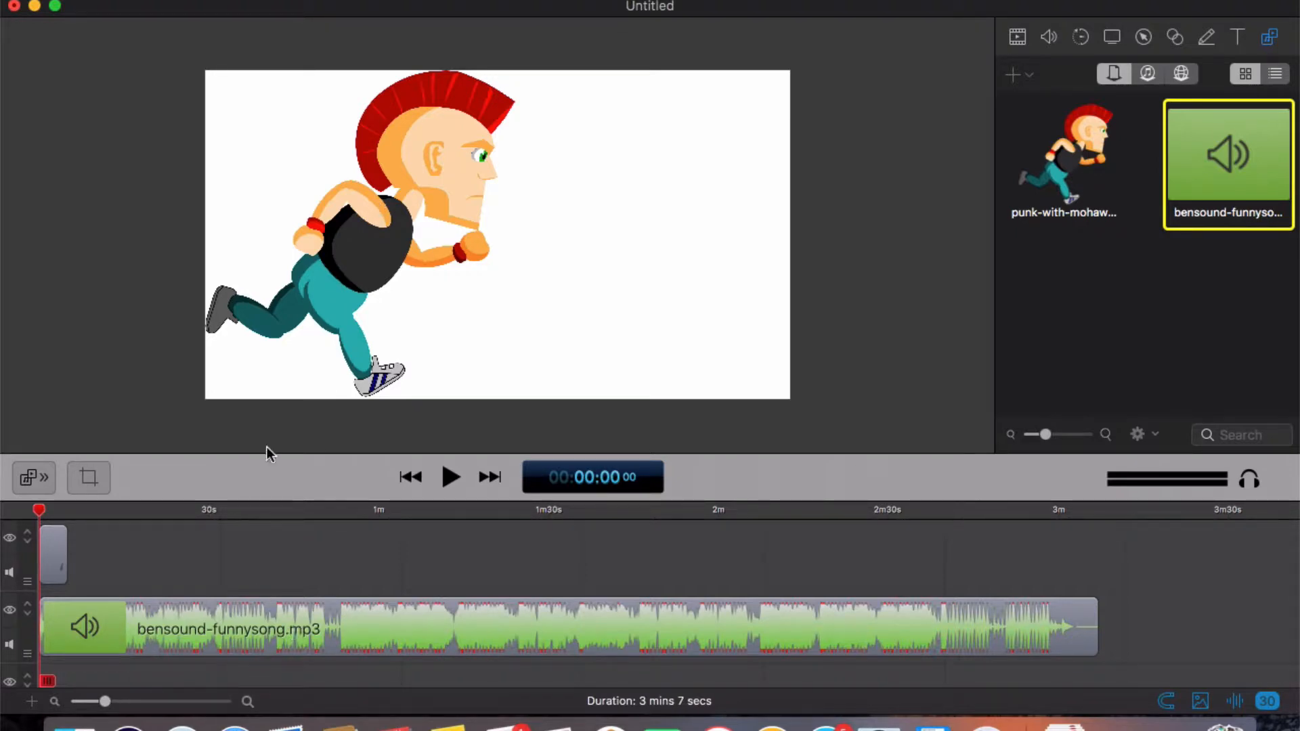
Step: Add an ending transition to the runner image clip
{"action": "left_click", "coordinate": [54, 557]}
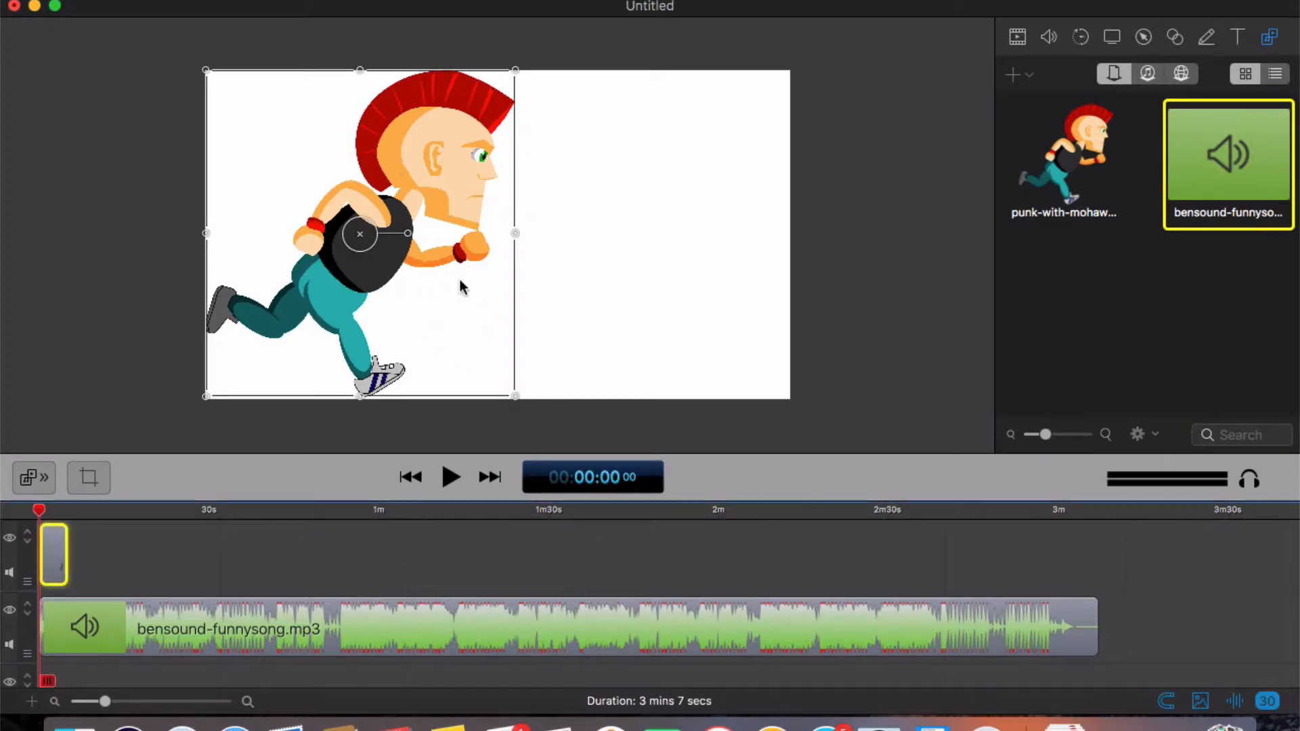
{"action": "right_click", "coordinate": [55, 545]}
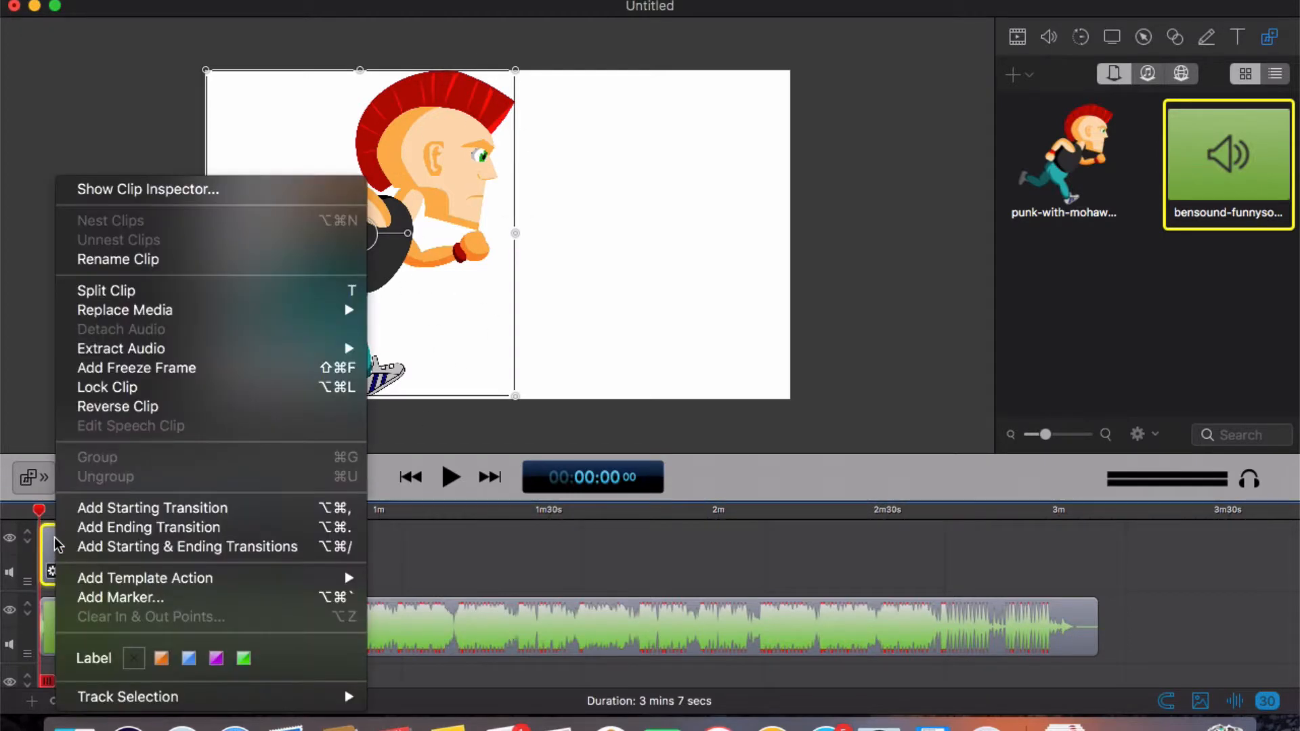
{"action": "left_click", "coordinate": [207, 529]}
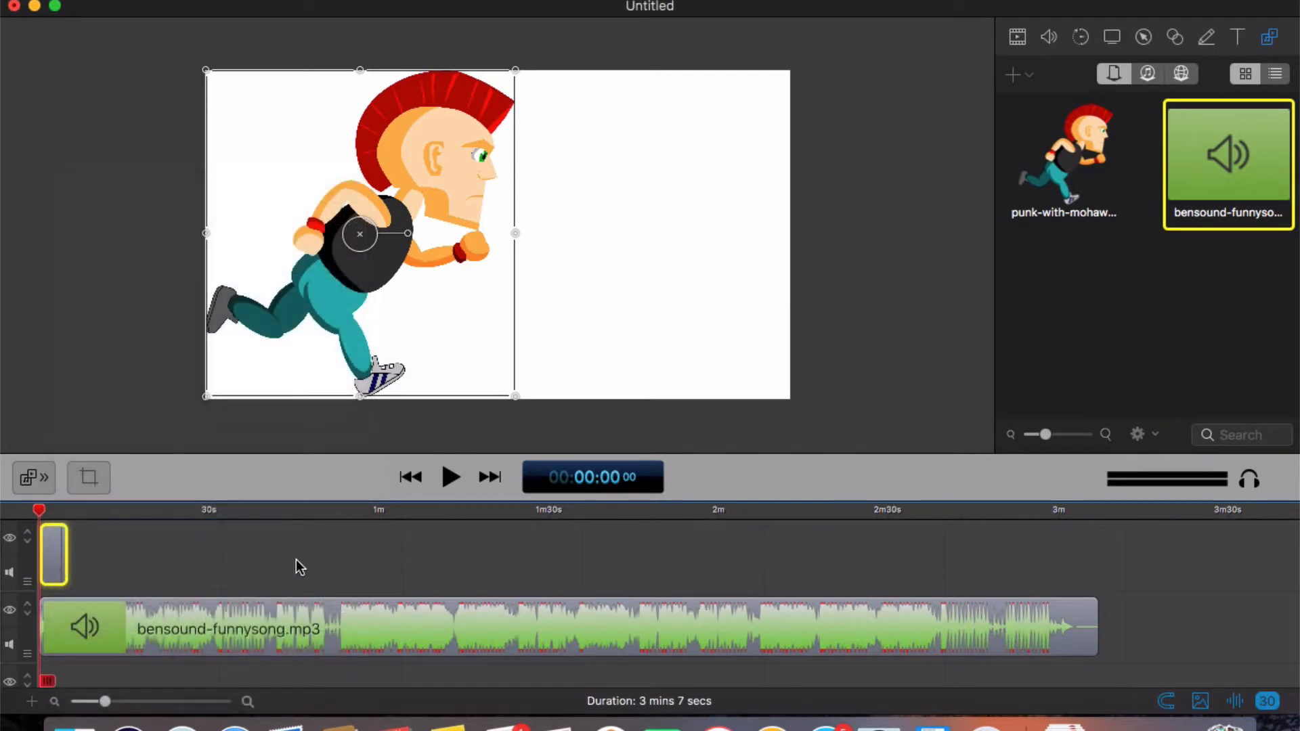
{"action": "mouse_move", "coordinate": [55, 560]}
{"action": "right_click", "coordinate": [55, 559]}
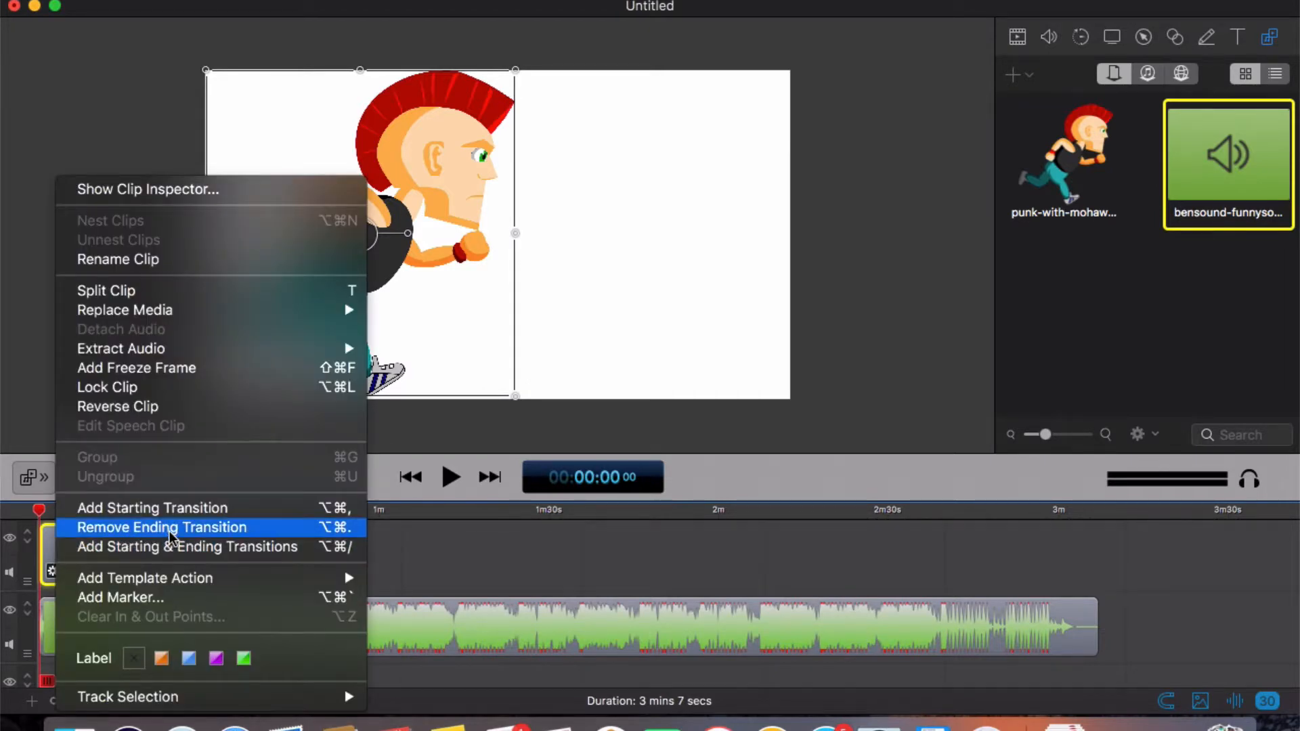
{"action": "left_click", "coordinate": [491, 535]}
{"action": "left_click", "coordinate": [54, 571]}
{"action": "left_click", "coordinate": [125, 540]}
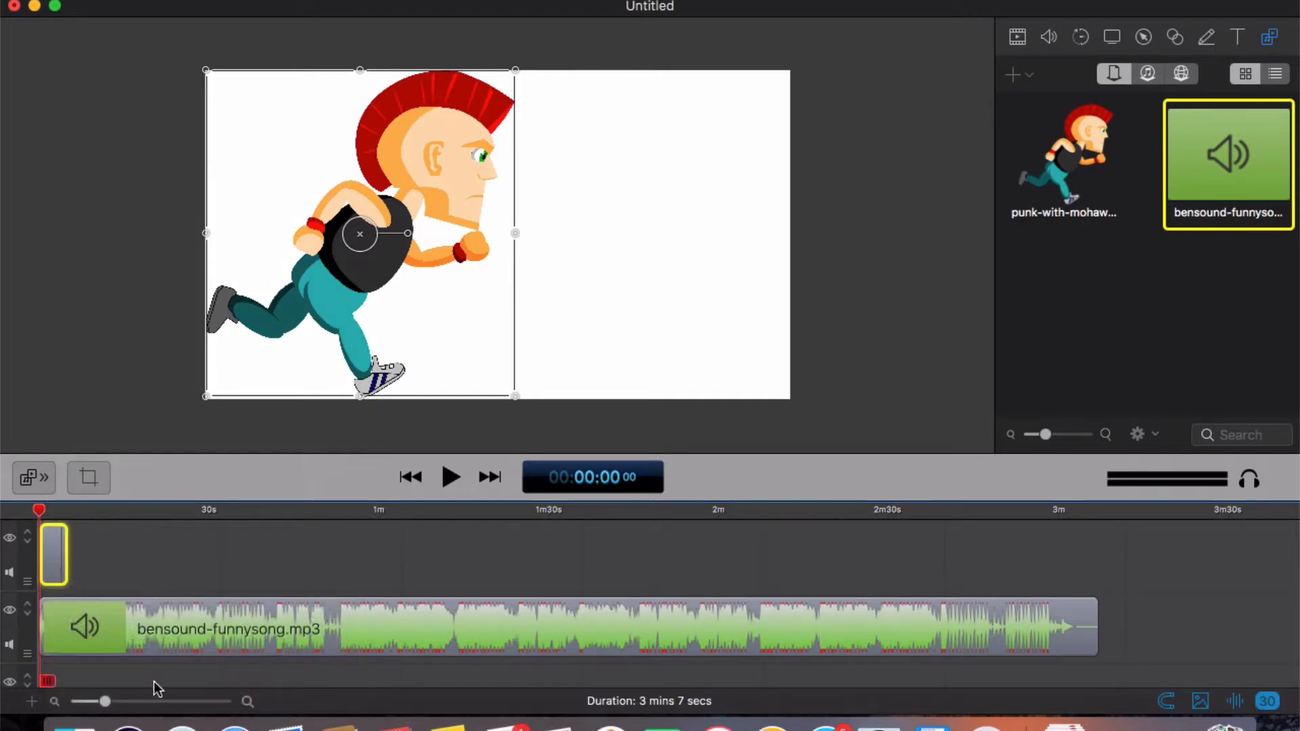
Step: Change the runner clip's ending transition to Boxes
{"action": "left_click_drag", "start_coordinate": [104, 702], "coordinate": [156, 702]}
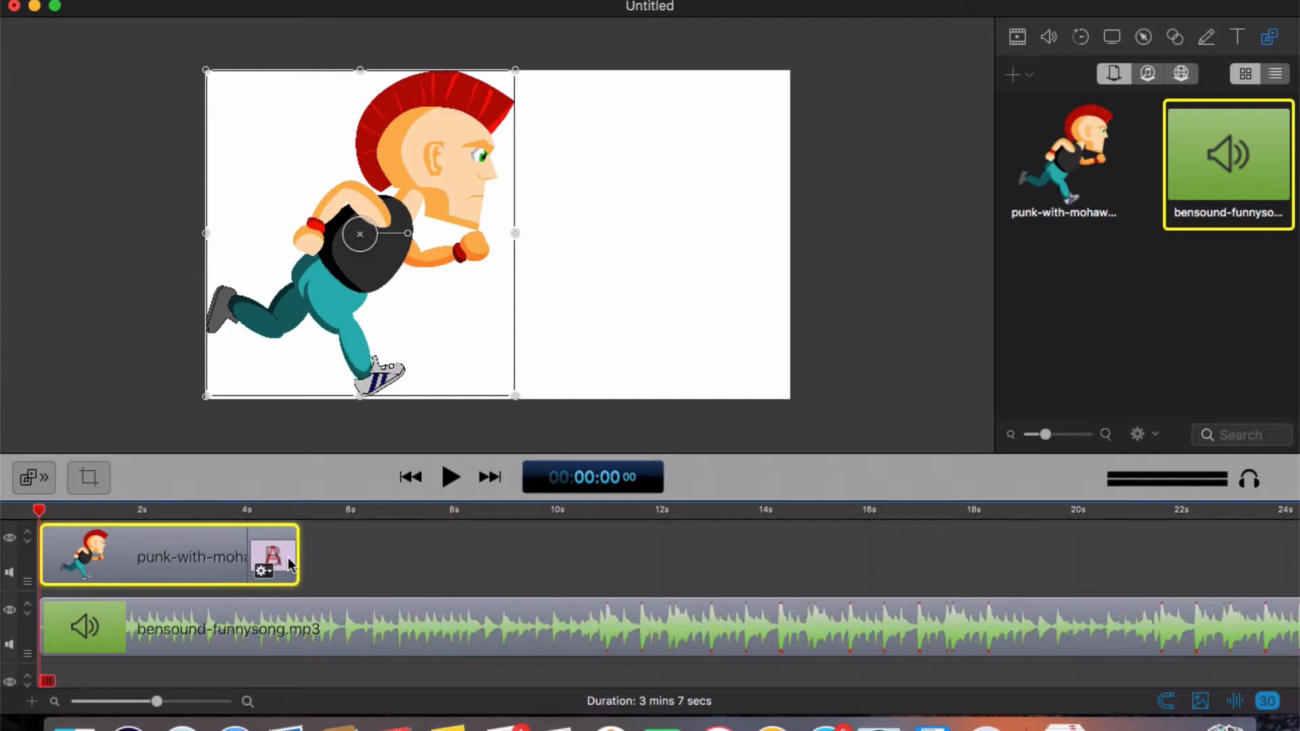
{"action": "left_click", "coordinate": [264, 571]}
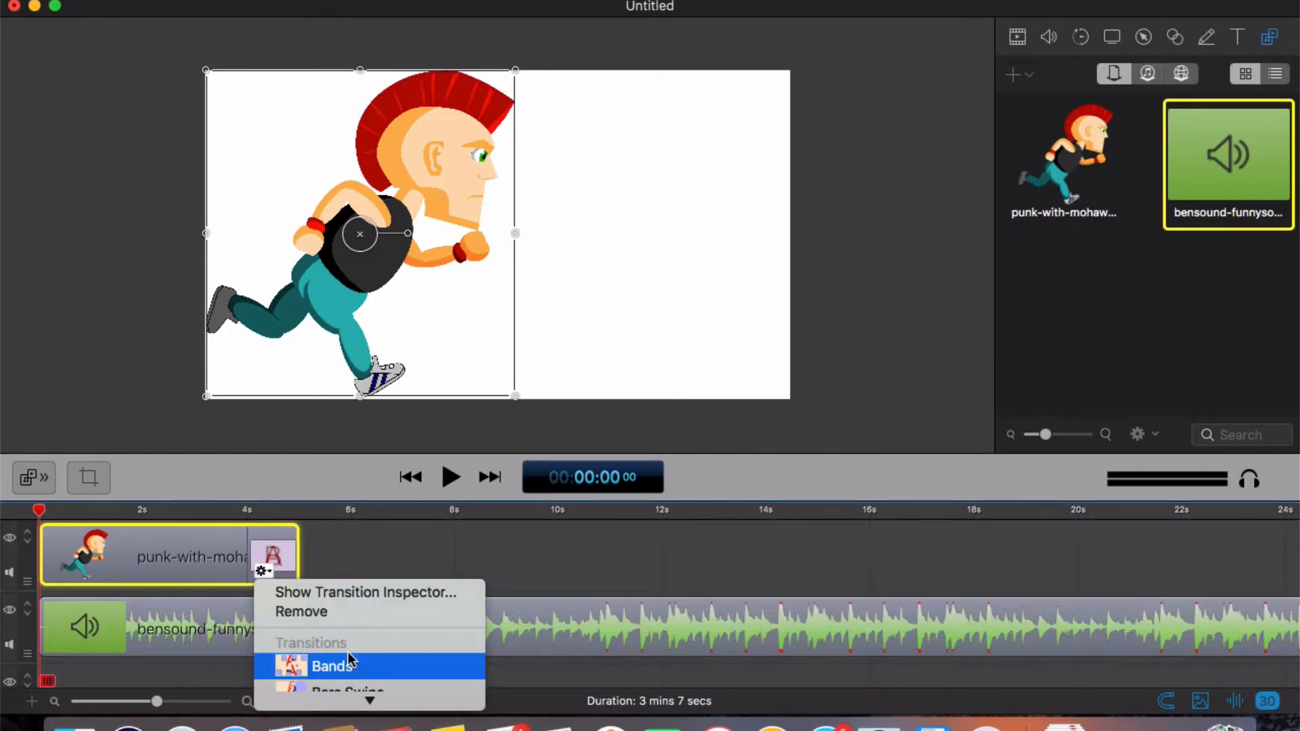
{"action": "scroll", "coordinate": [348, 670], "scroll_direction": "down", "scroll_amount": 5}
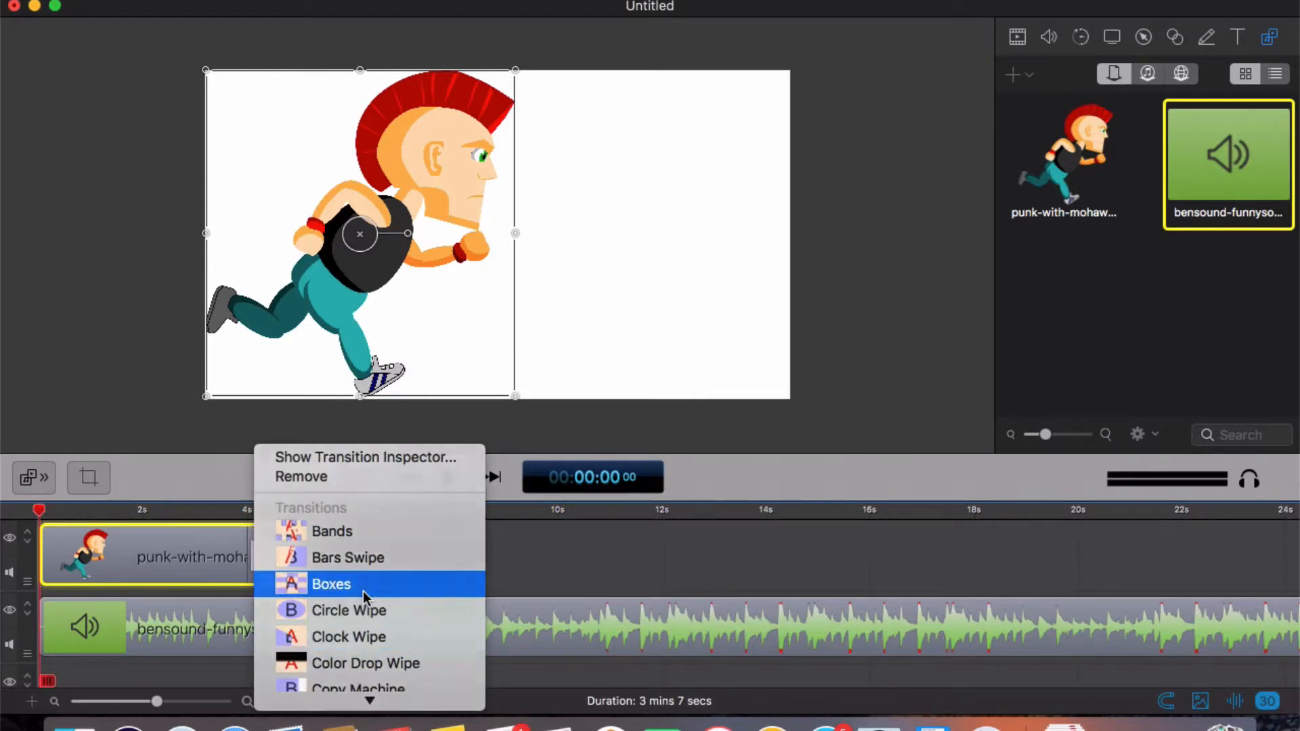
{"action": "left_click", "coordinate": [363, 591]}
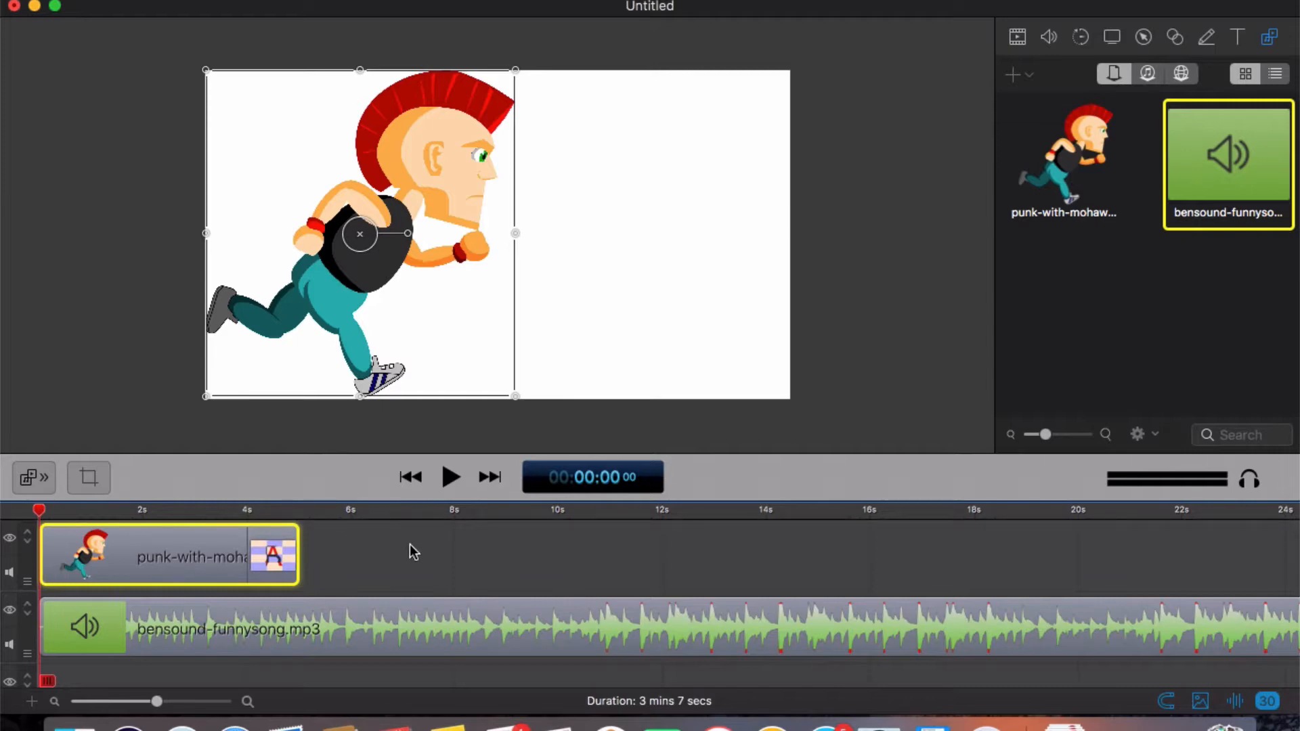
{"action": "scroll", "coordinate": [421, 590], "scroll_direction": "right", "scroll_amount": 1}
{"action": "scroll", "coordinate": [422, 589], "scroll_direction": "left", "scroll_amount": 1}
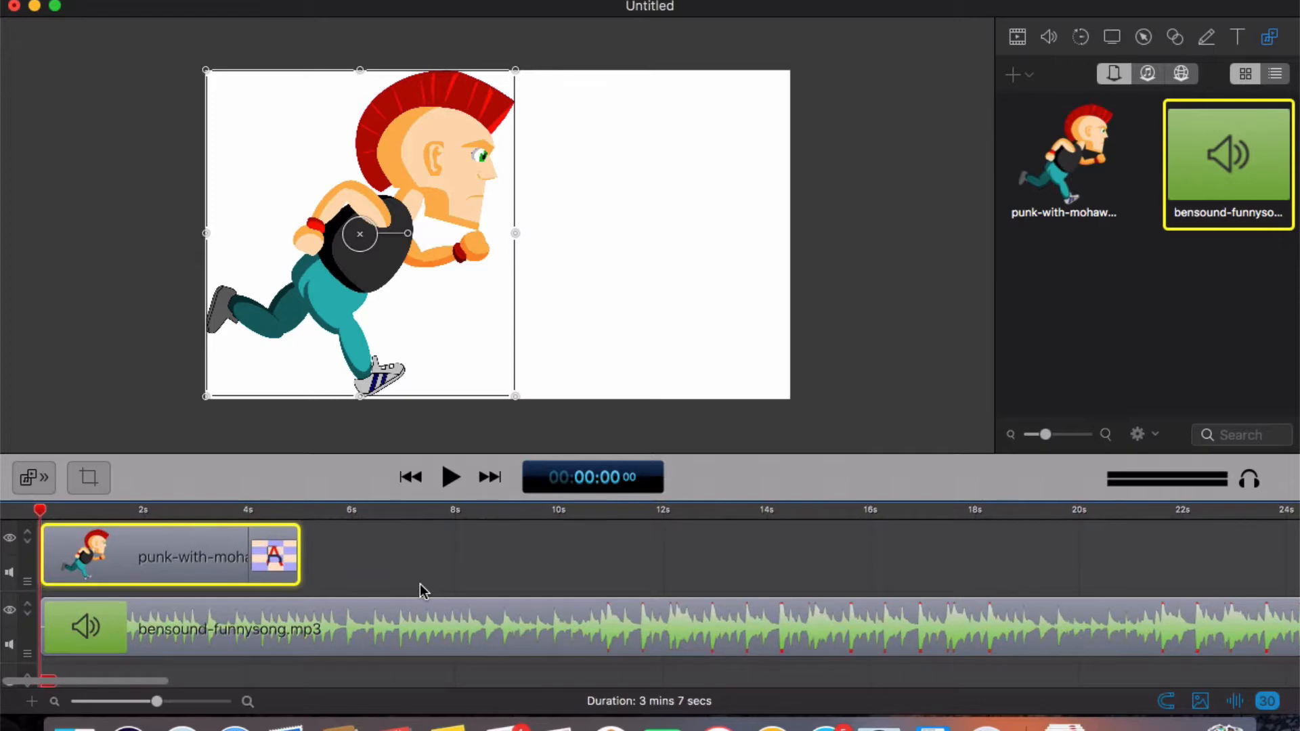
Step: Enlarge the runner image slightly to reach the canvas's bottom edge and shorten its clip to about 4 seconds
{"action": "left_click_drag", "start_coordinate": [514, 395], "coordinate": [517, 399]}
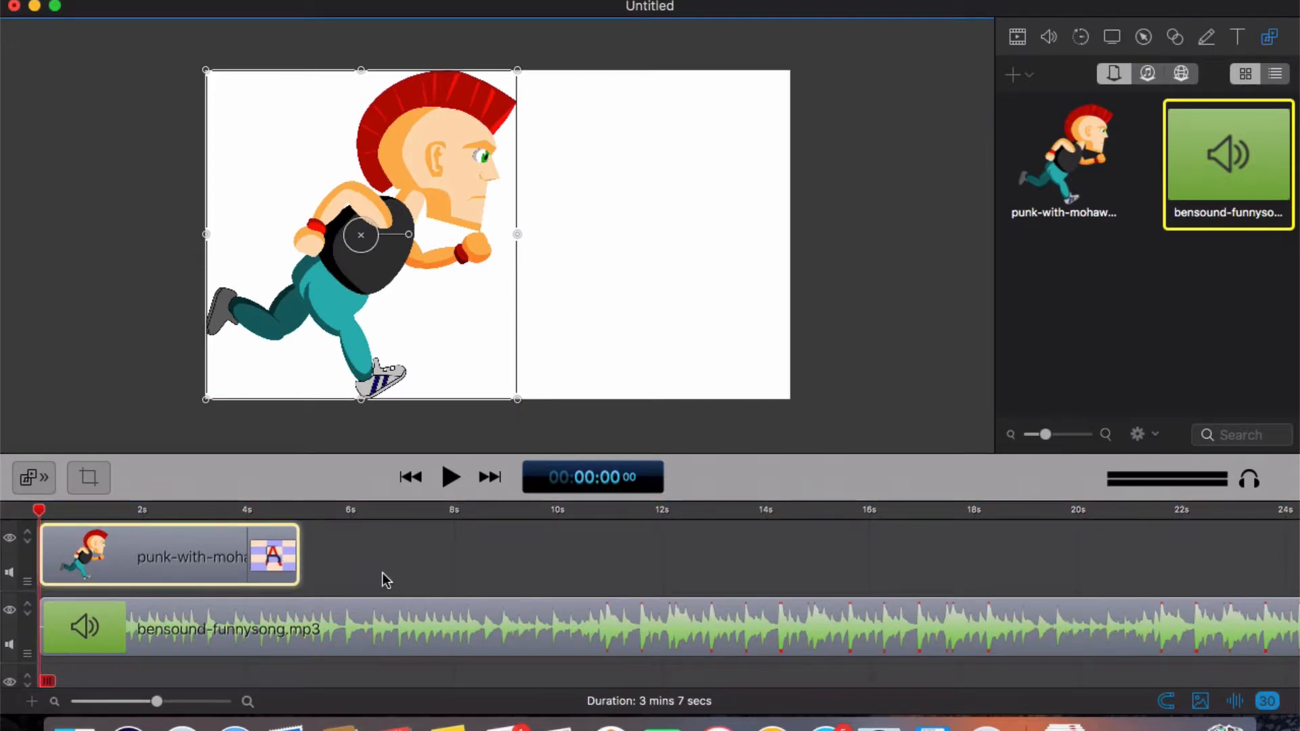
{"action": "left_click", "coordinate": [299, 552]}
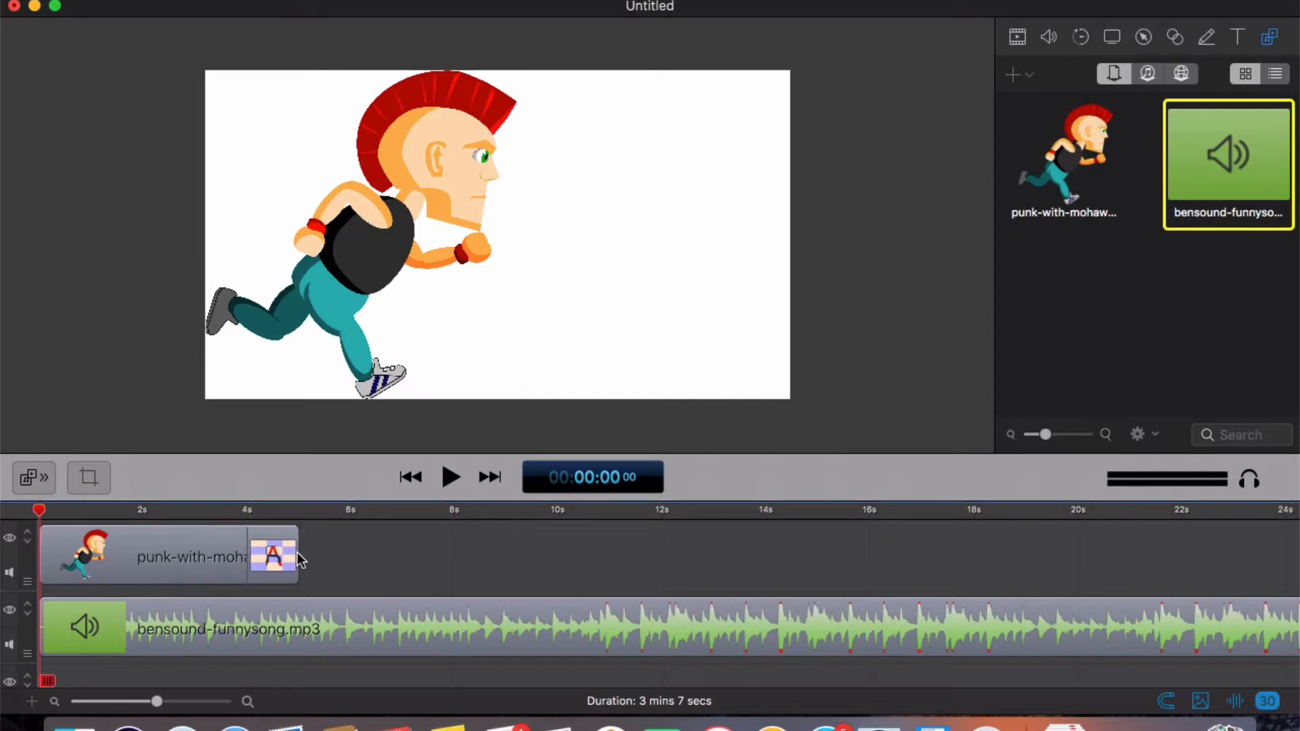
{"action": "mouse_move", "coordinate": [295, 553]}
{"action": "left_click_drag", "start_coordinate": [295, 553], "coordinate": [242, 555]}
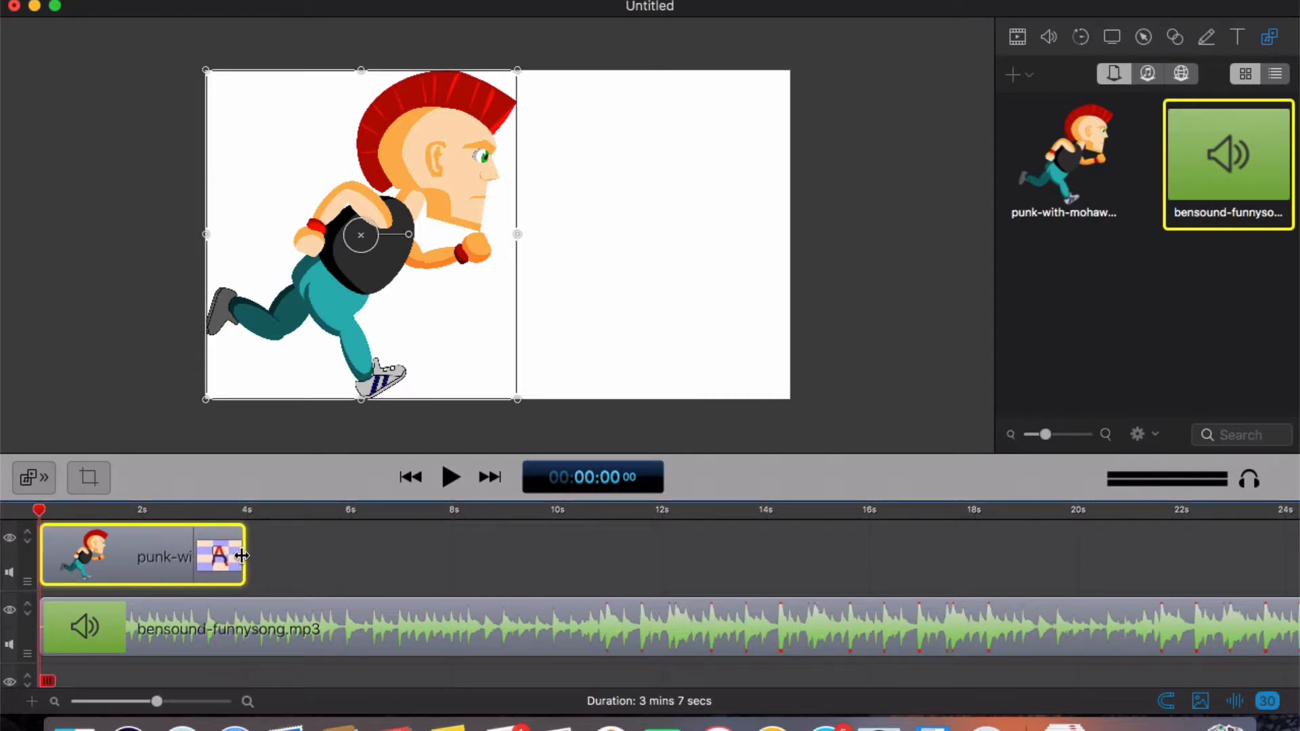
{"action": "left_click", "coordinate": [322, 570]}
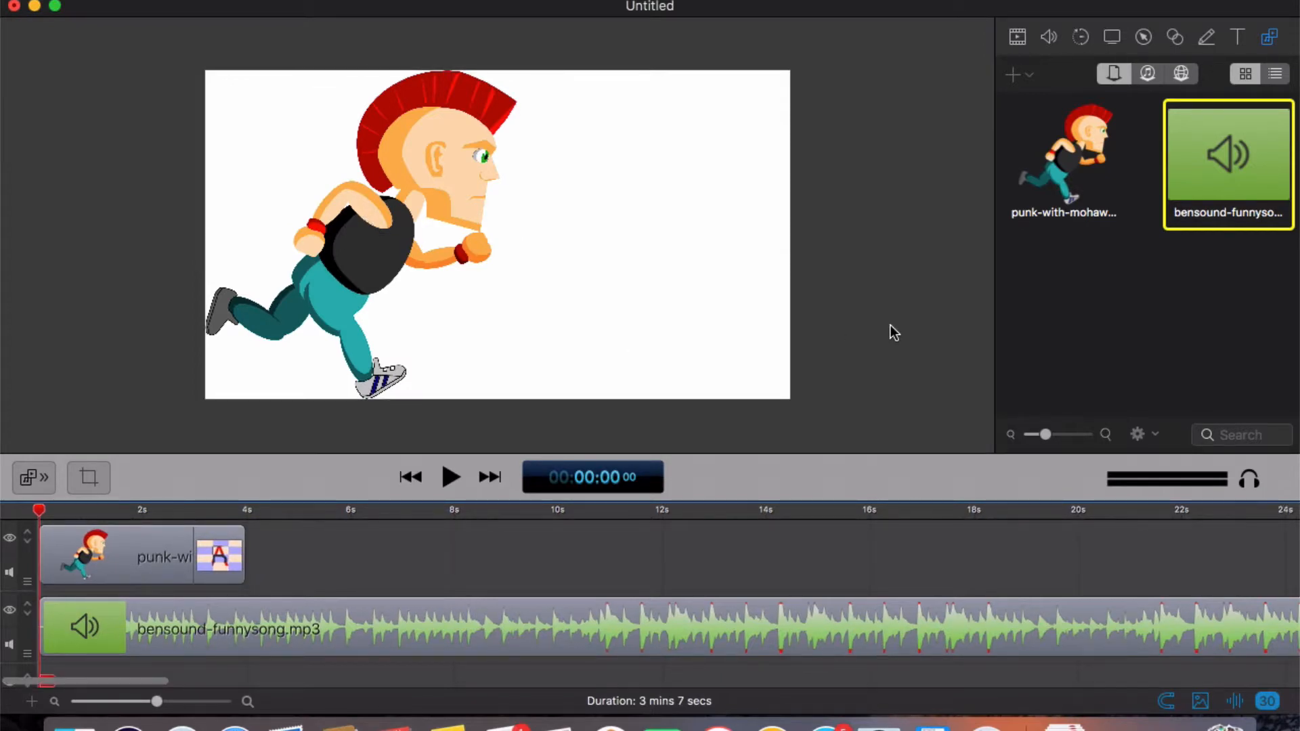
Step: Add a text clip at the start of the timeline and position its box to the right of the runner on the canvas
{"action": "left_click", "coordinate": [1239, 40]}
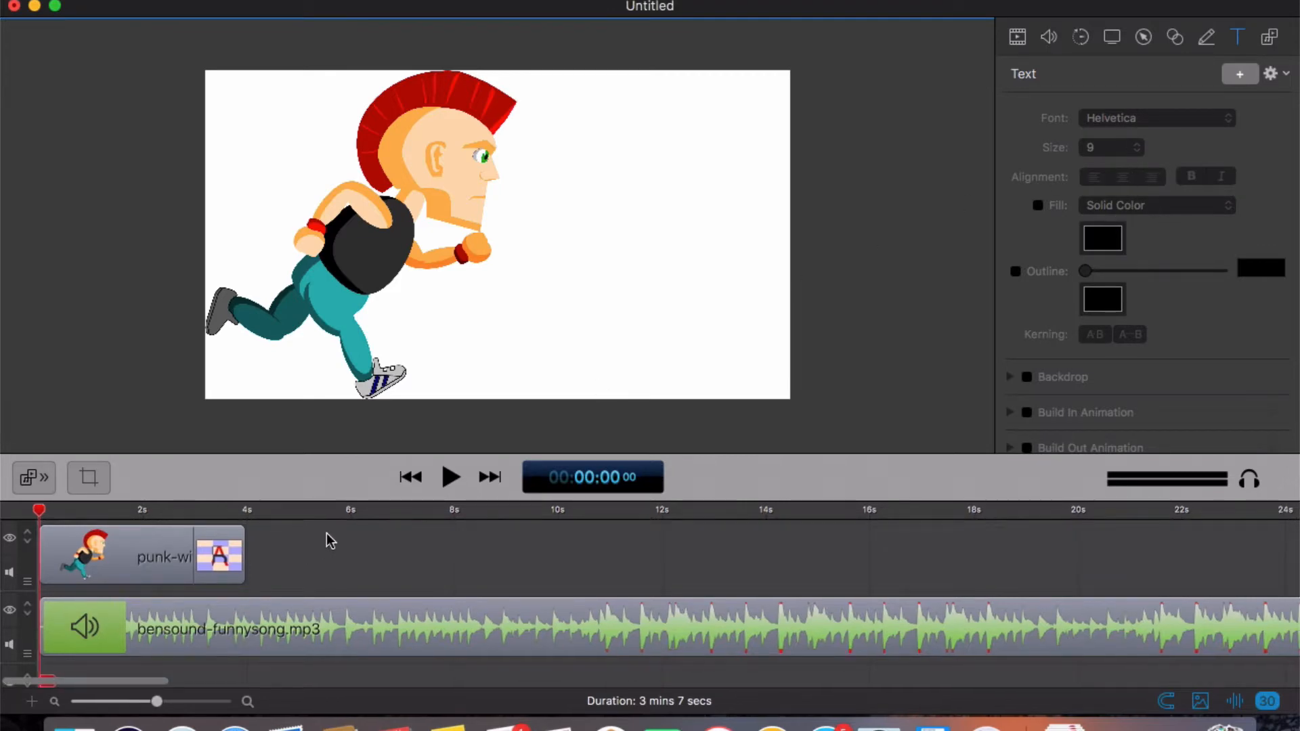
{"action": "left_click", "coordinate": [1239, 73]}
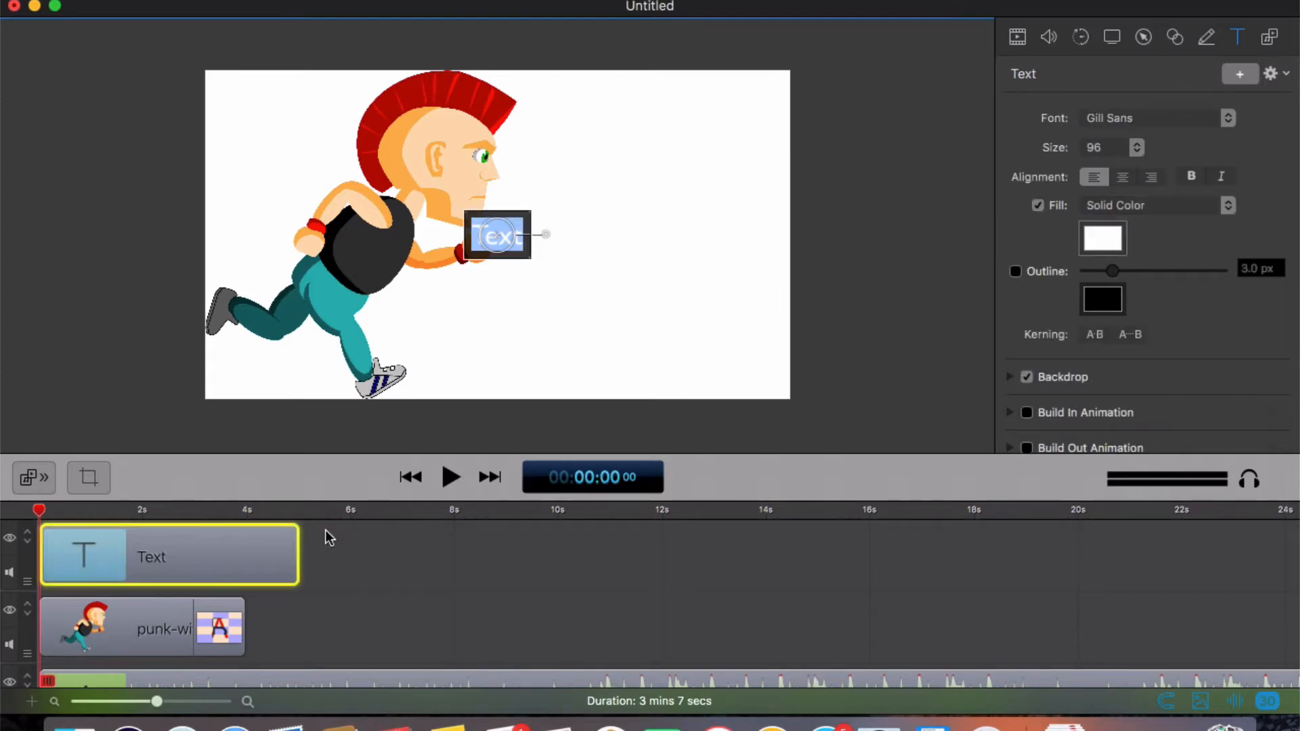
{"action": "left_click", "coordinate": [645, 198]}
{"action": "left_click_drag", "start_coordinate": [490, 247], "coordinate": [587, 253]}
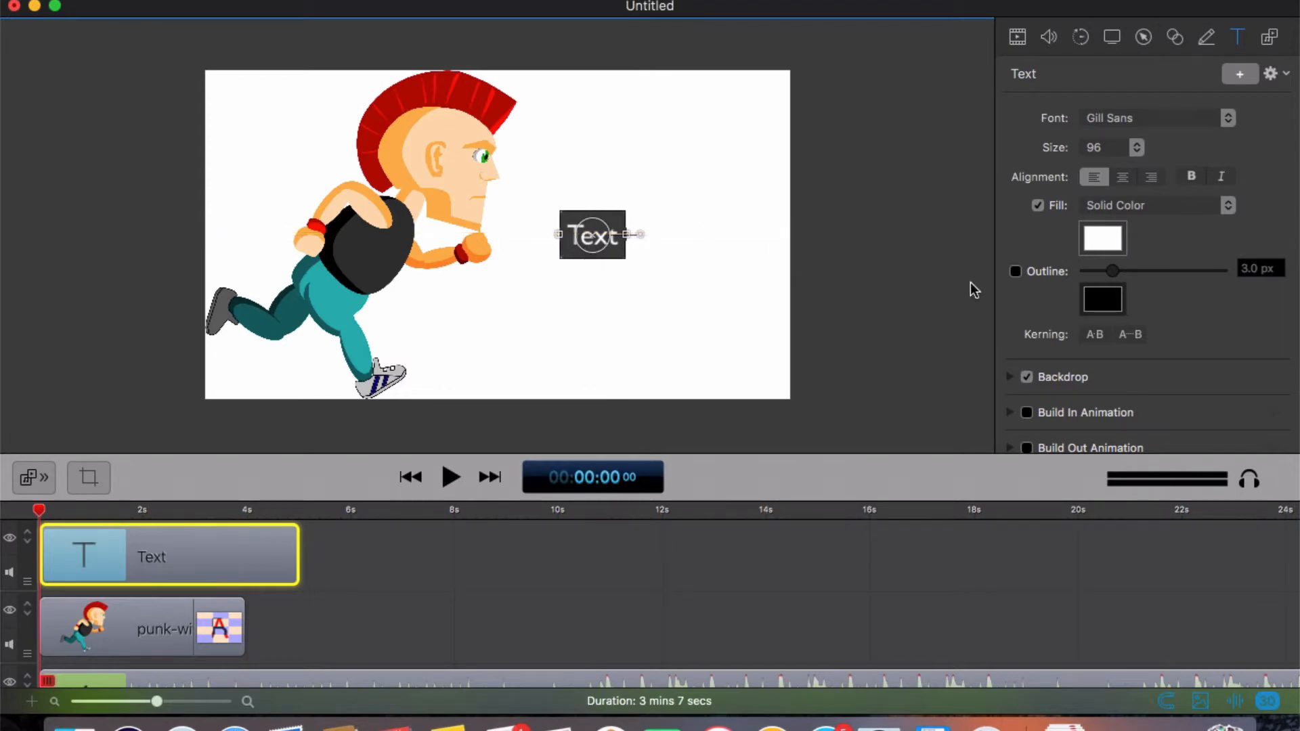
Step: Replace the placeholder text with "How to Add Sick Intros", breaking the line after "Add"
{"action": "double_click", "coordinate": [591, 236]}
{"action": "type", "text": "H"}
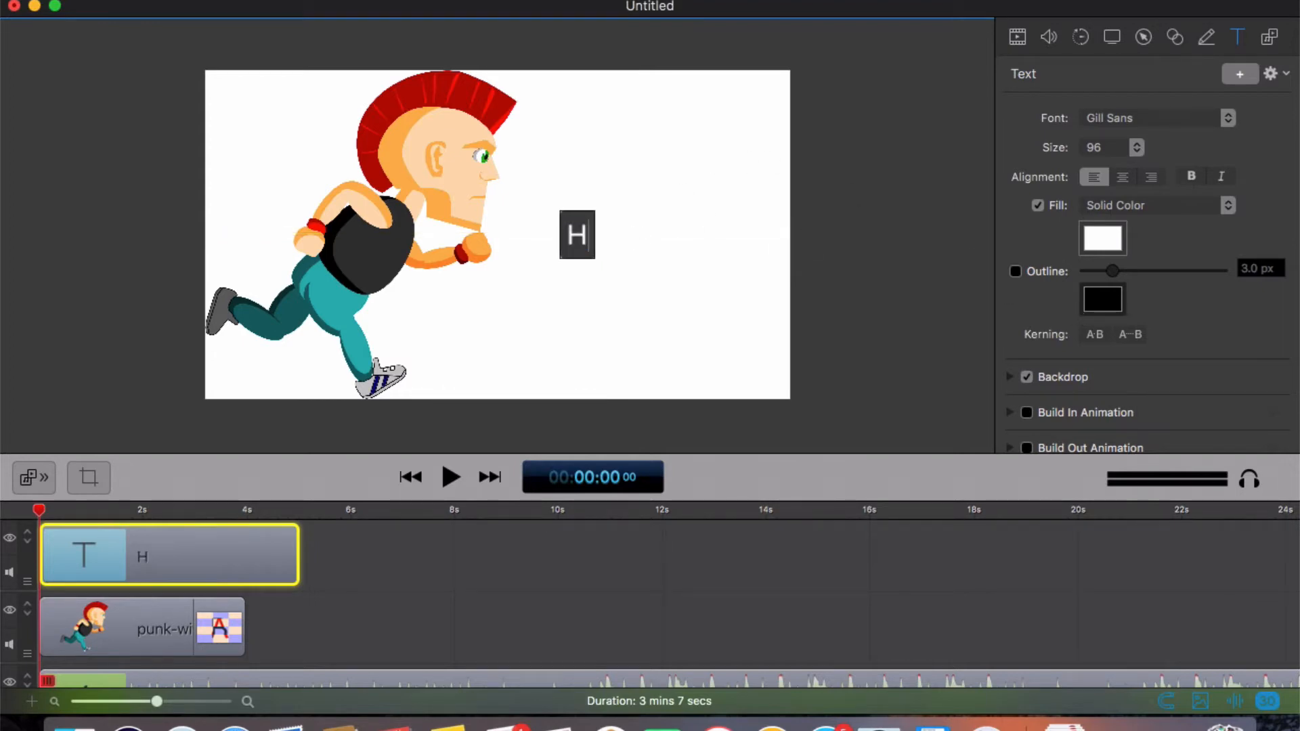
{"action": "type", "text": "ow to"}
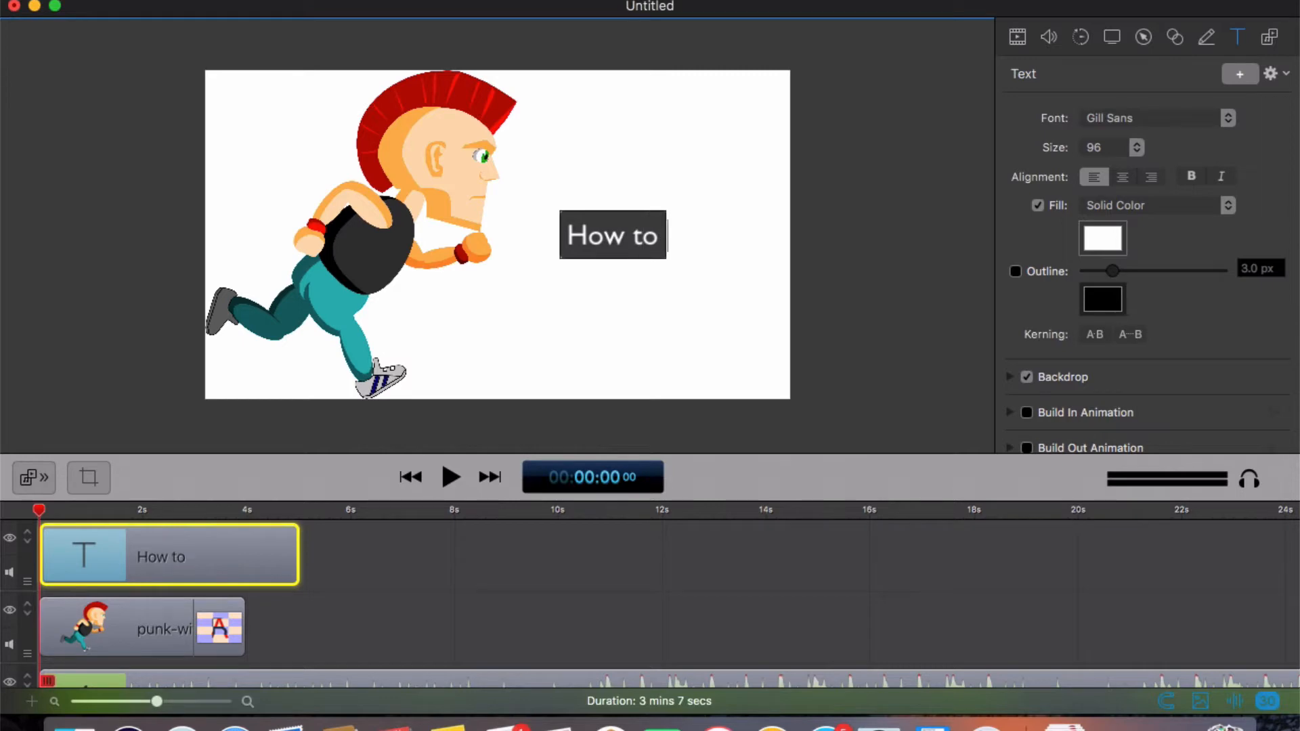
{"action": "type", "text": " Add"}
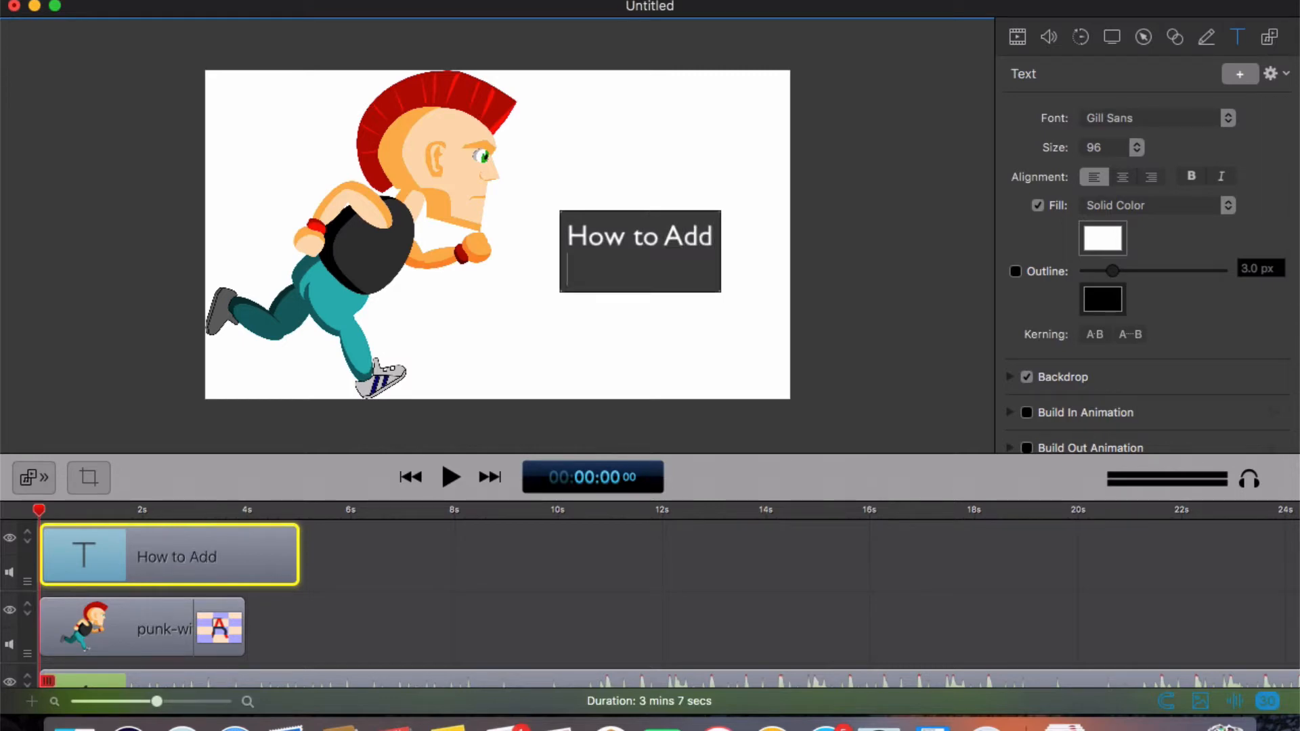
{"action": "type", "text": " Sick Intros"}
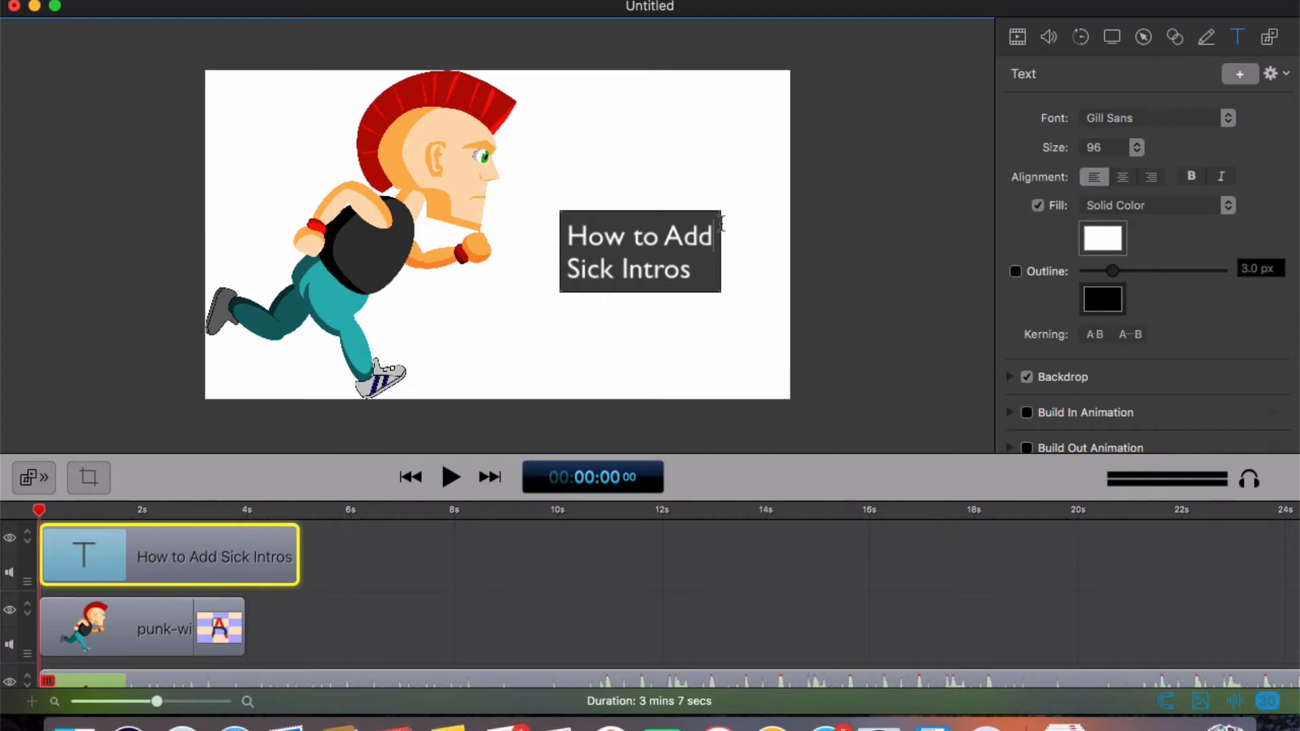
Step: Nudge the title's text box slightly up and to the right on the canvas and turn off its backdrop
{"action": "left_click", "coordinate": [933, 211]}
{"action": "mouse_move", "coordinate": [671, 244]}
{"action": "left_mouse_down"}
{"action": "mouse_move", "coordinate": [683, 196]}
{"action": "mouse_move", "coordinate": [681, 233]}
{"action": "left_mouse_up"}
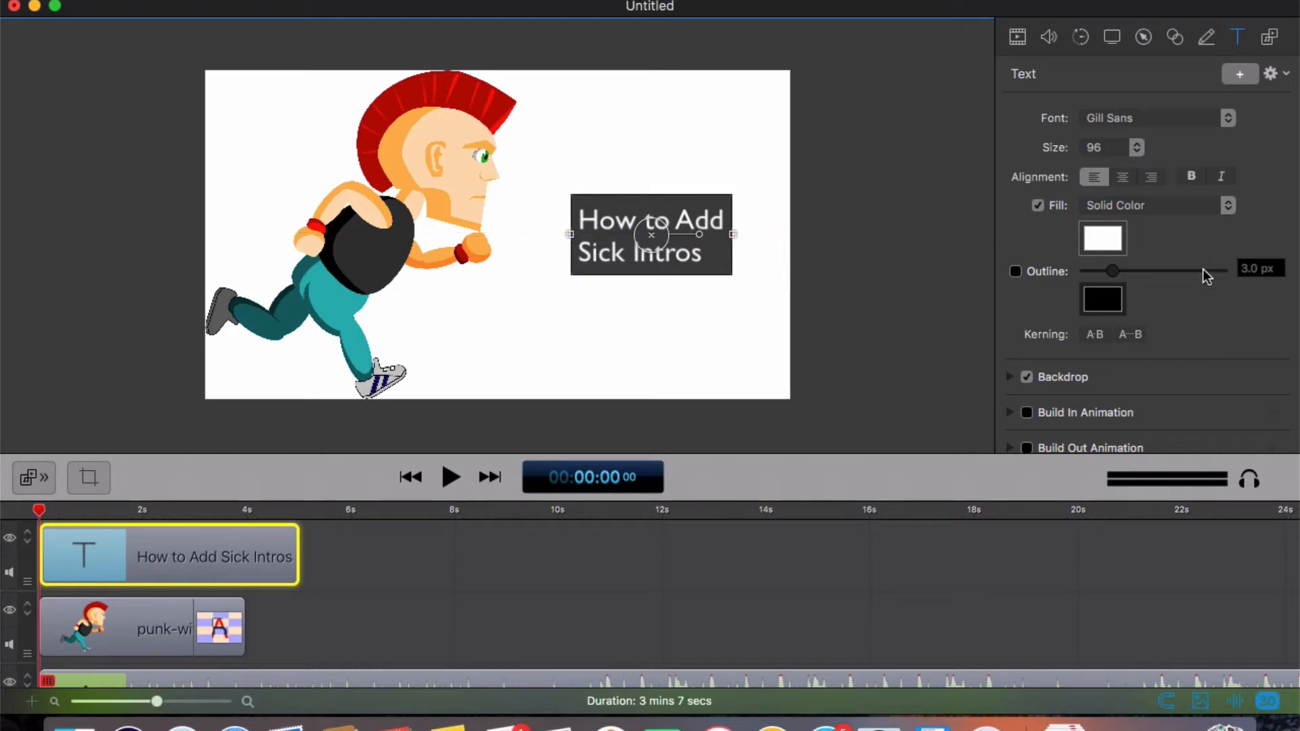
{"action": "scroll", "coordinate": [1163, 325], "scroll_direction": "down", "scroll_amount": 1}
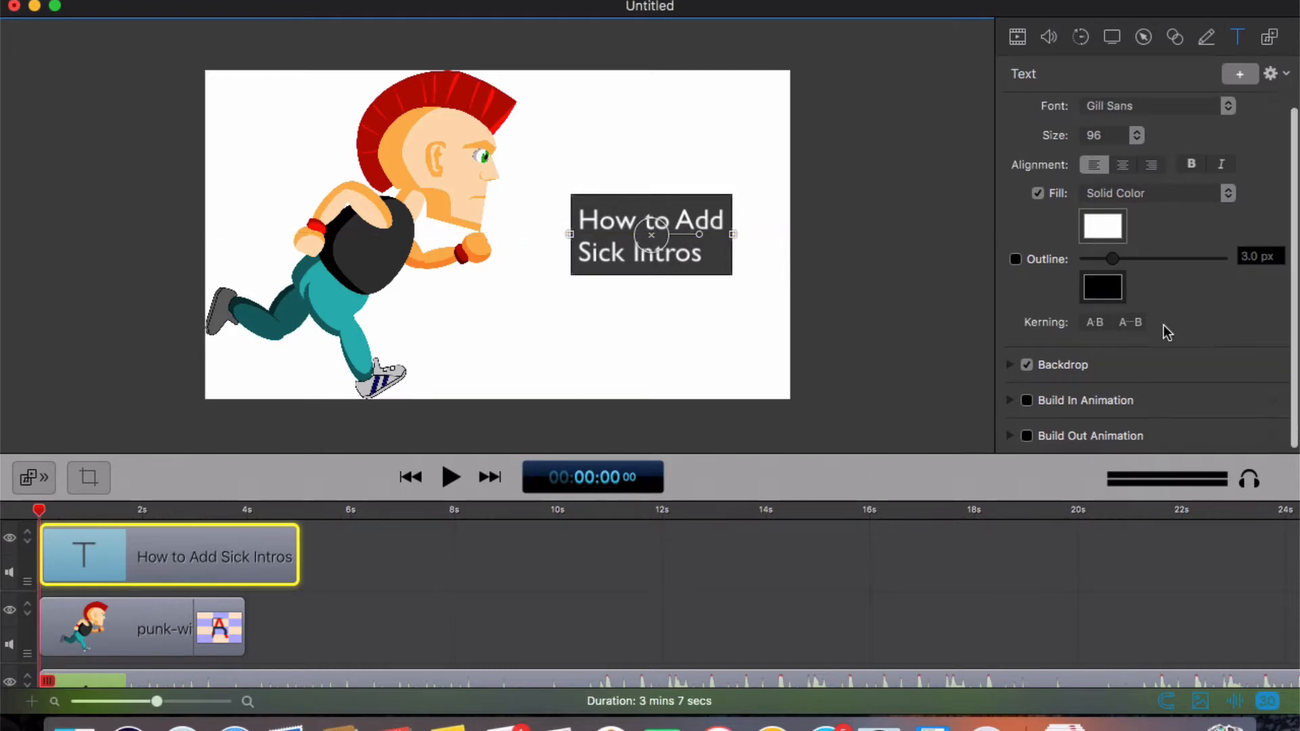
{"action": "left_click", "coordinate": [1027, 361]}
Step: Change the title text's solid fill color to black
{"action": "scroll", "coordinate": [1062, 230], "scroll_direction": "up", "scroll_amount": 1}
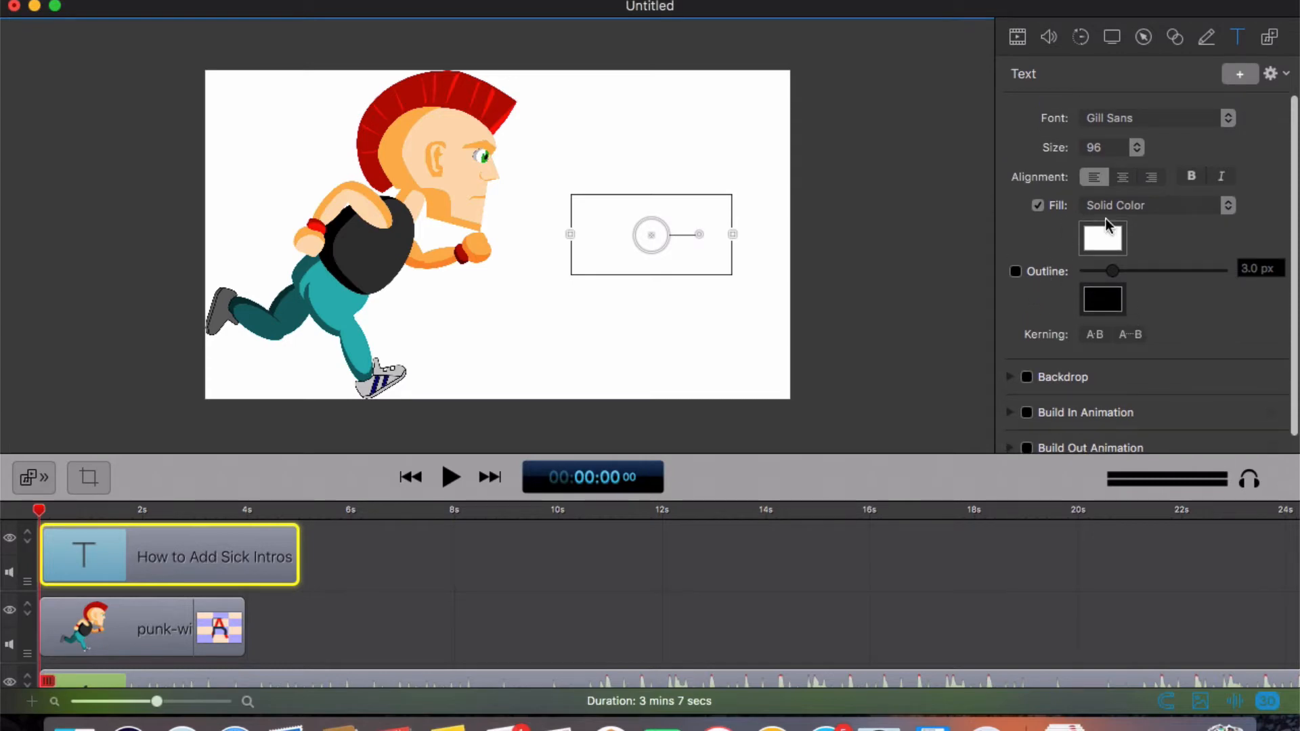
{"action": "left_click", "coordinate": [1098, 253]}
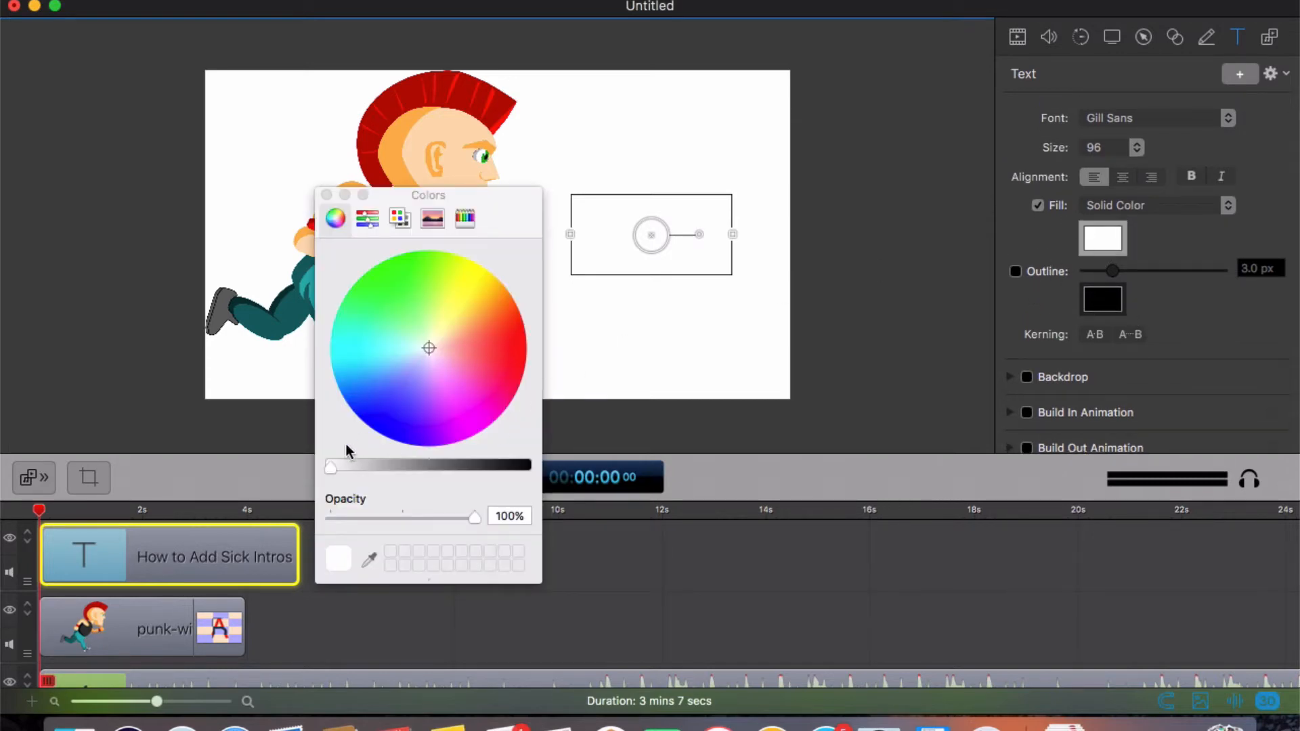
{"action": "left_click_drag", "start_coordinate": [332, 470], "coordinate": [532, 469]}
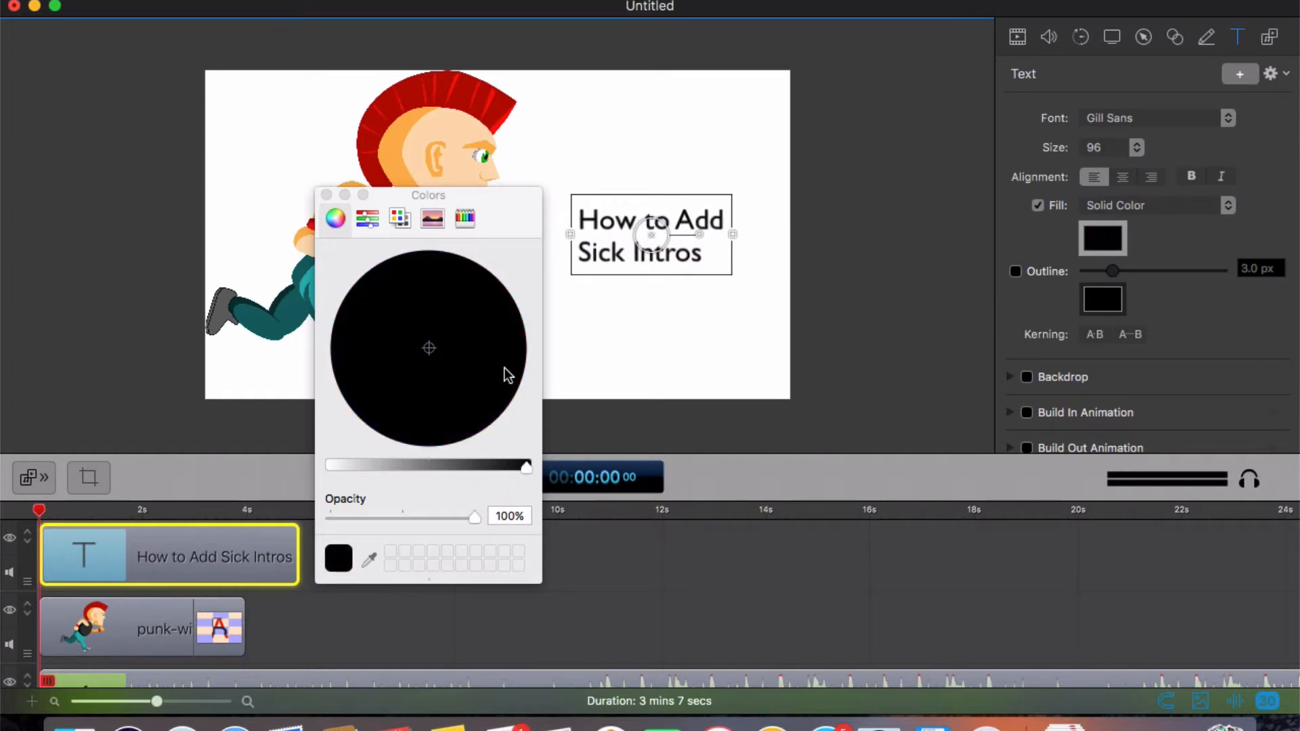
{"action": "left_click", "coordinate": [326, 195]}
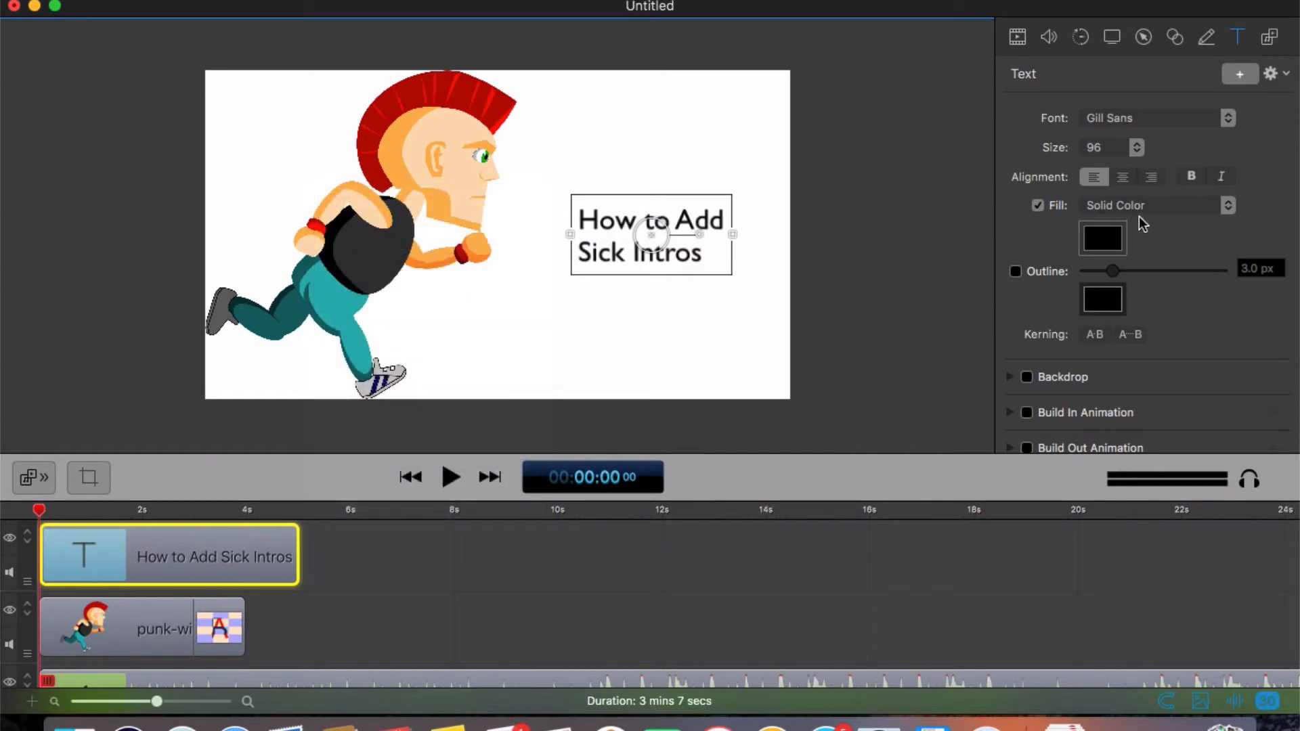
Step: Set the title's font to Monaco and its size to 144
{"action": "scroll", "coordinate": [1159, 253], "scroll_direction": "down", "scroll_amount": 1}
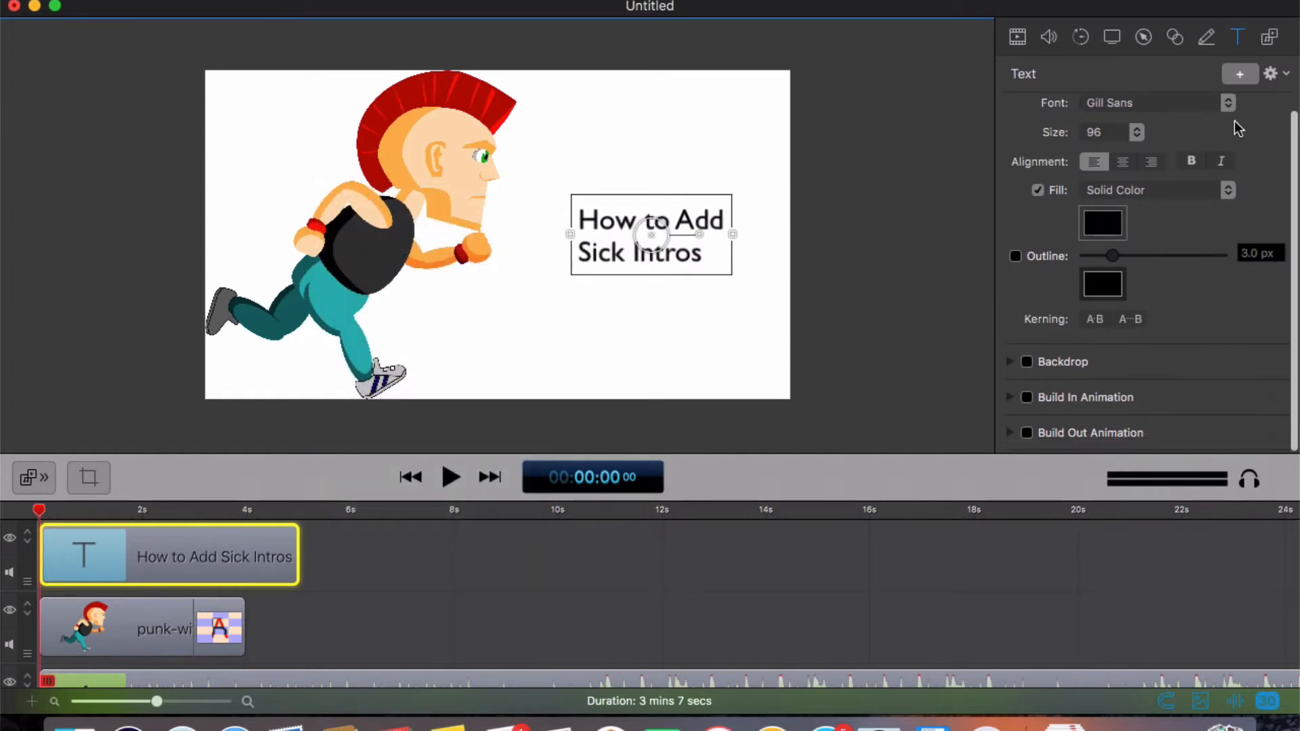
{"action": "left_click", "coordinate": [1228, 102]}
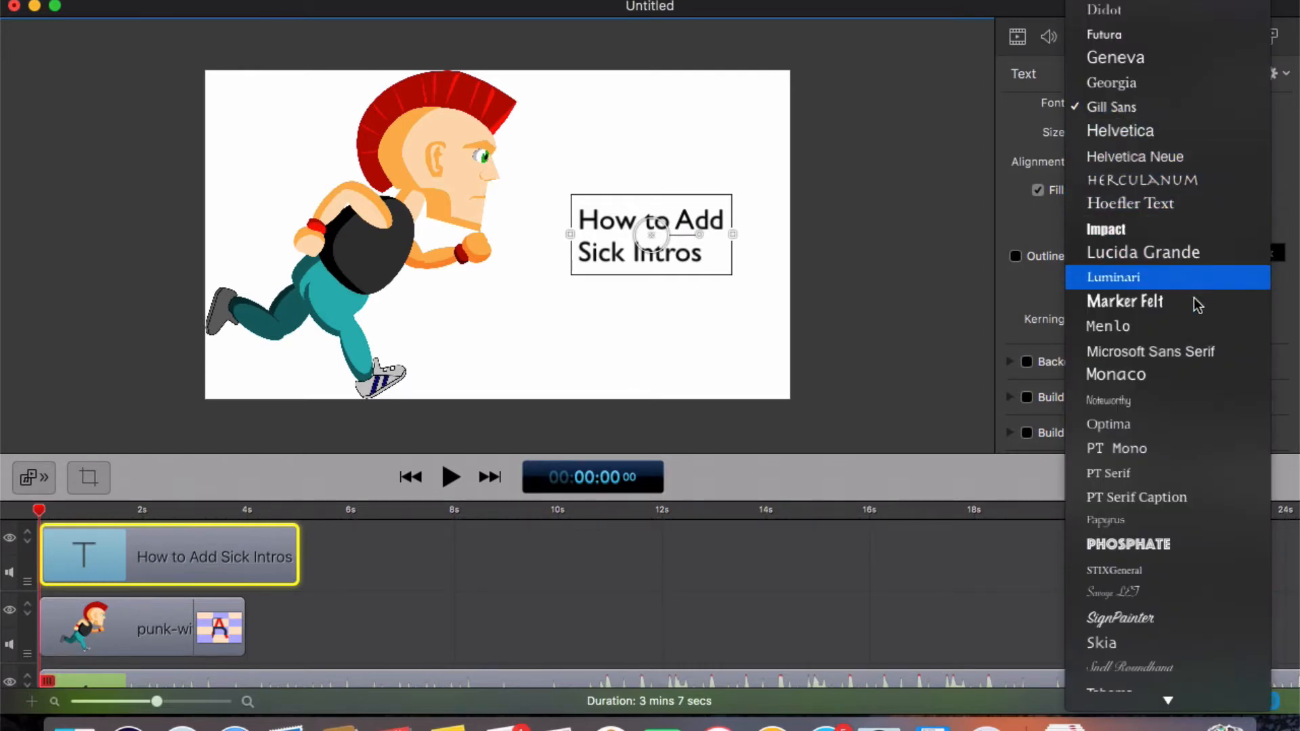
{"action": "left_click", "coordinate": [1199, 375]}
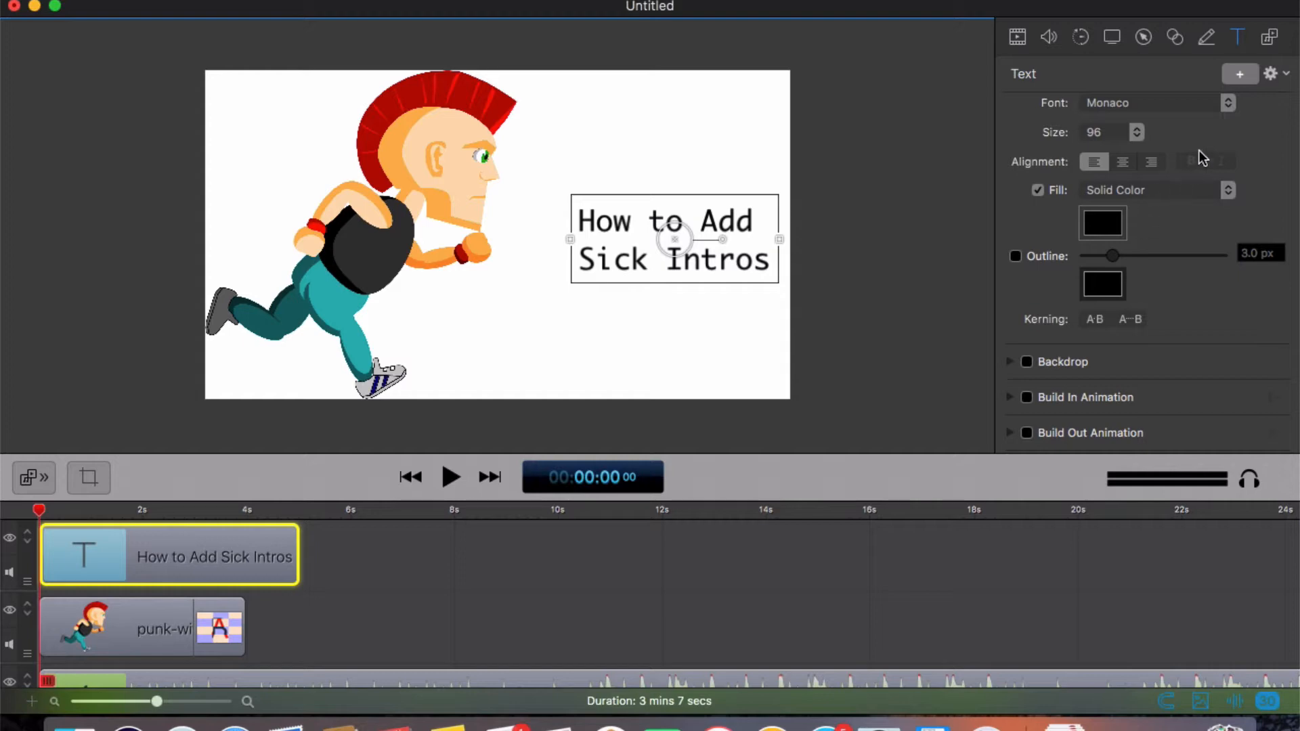
{"action": "left_click", "coordinate": [1137, 132]}
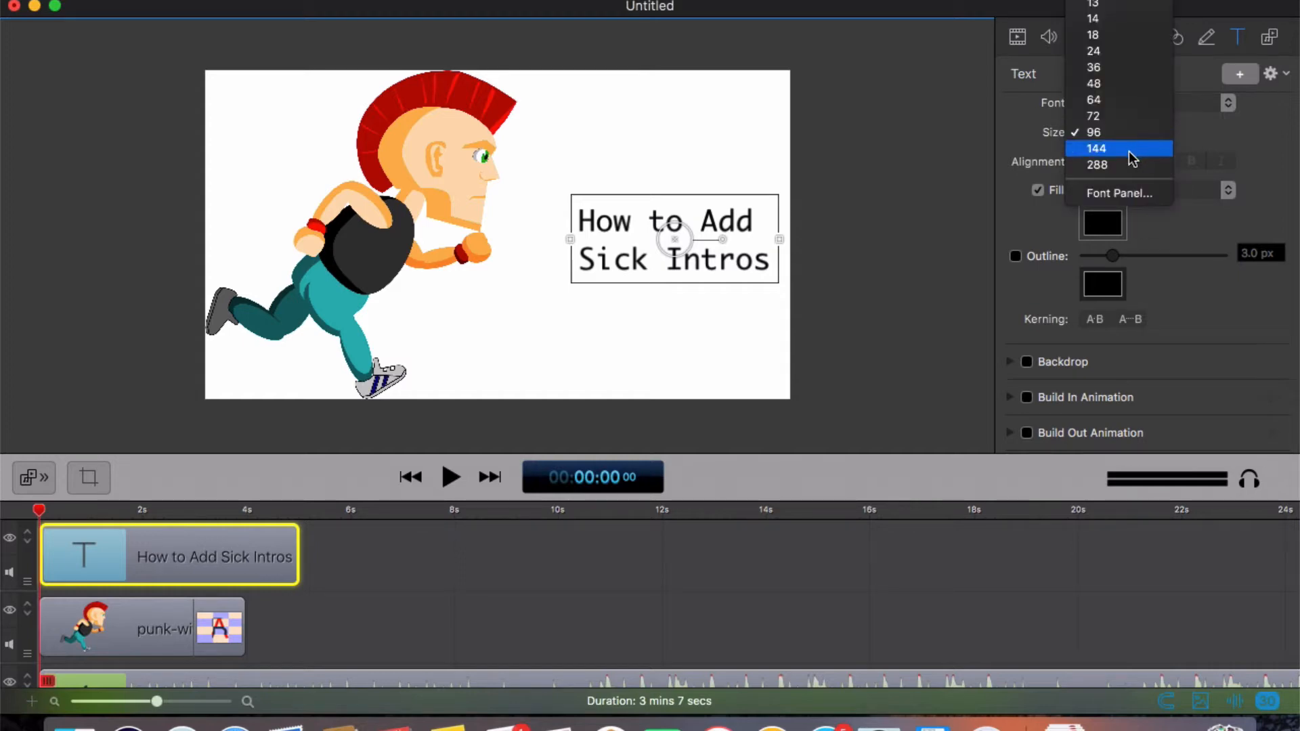
{"action": "left_click", "coordinate": [1128, 149]}
Step: Move the enlarged title closer to the runner and adjust the box's runner-side edge to sit just beside the fist
{"action": "left_click", "coordinate": [929, 280]}
{"action": "left_click_drag", "start_coordinate": [712, 257], "coordinate": [650, 245]}
{"action": "left_click_drag", "start_coordinate": [493, 239], "coordinate": [506, 238]}
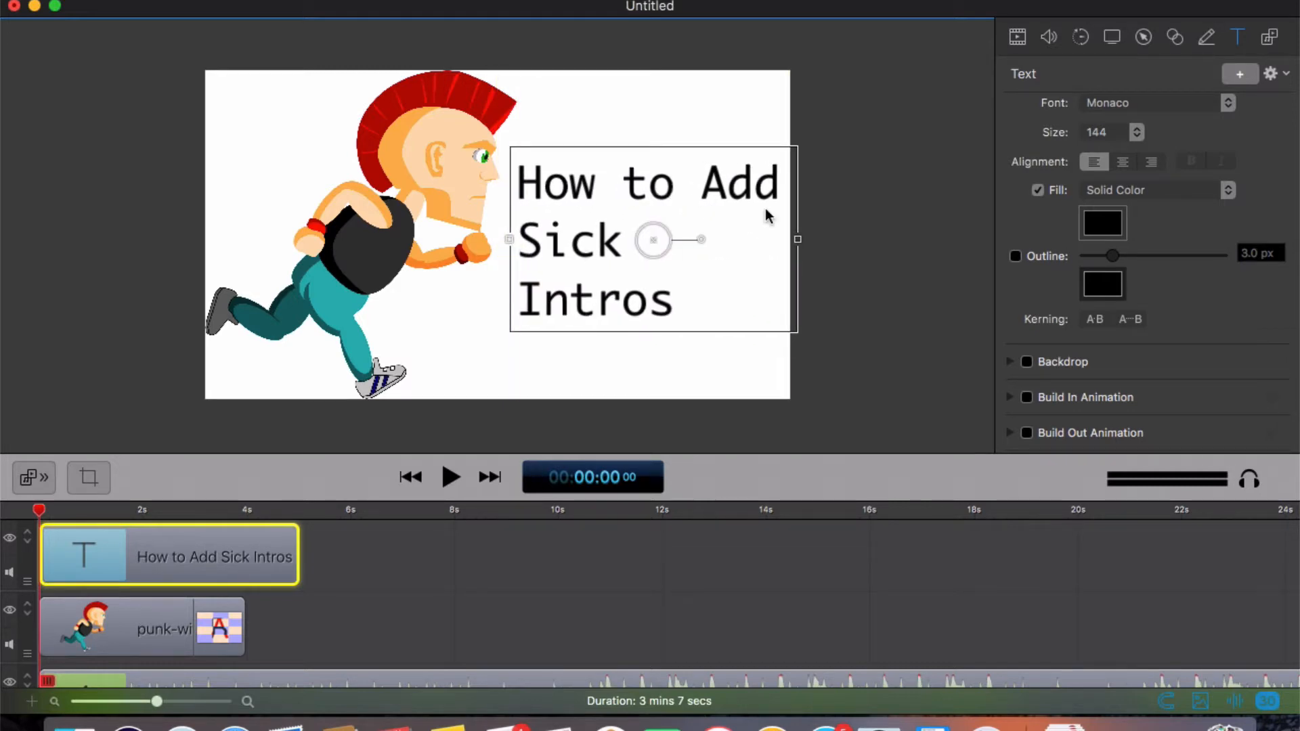
Step: Rebreak the title into three lines reading "How to", "Add Sick" and "Intros"
{"action": "double_click", "coordinate": [704, 184]}
{"action": "key", "text": "Return"}
{"action": "key", "text": "Down"}
{"action": "key", "text": "BackSpace"}
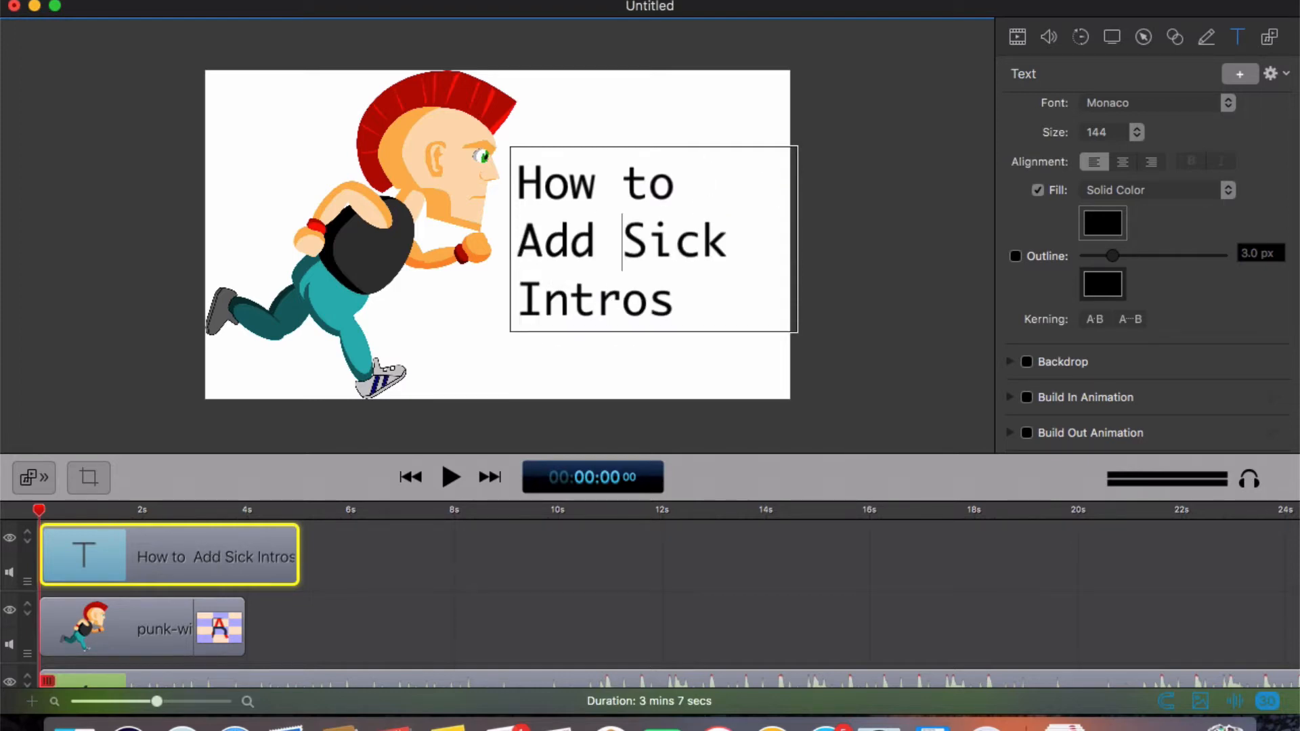
{"action": "left_click", "coordinate": [737, 97]}
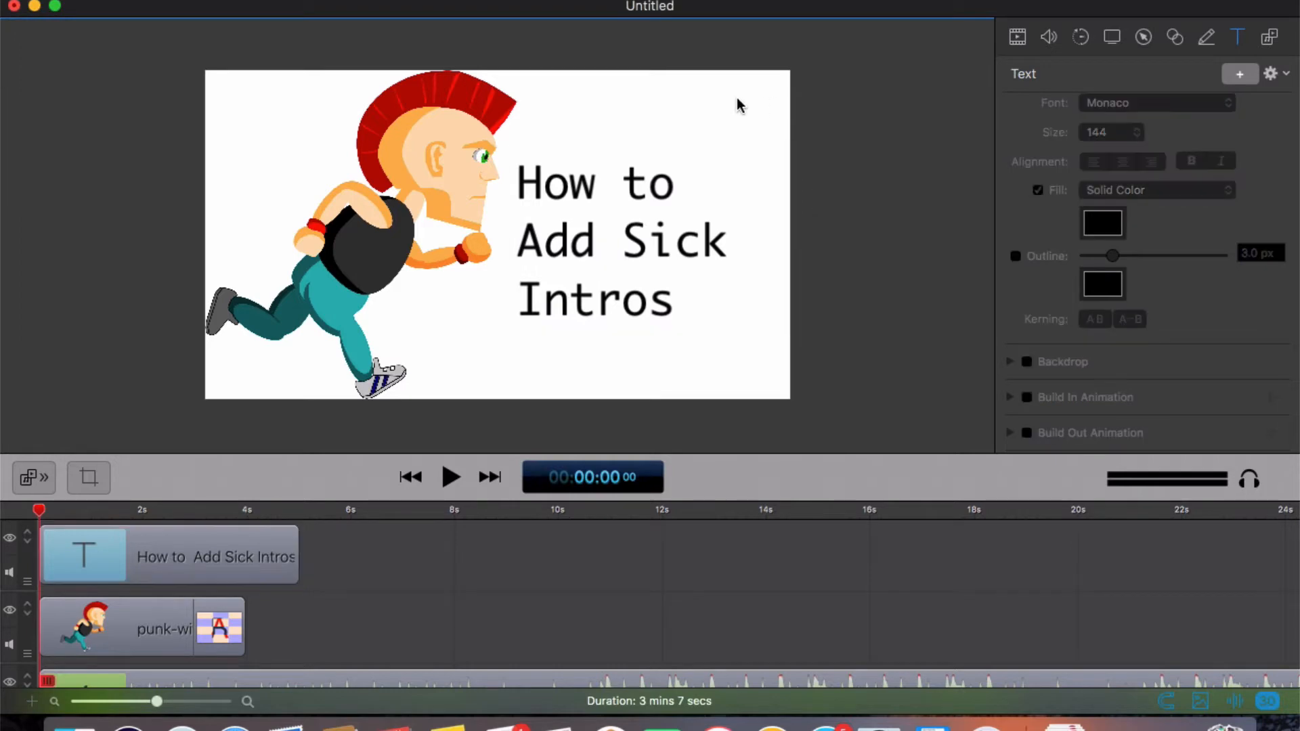
Step: Nudge the title up slightly and shorten its clip to about 4 seconds, matching the end of the runner clip
{"action": "left_click_drag", "start_coordinate": [581, 252], "coordinate": [583, 246]}
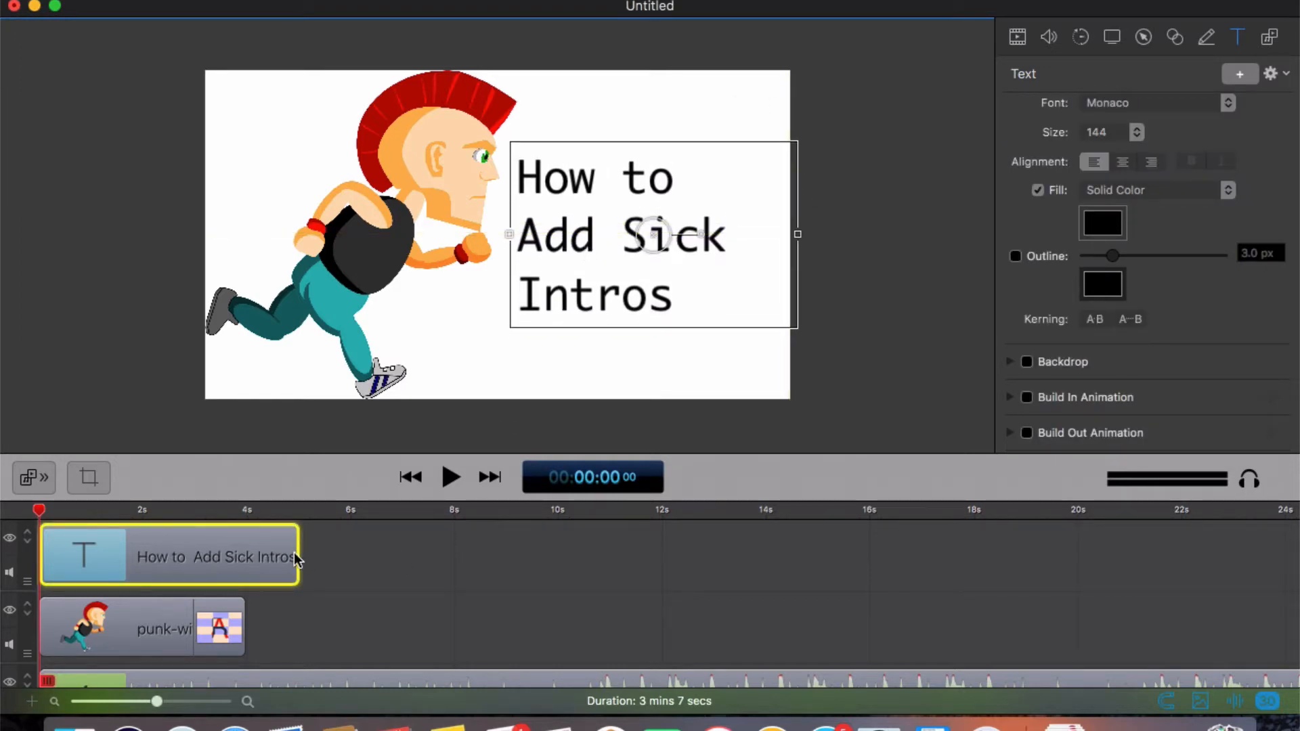
{"action": "left_click_drag", "start_coordinate": [279, 555], "coordinate": [244, 555]}
{"action": "left_click", "coordinate": [278, 568]}
Step: Play the intro from the start past the ending transition to check the title, runner and music together
{"action": "scroll", "coordinate": [278, 568], "scroll_direction": "down", "scroll_amount": 1}
{"action": "scroll", "coordinate": [278, 569], "scroll_direction": "down", "scroll_amount": 1}
{"action": "scroll", "coordinate": [278, 569], "scroll_direction": "down", "scroll_amount": 1}
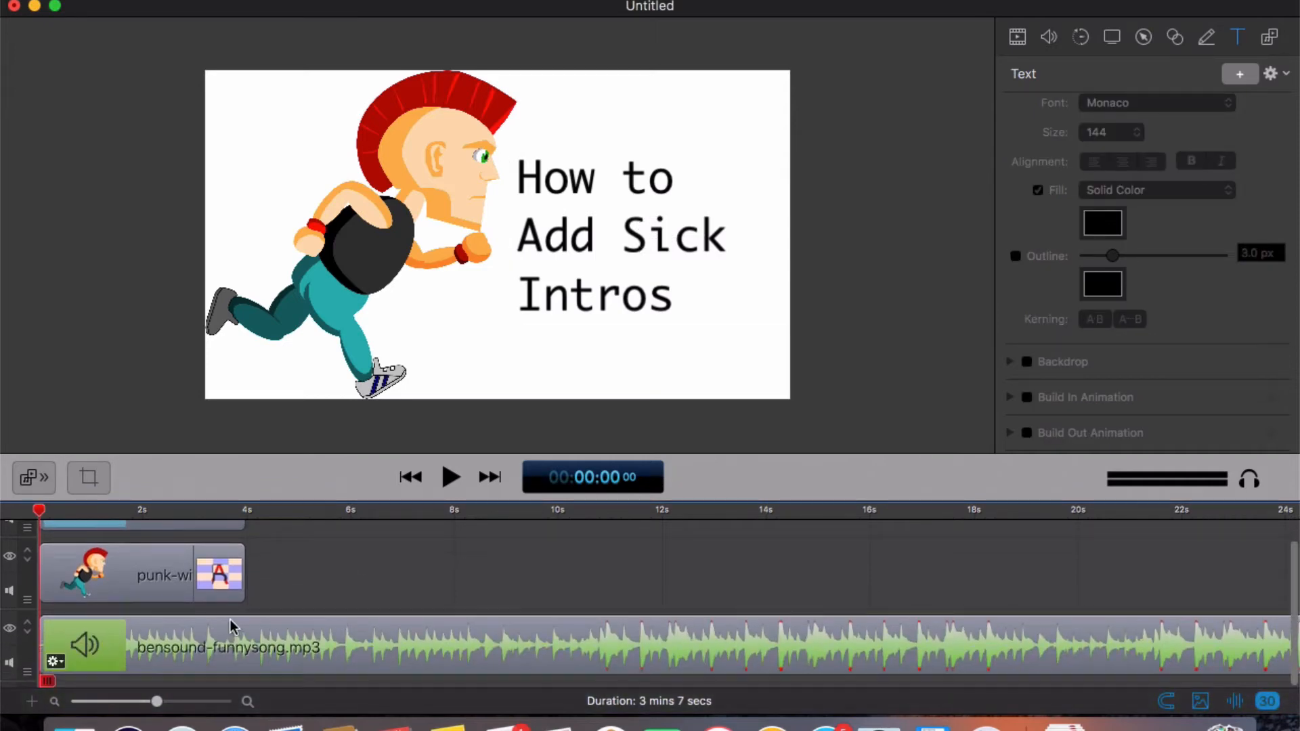
{"action": "key", "text": "space"}
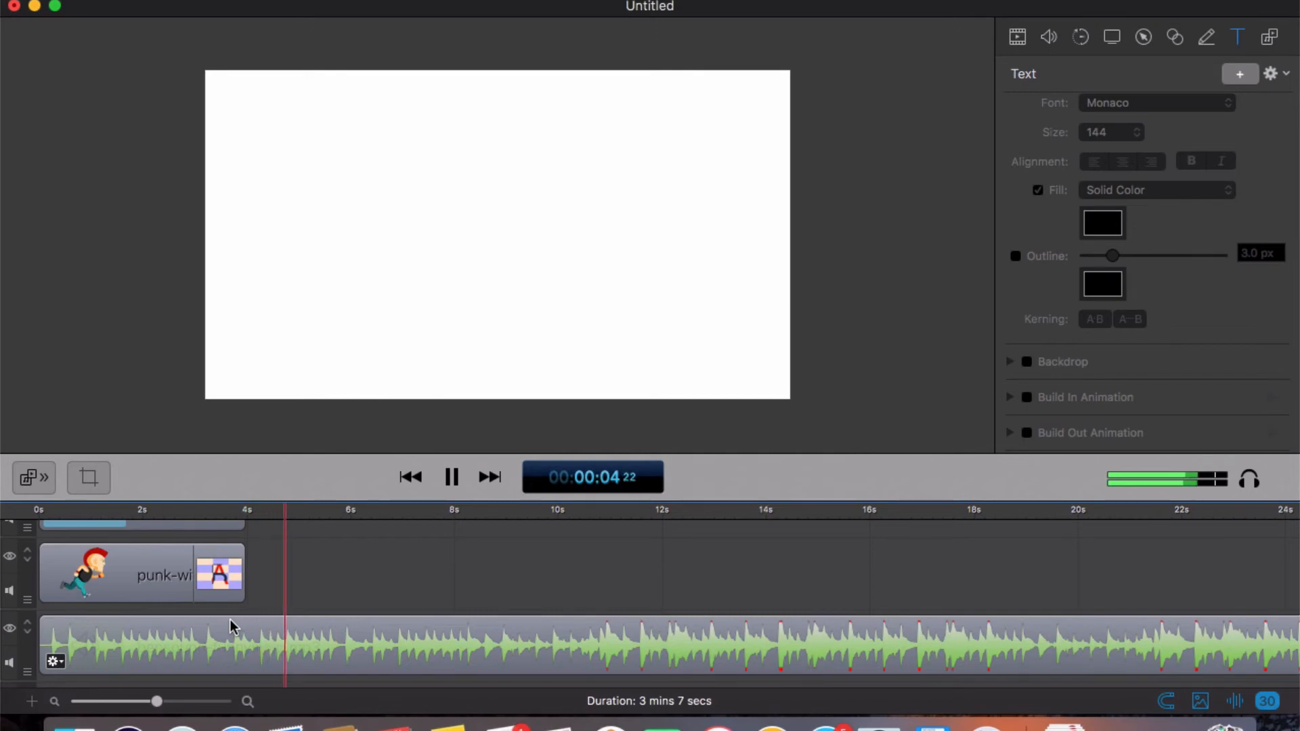
{"action": "key", "text": "space"}
{"action": "scroll", "coordinate": [336, 569], "scroll_direction": "up", "scroll_amount": 3}
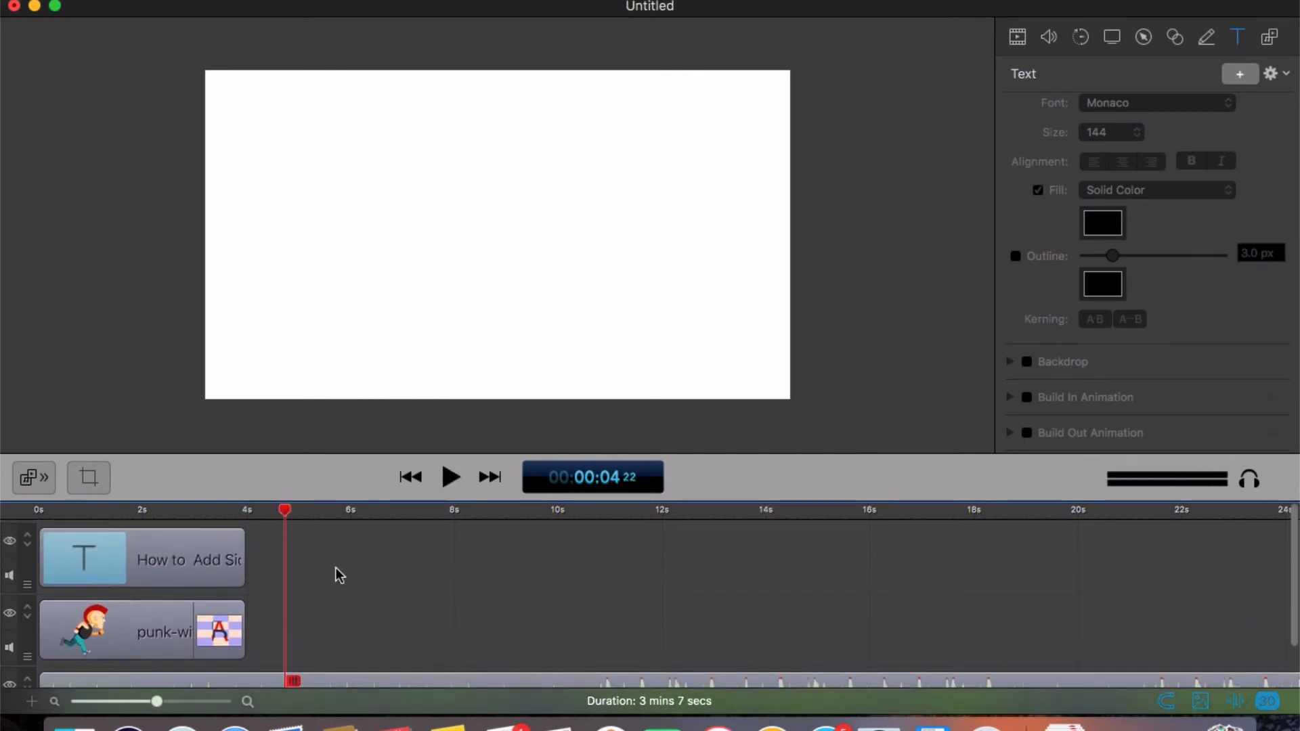
{"action": "scroll", "coordinate": [339, 586], "scroll_direction": "down", "scroll_amount": 3}
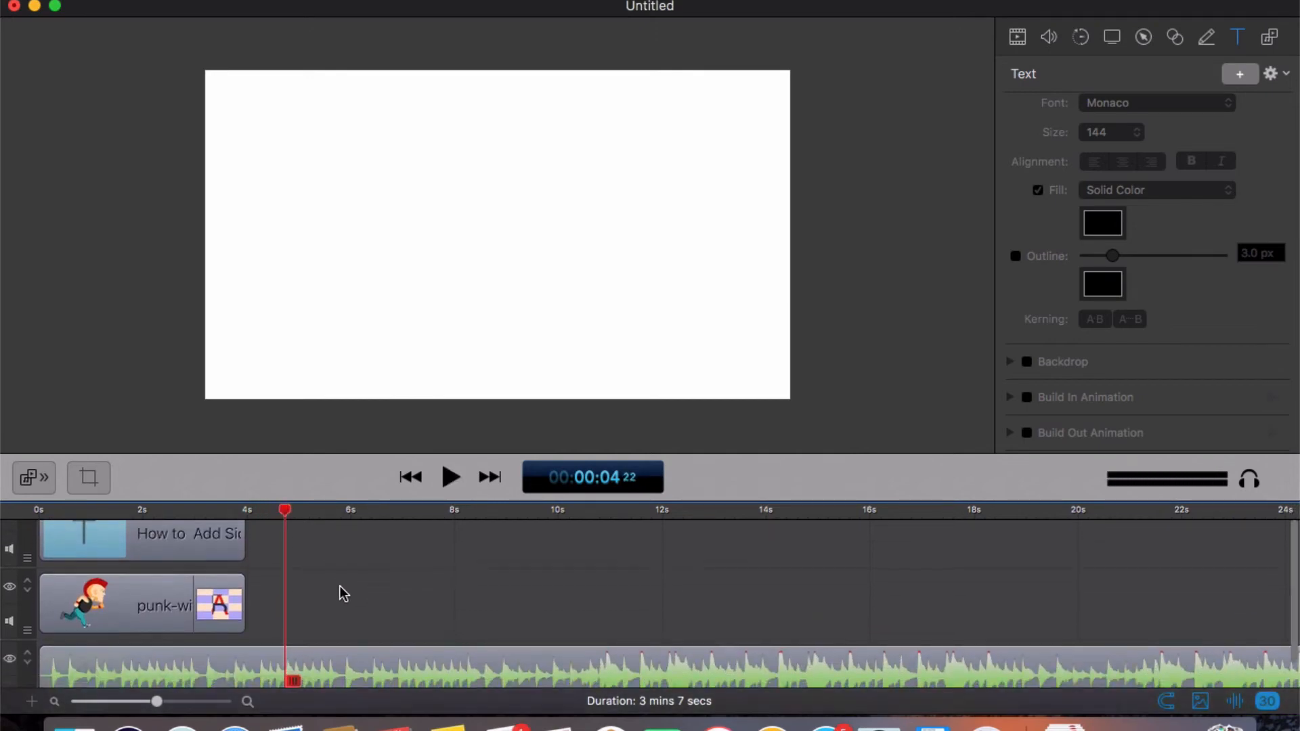
Step: Add an audio action to the music clip at 00:00:03 20, within the runner's ending transition
{"action": "left_click_drag", "start_coordinate": [285, 528], "coordinate": [197, 523]}
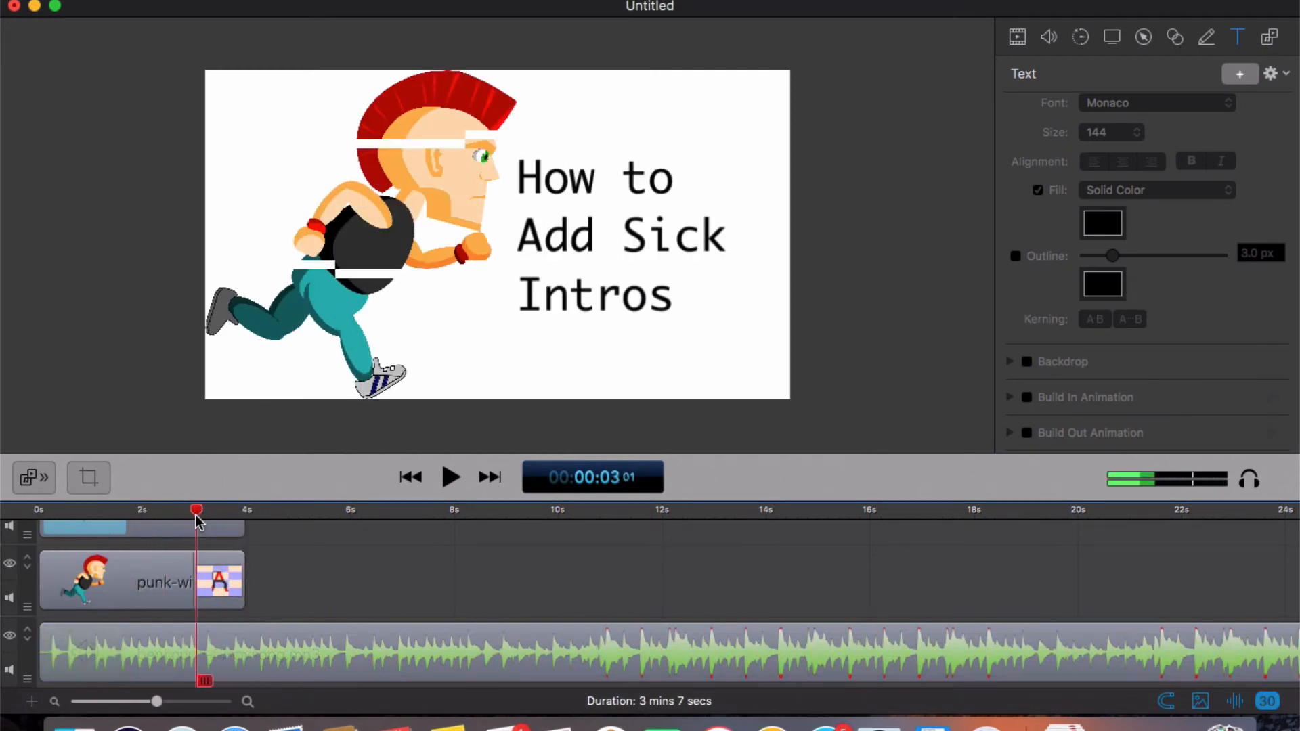
{"action": "left_click", "coordinate": [256, 650]}
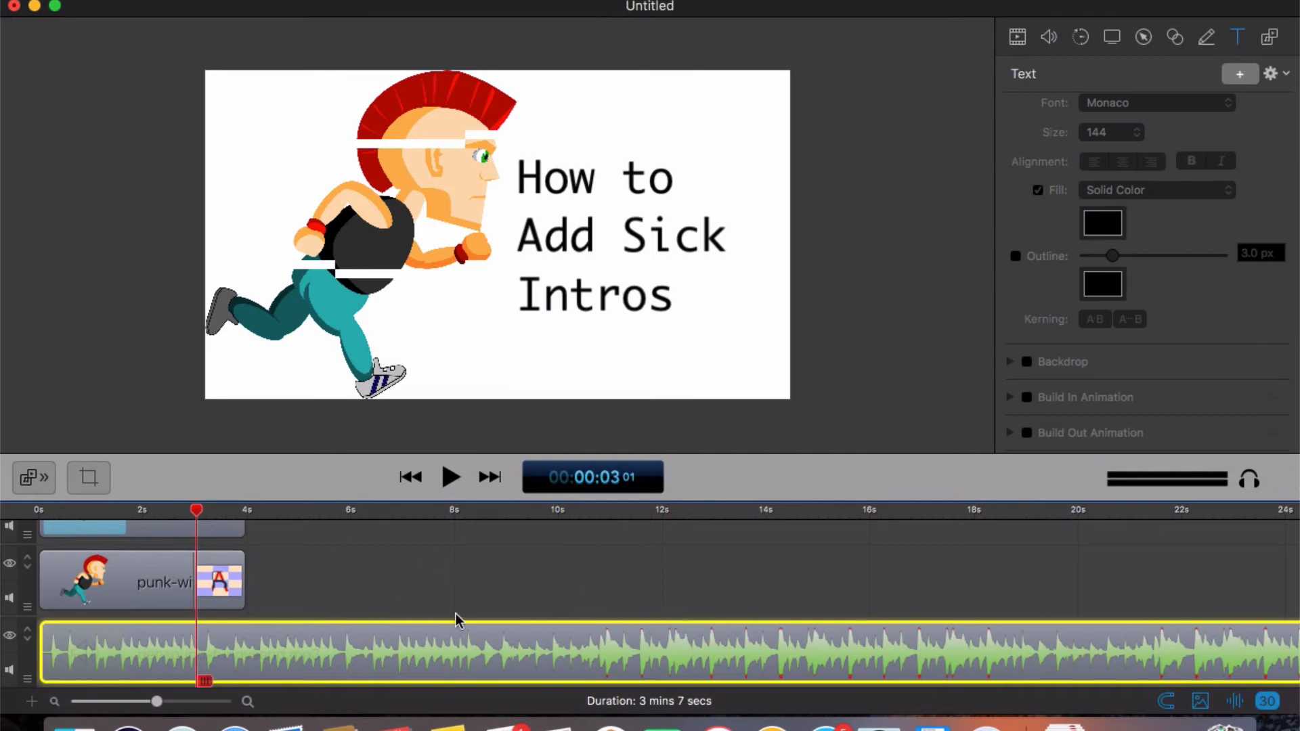
{"action": "left_click_drag", "start_coordinate": [195, 516], "coordinate": [231, 515]}
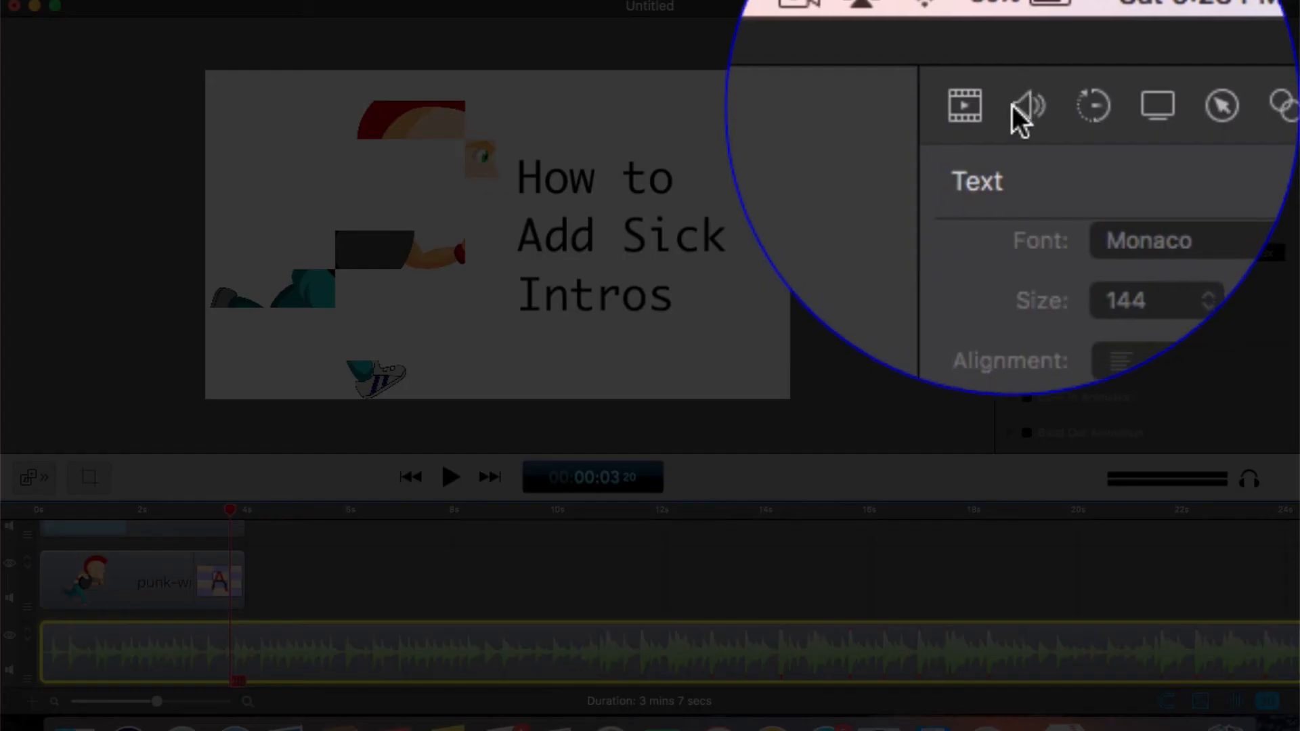
{"action": "left_click", "coordinate": [1046, 38]}
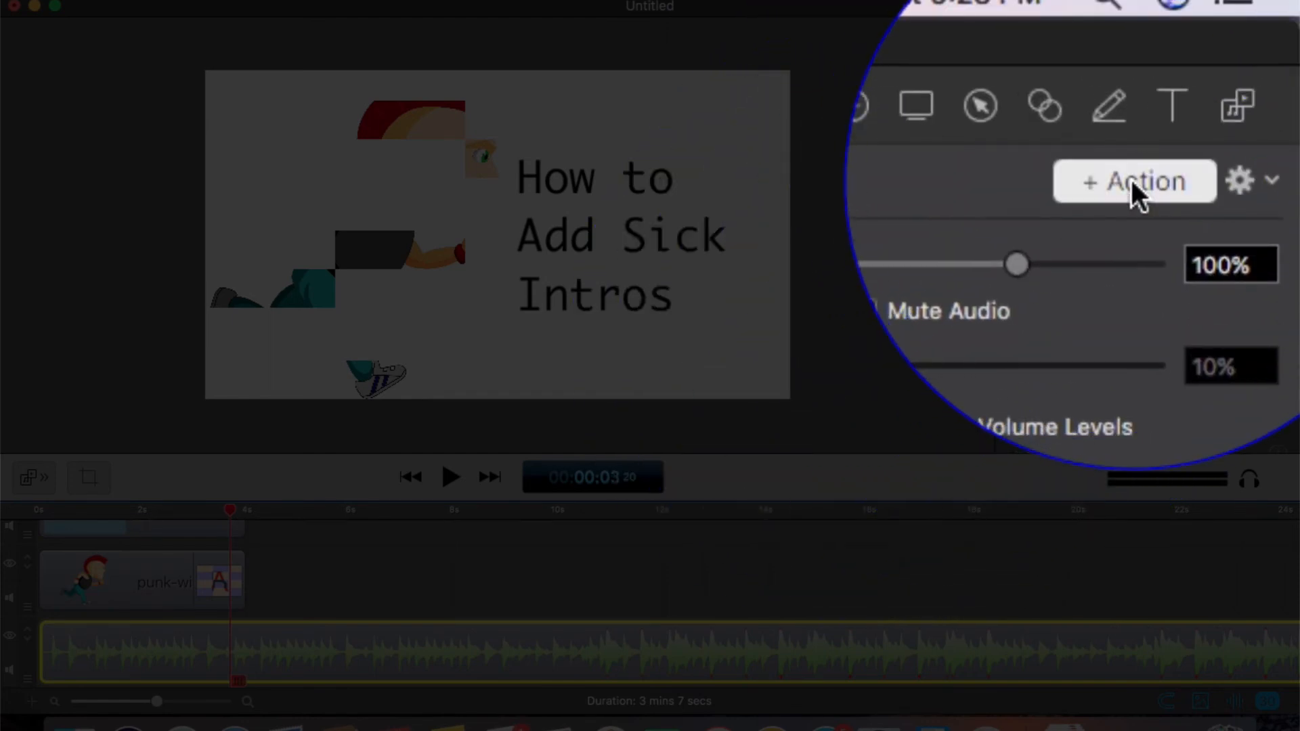
{"action": "left_click", "coordinate": [1131, 180]}
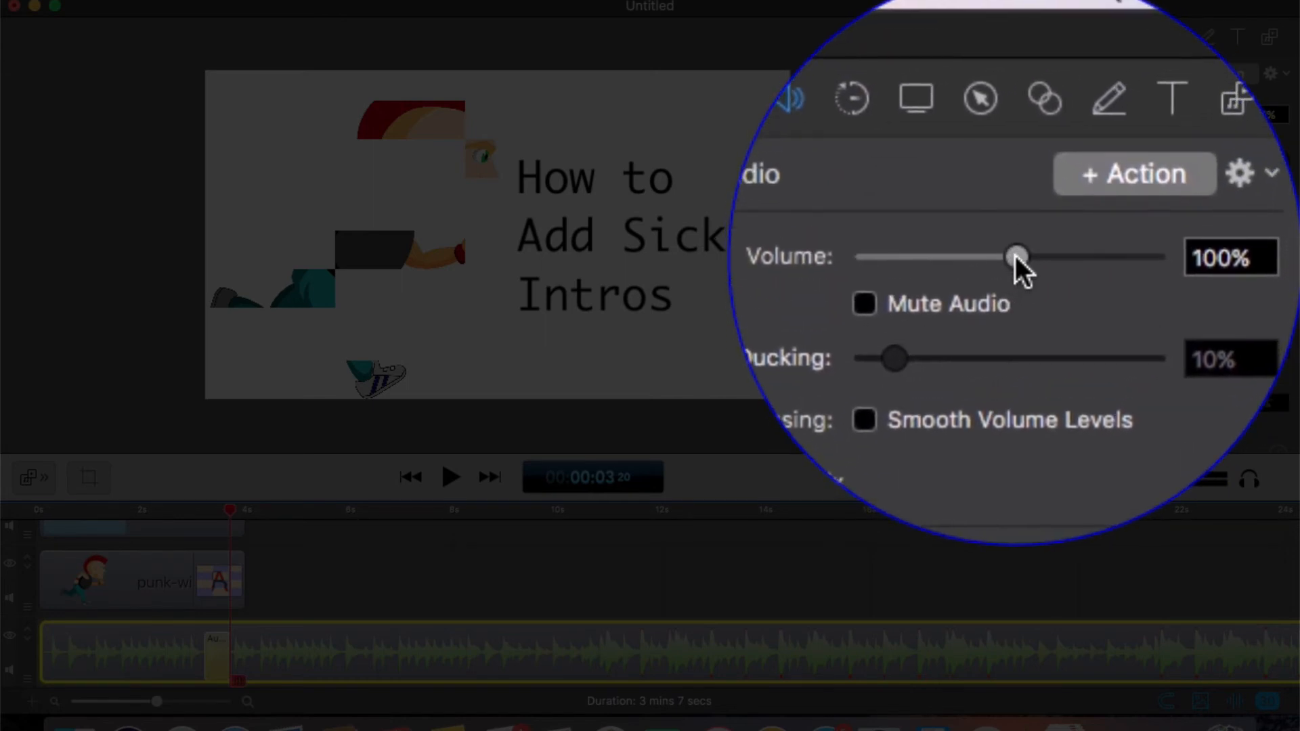
Step: Lower the music's volume to 27% after the audio action and lengthen the action to about 2 seconds
{"action": "left_click_drag", "start_coordinate": [1014, 254], "coordinate": [1106, 117]}
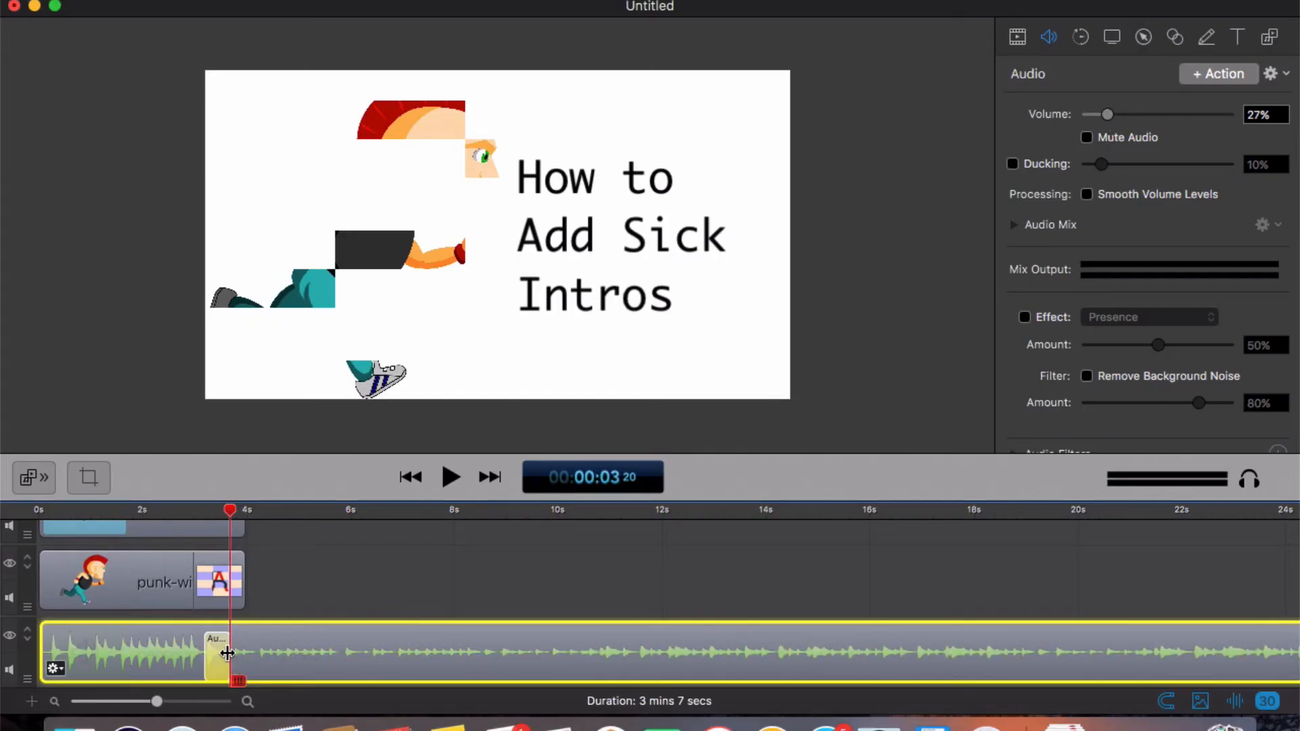
{"action": "left_click_drag", "start_coordinate": [234, 653], "coordinate": [306, 657]}
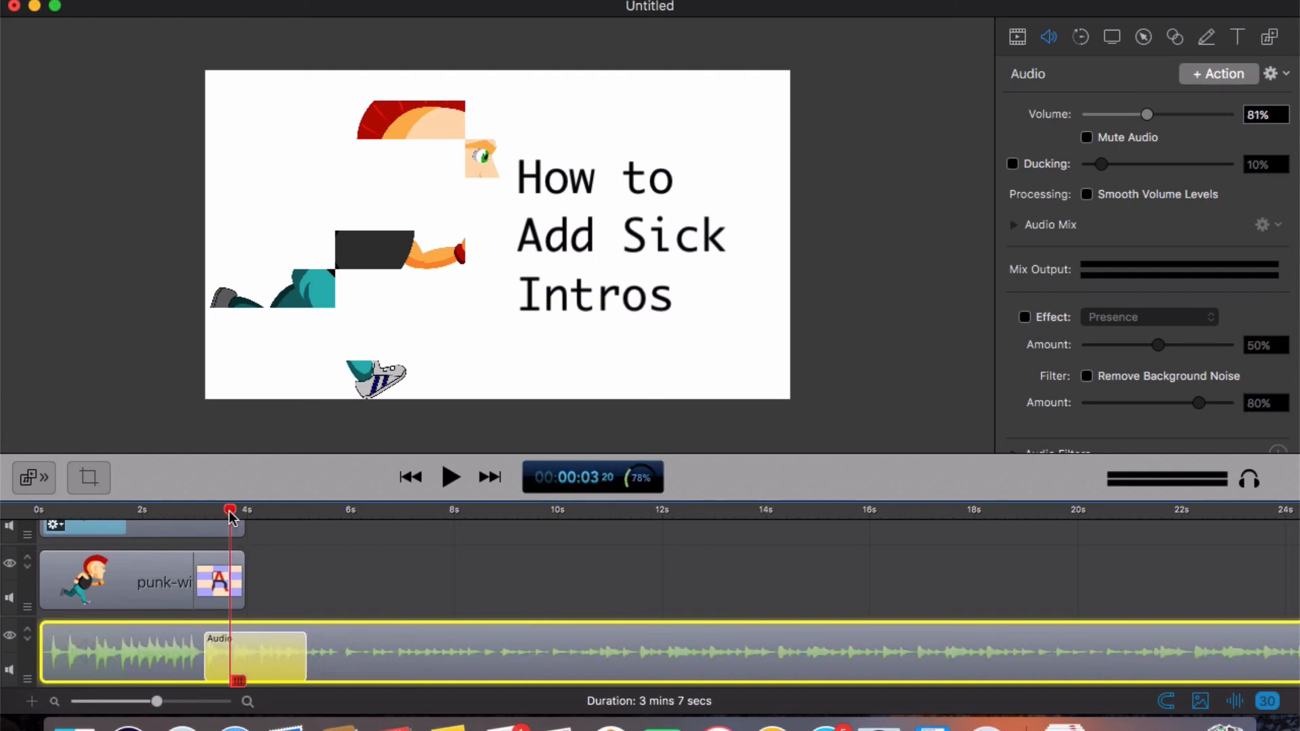
Step: Play the intro from the beginning to hear how the music fades under the audio action
{"action": "left_click", "coordinate": [139, 513]}
{"action": "left_click_drag", "start_coordinate": [139, 515], "coordinate": [4, 482]}
{"action": "key", "text": "space"}
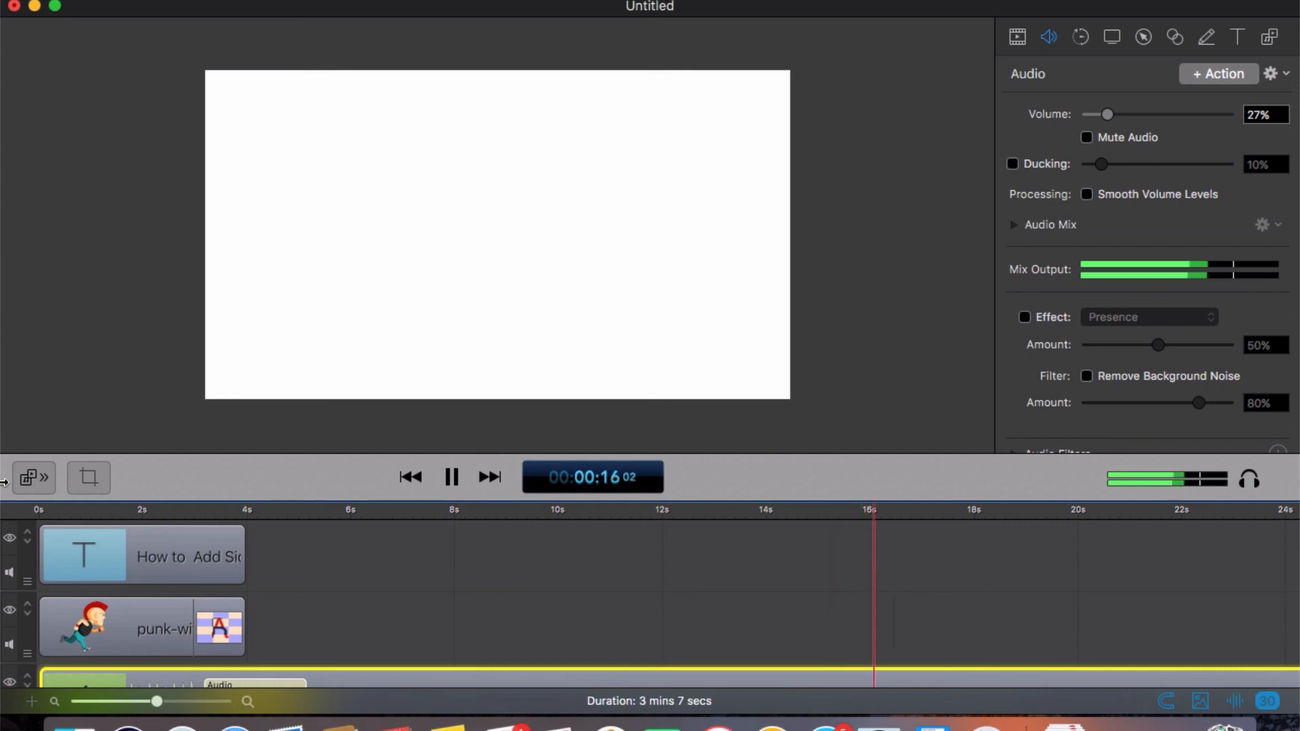
{"action": "key", "text": "space"}
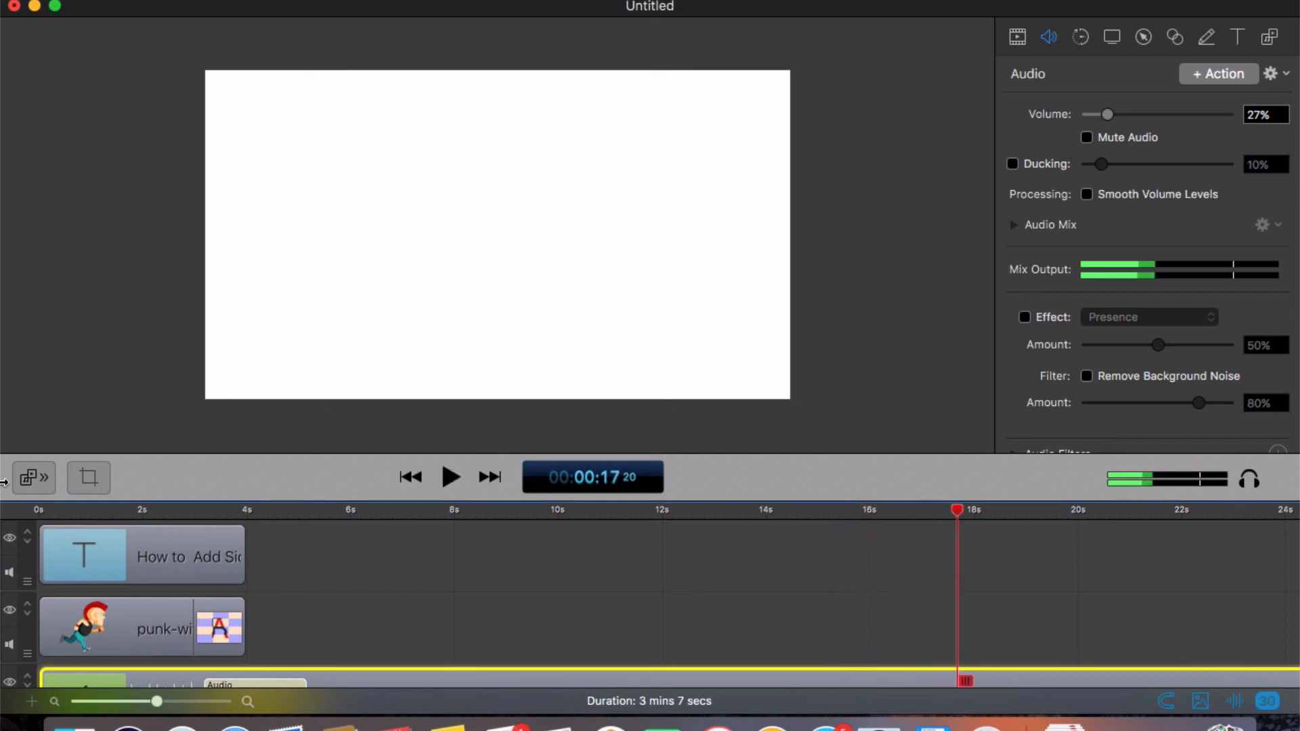
{"action": "mouse_move", "coordinate": [218, 547]}
{"action": "scroll", "coordinate": [449, 566], "scroll_direction": "down", "scroll_amount": 3}
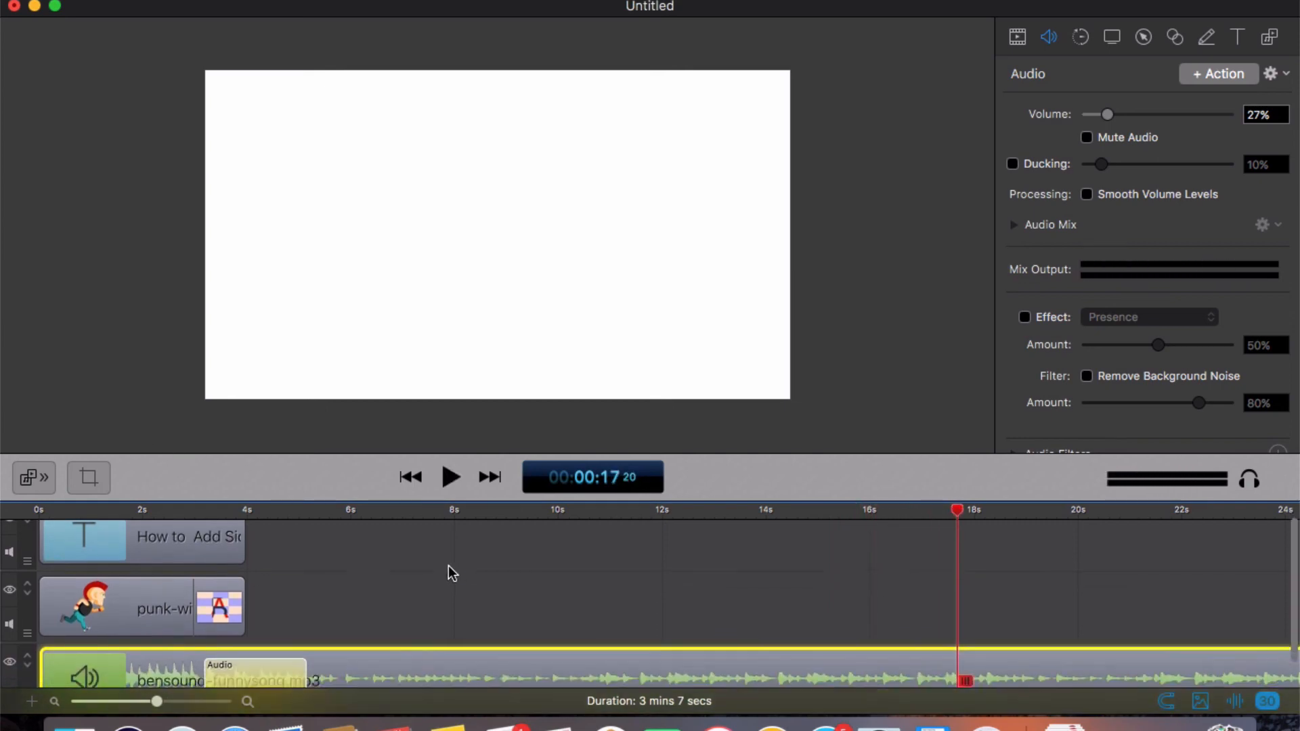